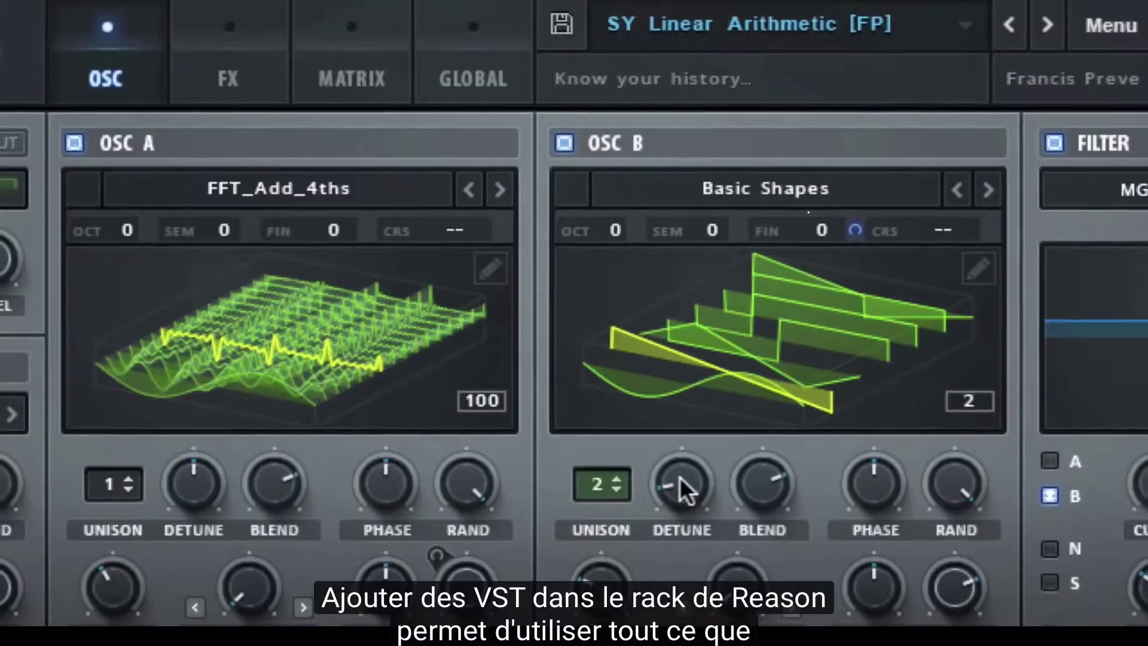
Raise Osc B's detune in Serum, and raise the handles above the two selected notes in the pitch editor.
{"action": "left_click_drag", "start_coordinate": [680, 477], "coordinate": [686, 327]}
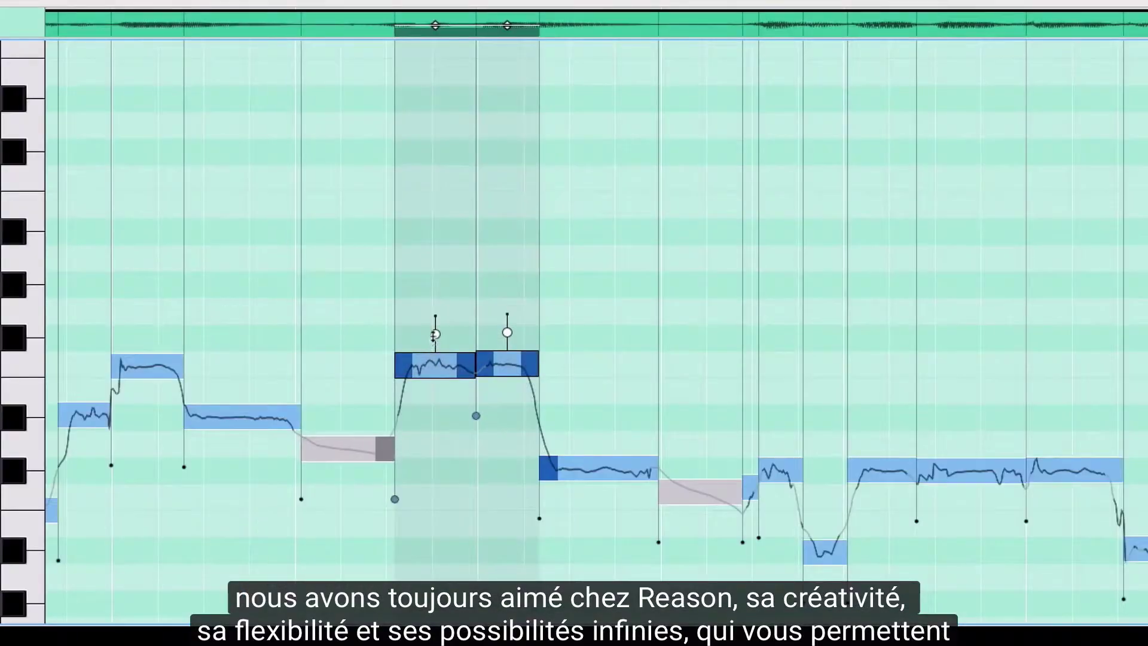
{"action": "left_click_drag", "start_coordinate": [435, 335], "coordinate": [435, 308]}
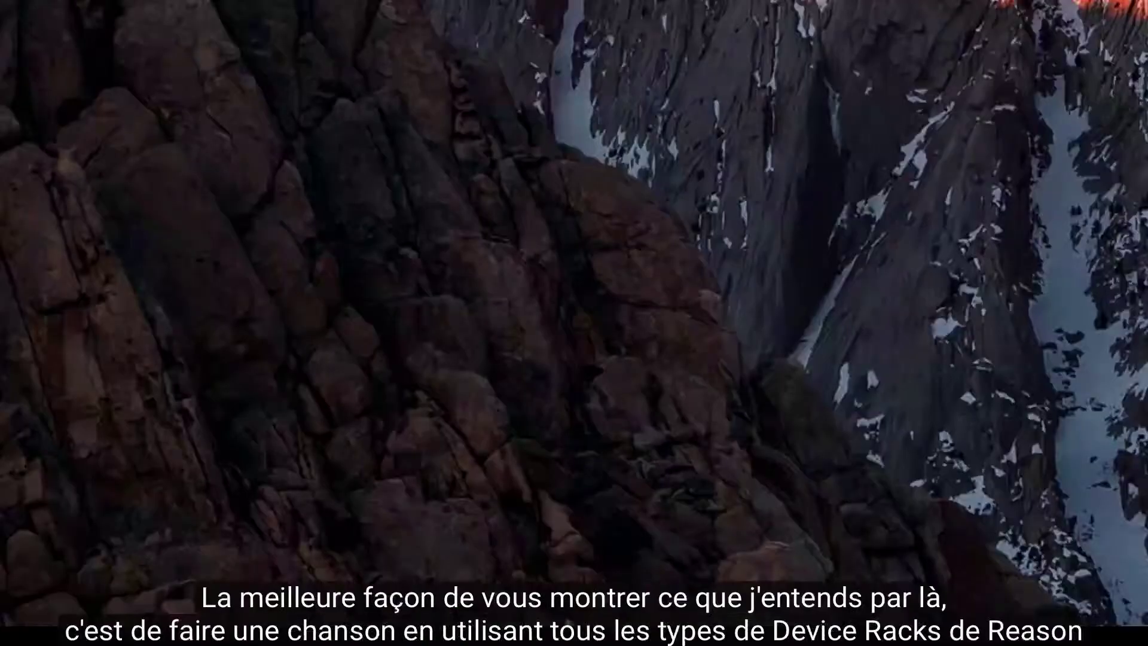
Launch Reason and create a new song.
{"action": "mouse_move", "coordinate": [602, 604]}
{"action": "left_click", "coordinate": [571, 584]}
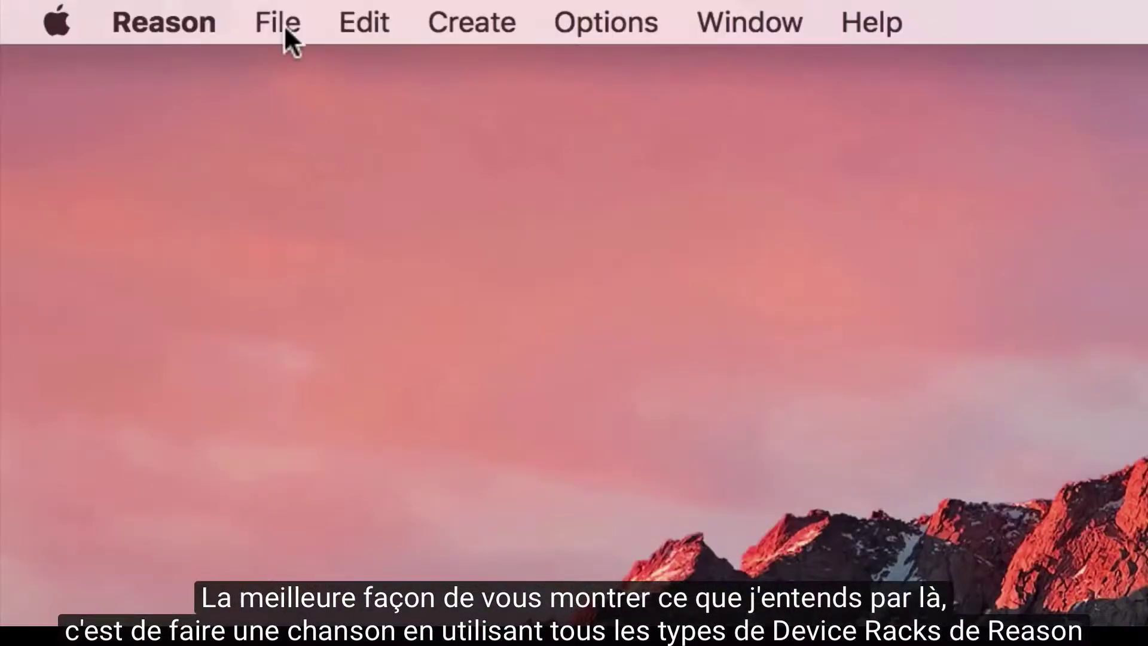
{"action": "left_click", "coordinate": [282, 24]}
{"action": "left_click", "coordinate": [282, 70]}
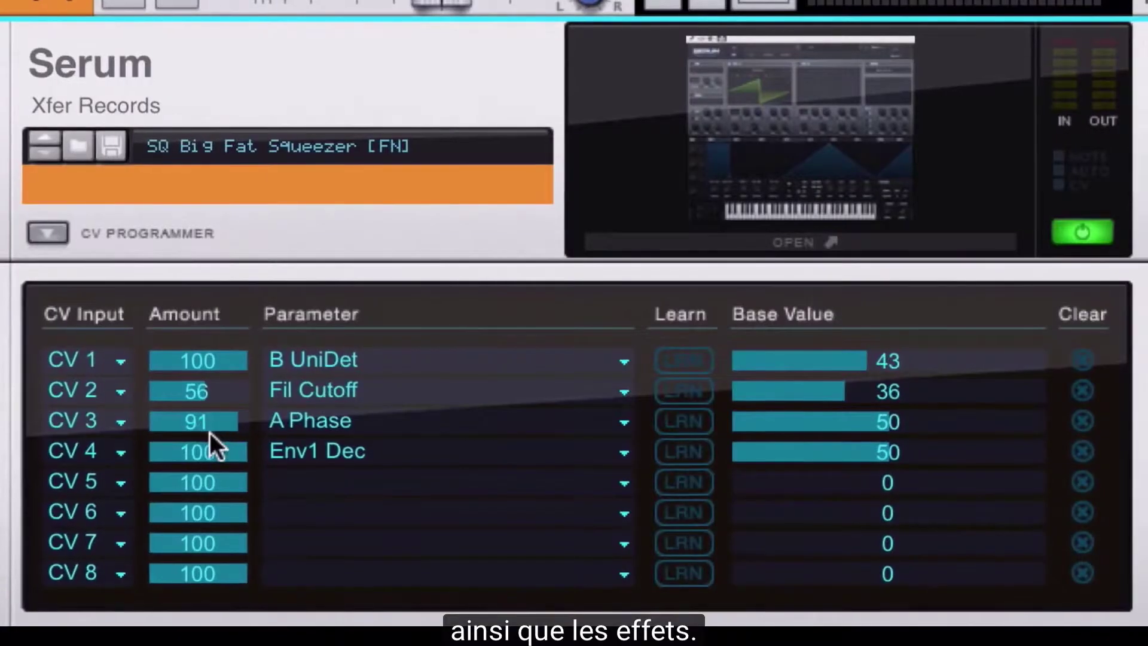
In Serum's CV programmer, set the CV 3 amount to 75 and adjust the base value of its A Phase parameter.
{"action": "left_click_drag", "start_coordinate": [210, 433], "coordinate": [205, 436]}
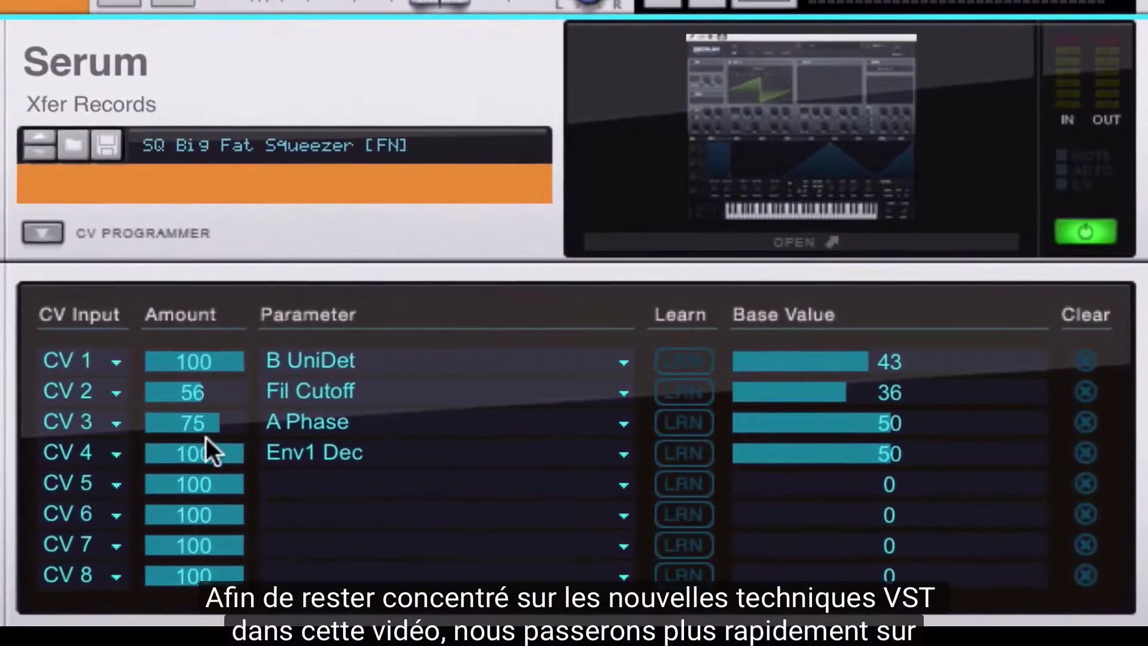
{"action": "left_click_drag", "start_coordinate": [782, 421], "coordinate": [788, 459]}
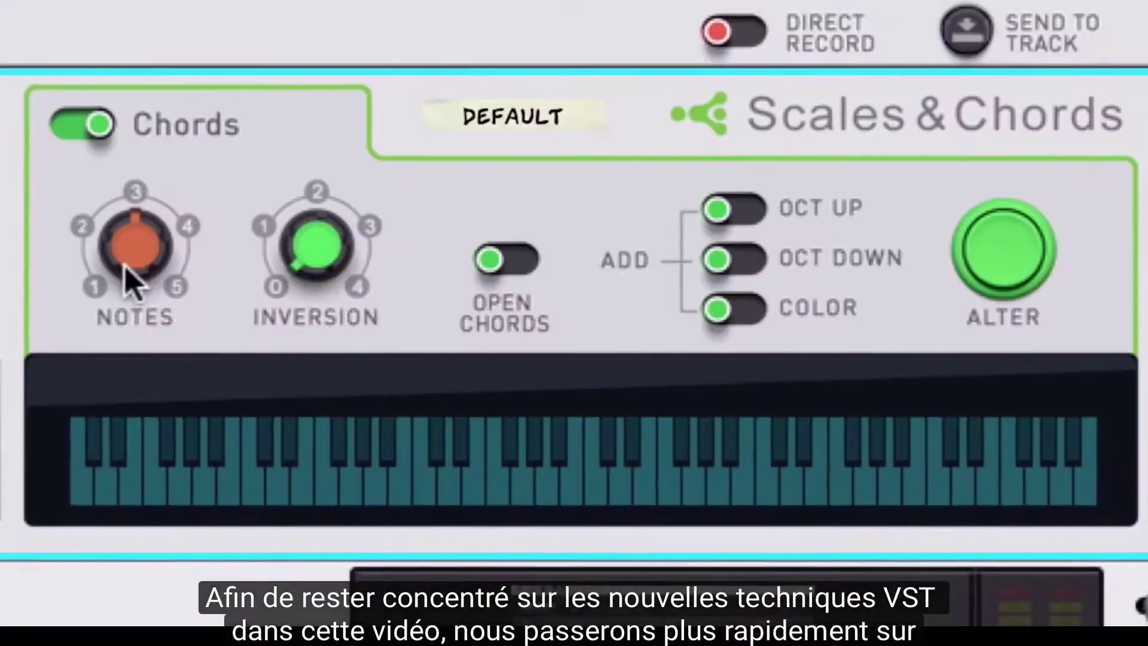
In Scales & Chords, set Notes to 4 and Inversion to 1, and enable Open Chords and Oct Up.
{"action": "left_click_drag", "start_coordinate": [132, 281], "coordinate": [134, 251]}
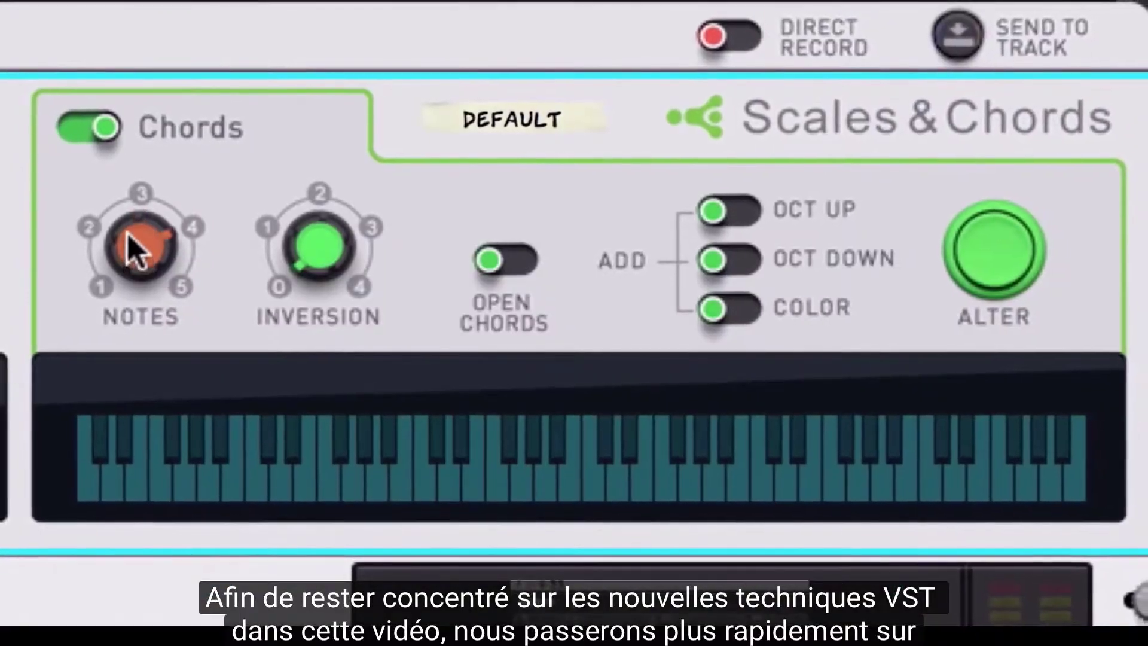
{"action": "left_click_drag", "start_coordinate": [337, 251], "coordinate": [337, 239]}
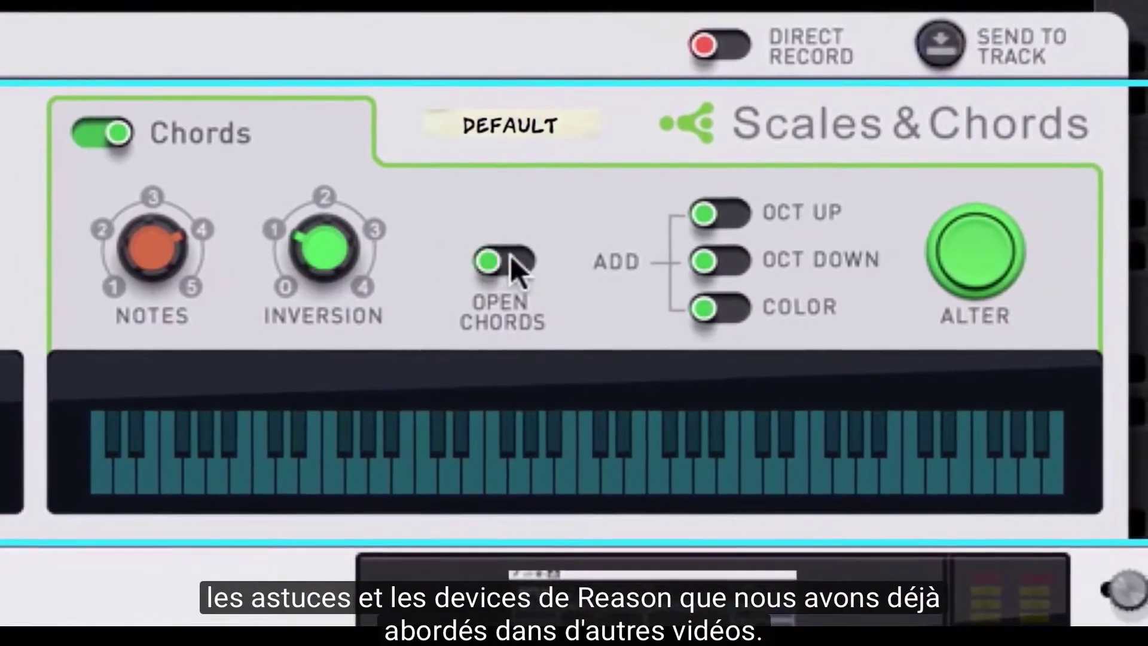
{"action": "left_click", "coordinate": [506, 261]}
{"action": "left_click", "coordinate": [737, 218]}
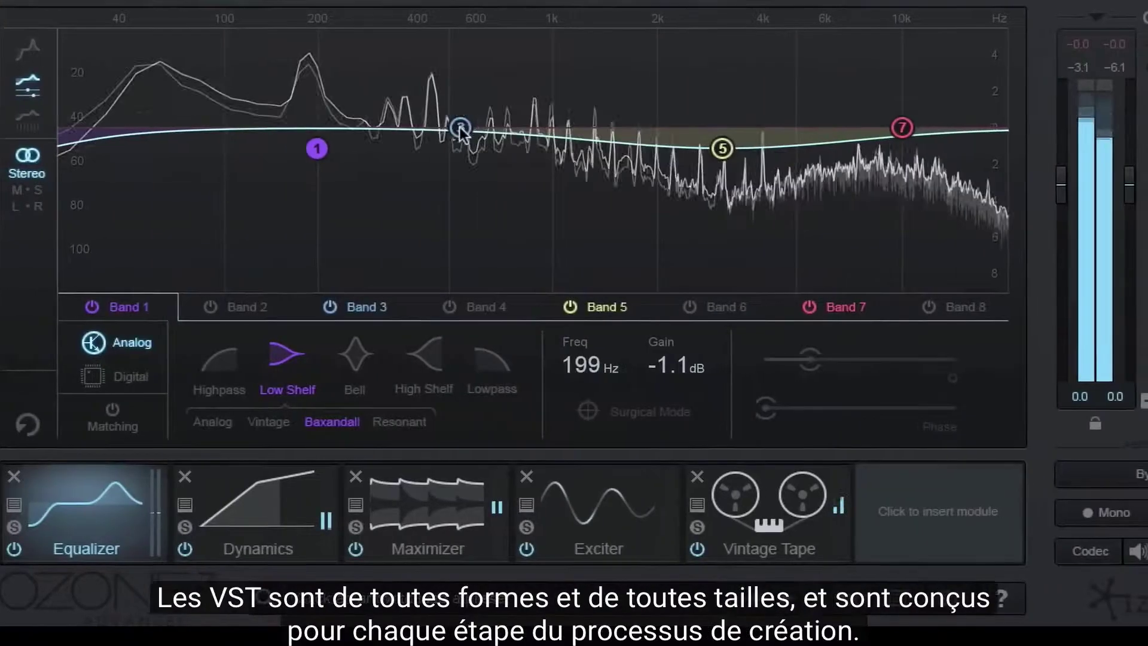
Move Ozone's equalizer band 3 to a lower frequency and gain, and lower Osc B's wavetable position in Serum.
{"action": "left_click_drag", "start_coordinate": [461, 128], "coordinate": [375, 145]}
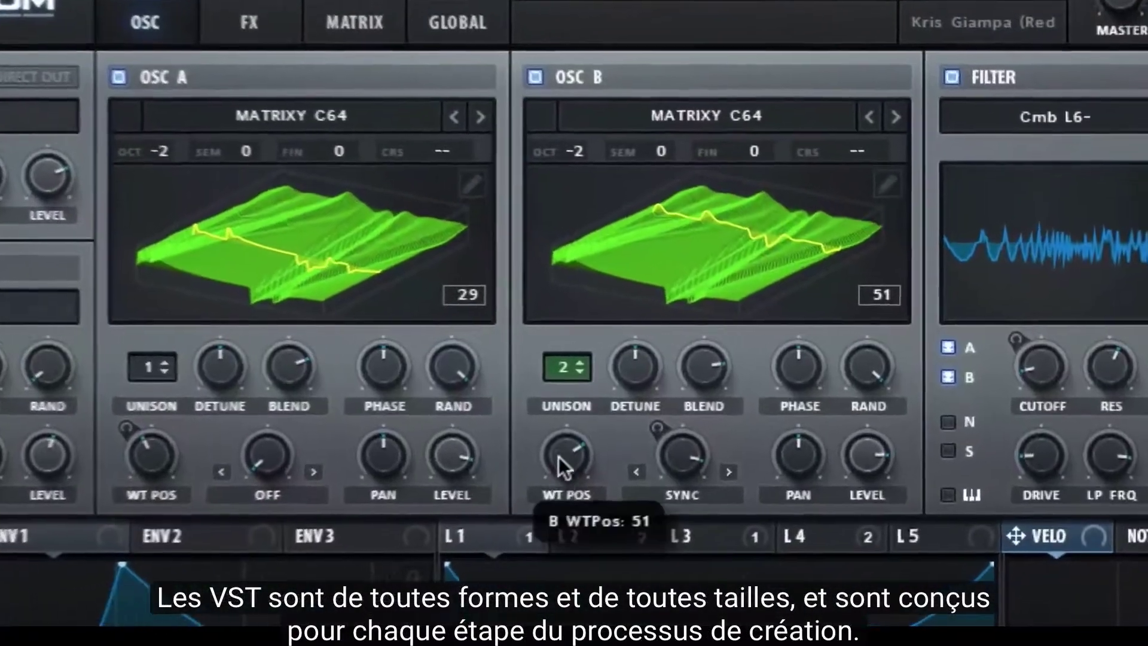
{"action": "left_click_drag", "start_coordinate": [558, 457], "coordinate": [535, 622]}
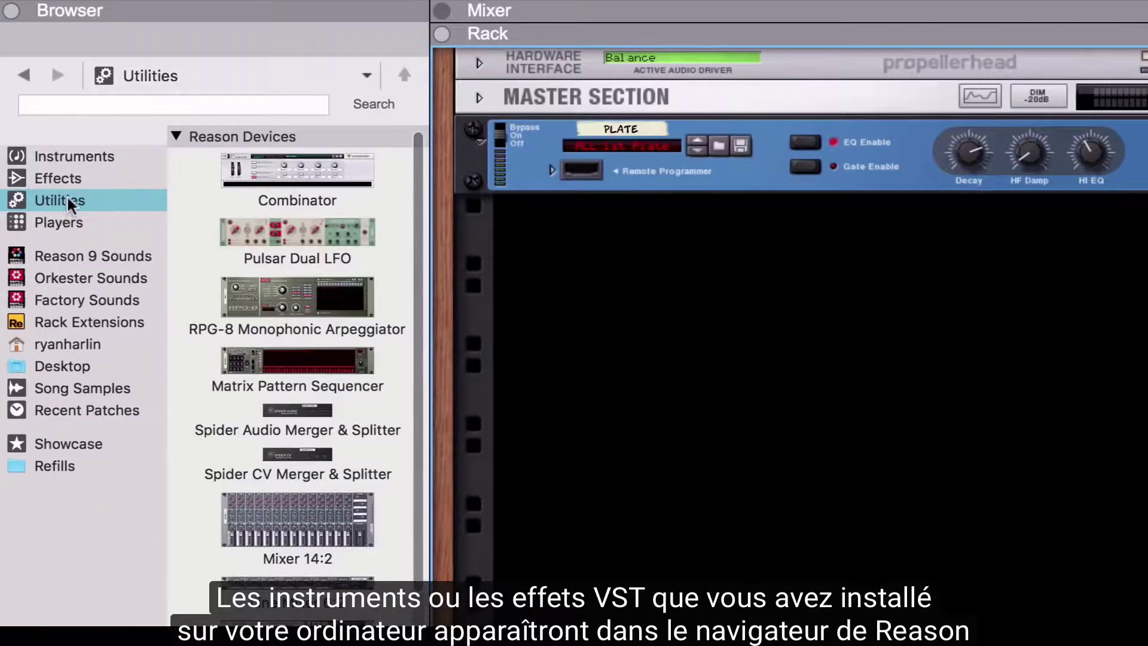
Find the Native Instruments Kontakt 5 VST among the instrument devices and add it to the rack.
{"action": "left_click", "coordinate": [102, 160]}
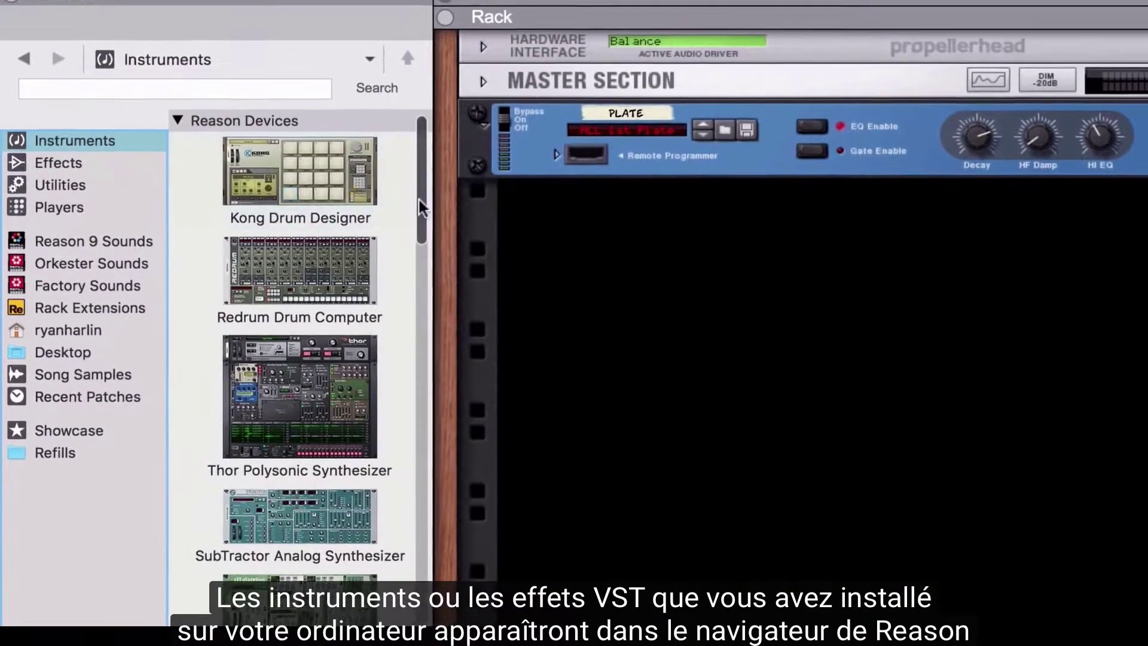
{"action": "left_click_drag", "start_coordinate": [418, 199], "coordinate": [429, 360]}
{"action": "left_click_drag", "start_coordinate": [444, 309], "coordinate": [449, 619]}
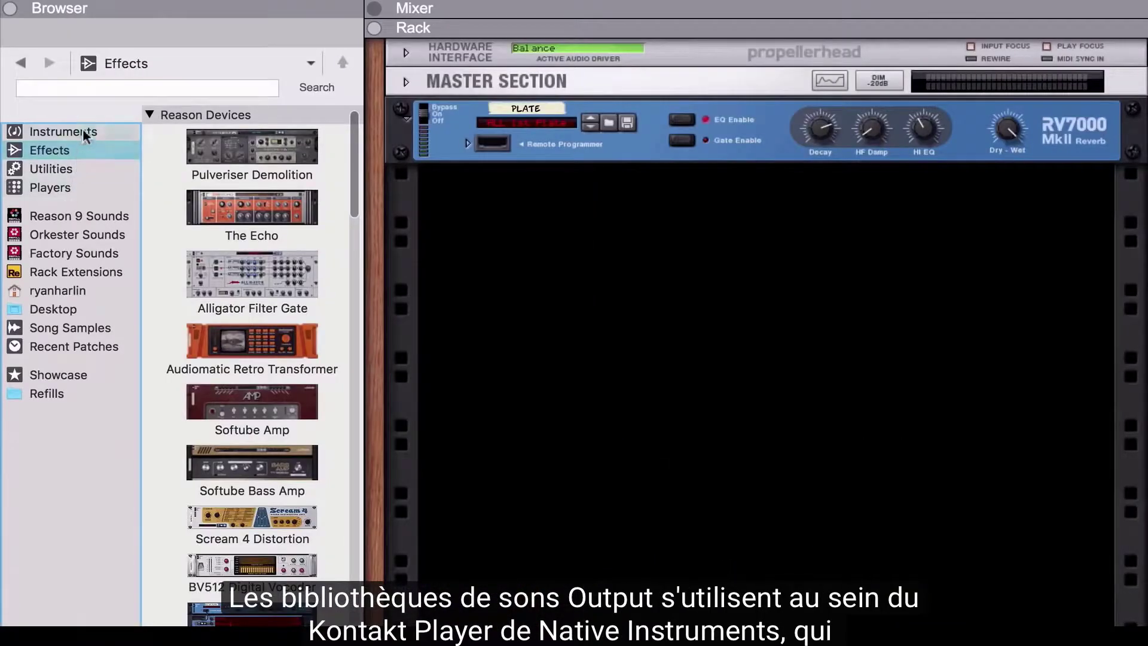
{"action": "left_click", "coordinate": [83, 131]}
{"action": "scroll", "coordinate": [191, 296], "scroll_direction": "down", "scroll_amount": 10}
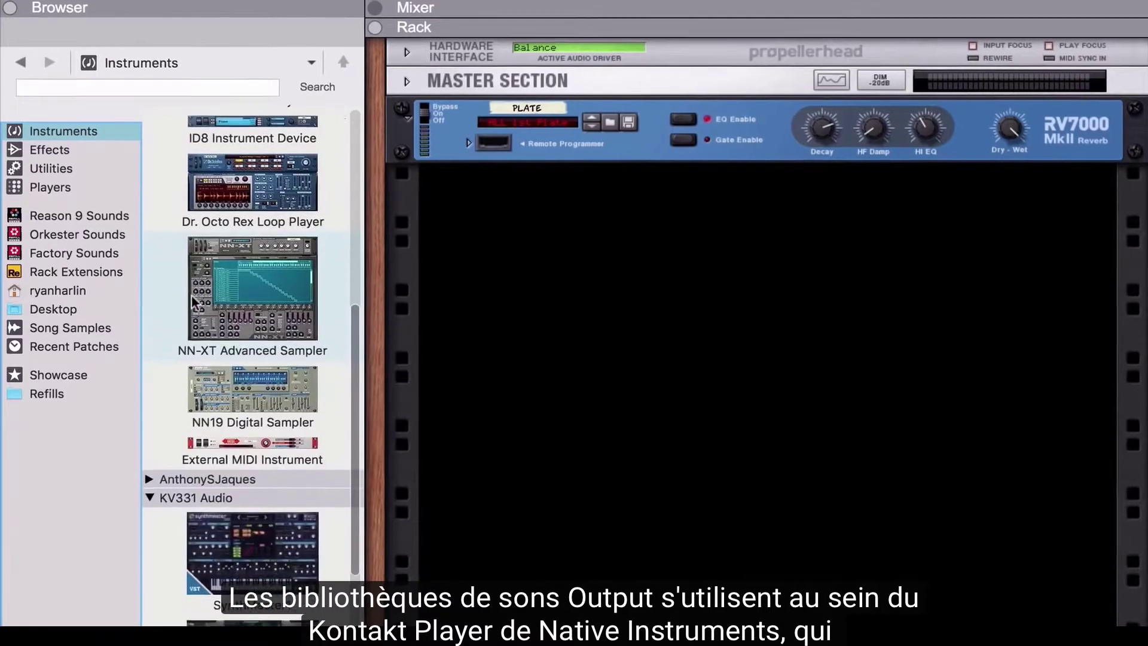
{"action": "scroll", "coordinate": [191, 296], "scroll_direction": "down", "scroll_amount": 5}
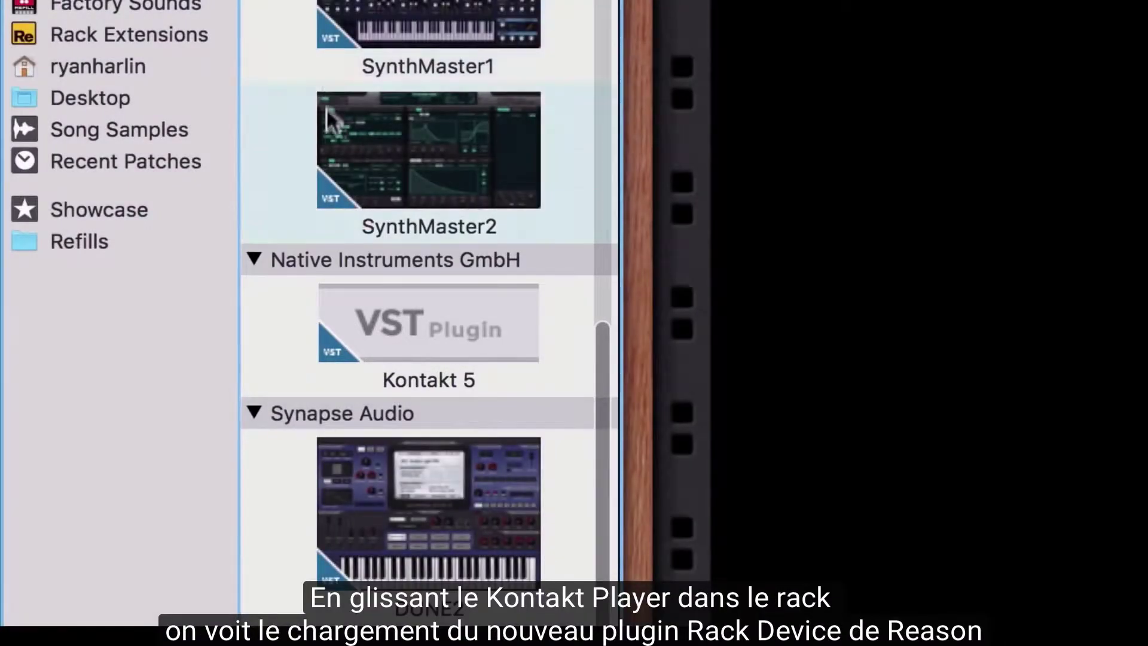
{"action": "left_click_drag", "start_coordinate": [390, 320], "coordinate": [307, 412]}
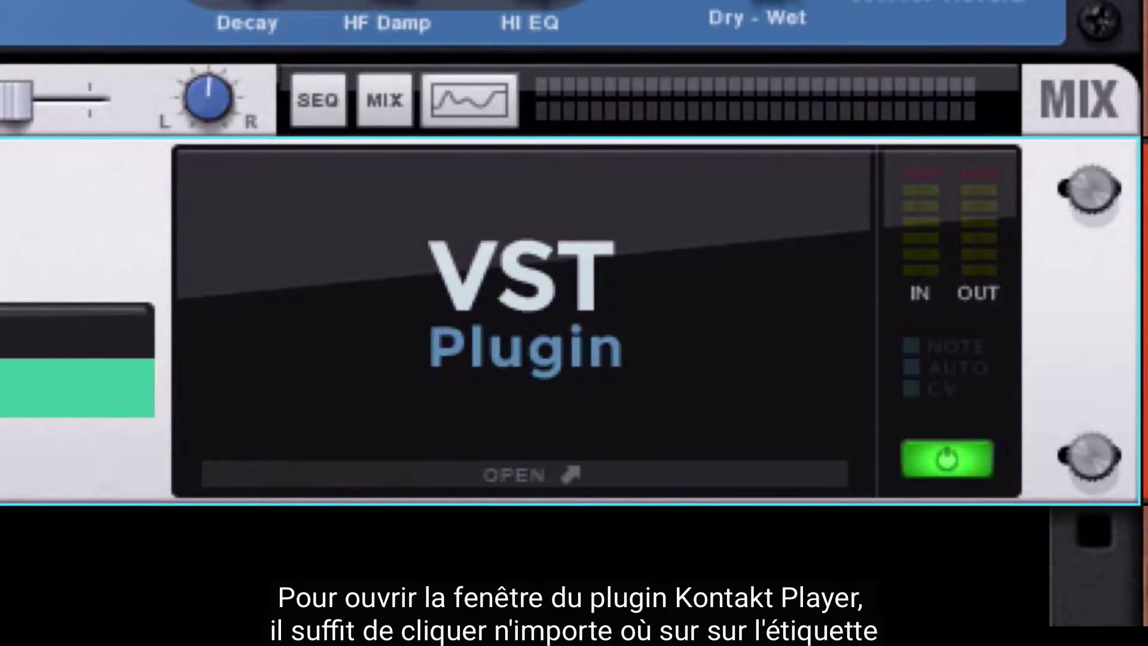
Open the Kontakt Player plugin window and load ANALOG STRINGS.nki from the Analog Strings library.
{"action": "left_click", "coordinate": [366, 476]}
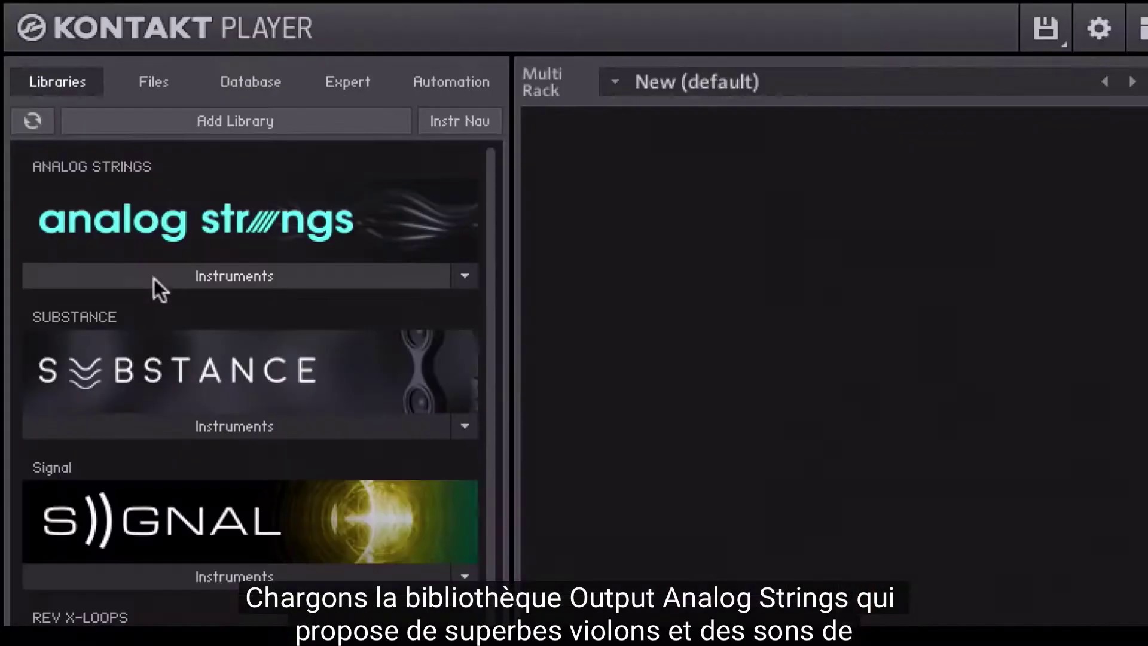
{"action": "left_click", "coordinate": [111, 187]}
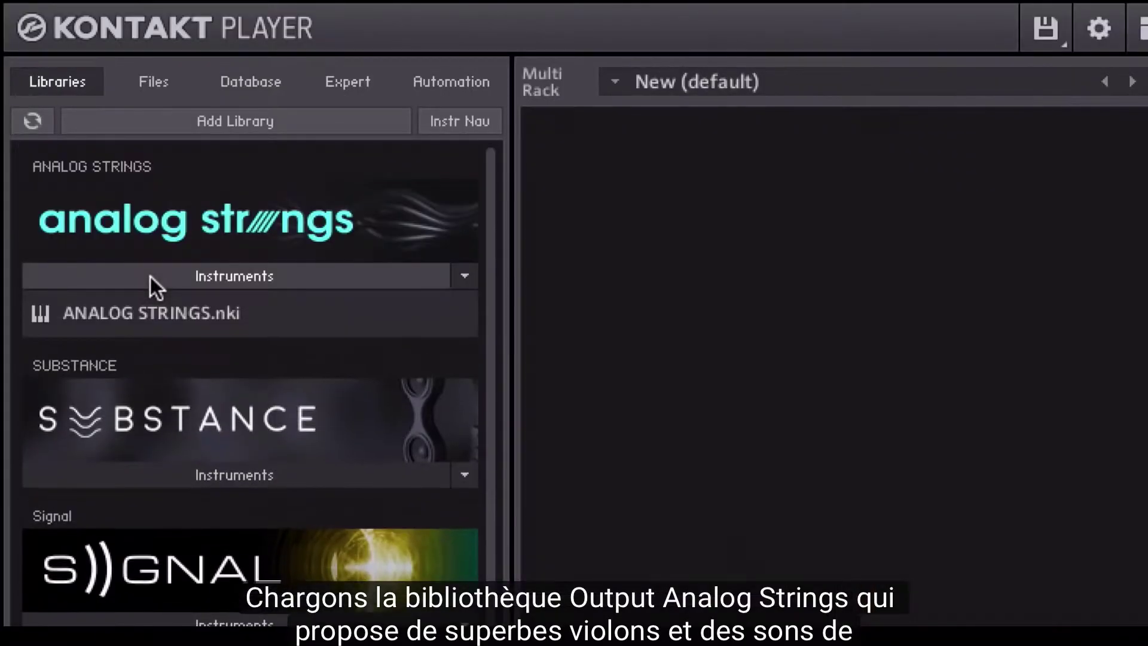
{"action": "double_click", "coordinate": [143, 311]}
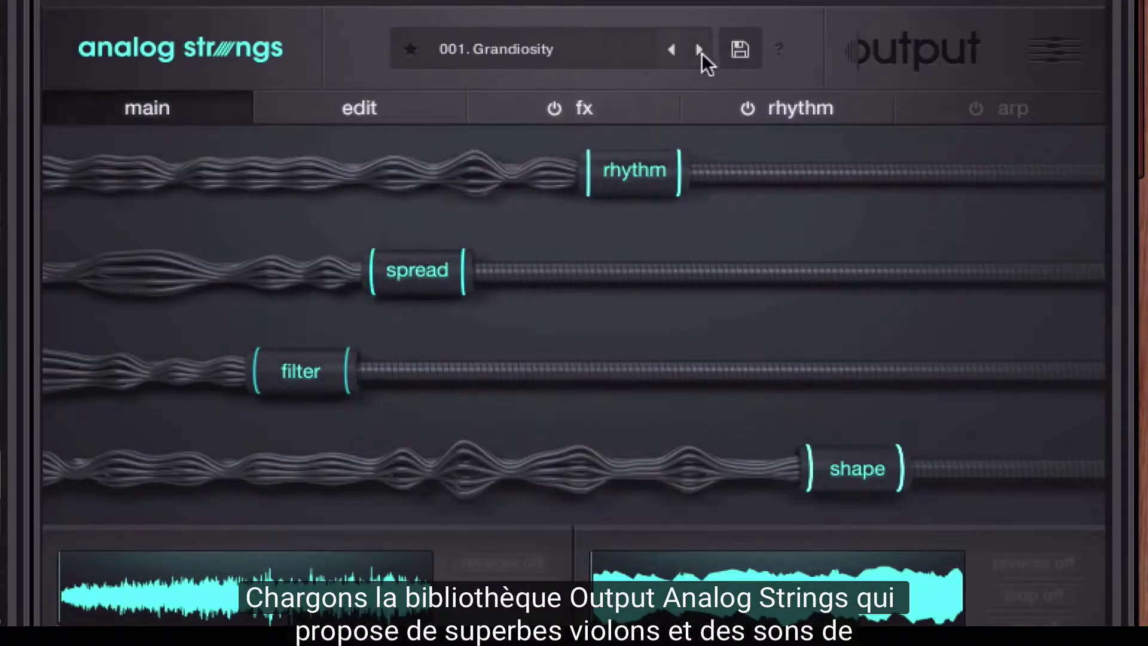
Step forward through the Analog Strings presets from 001. Grandiosity to the one after 003. Ambivalence.
{"action": "left_click", "coordinate": [700, 51]}
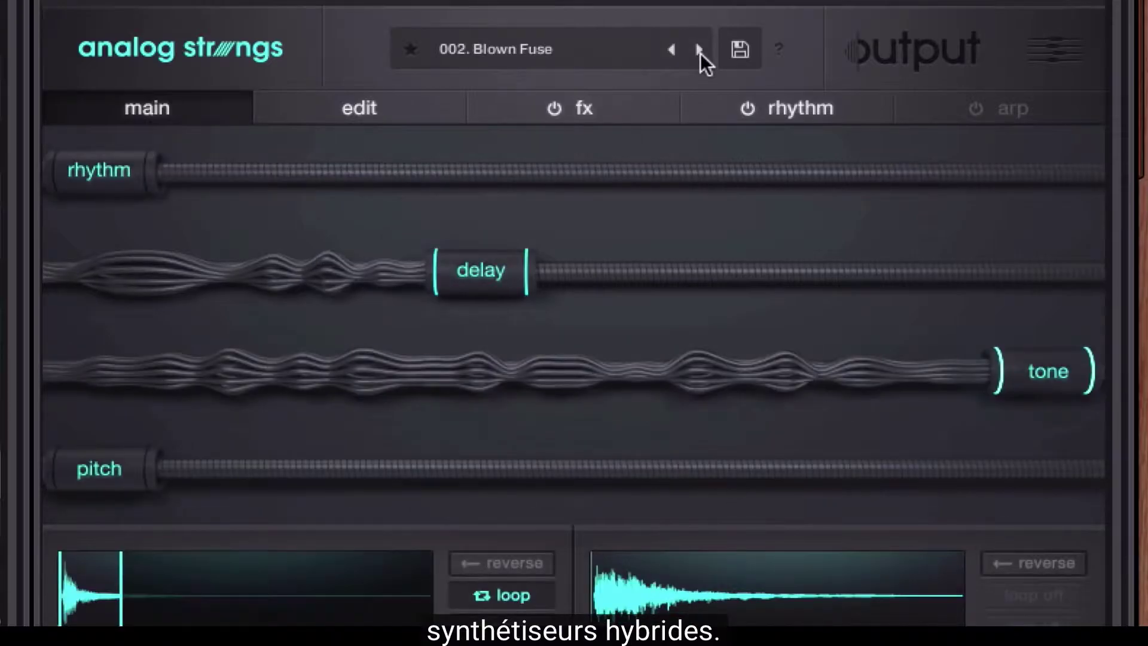
{"action": "left_click", "coordinate": [701, 53]}
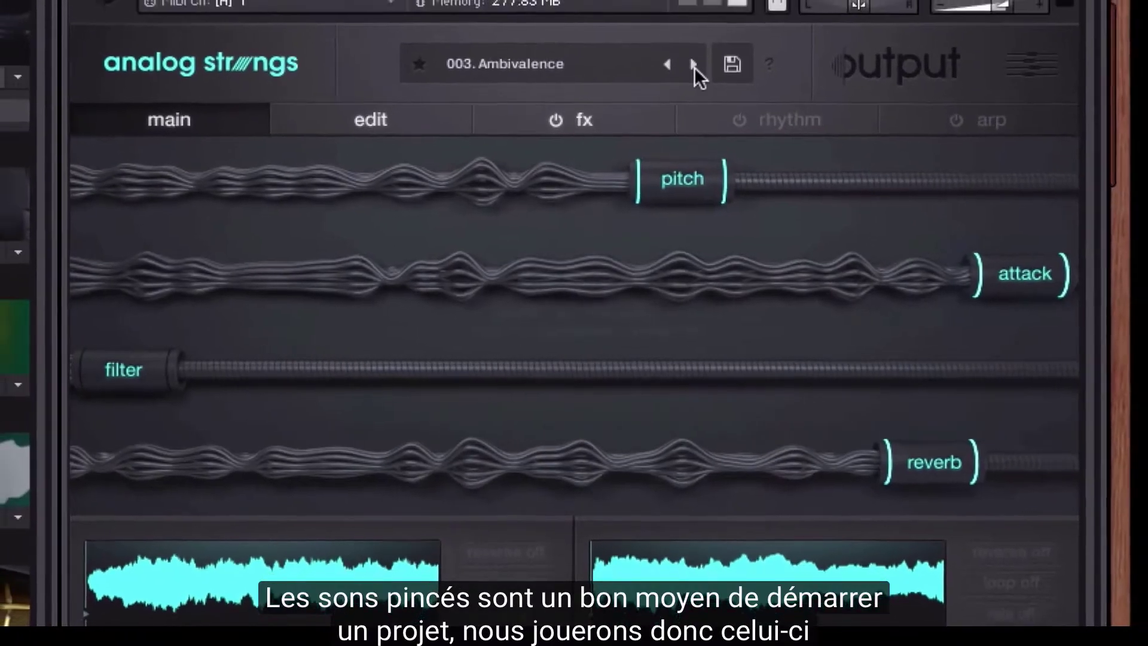
{"action": "left_click", "coordinate": [694, 66]}
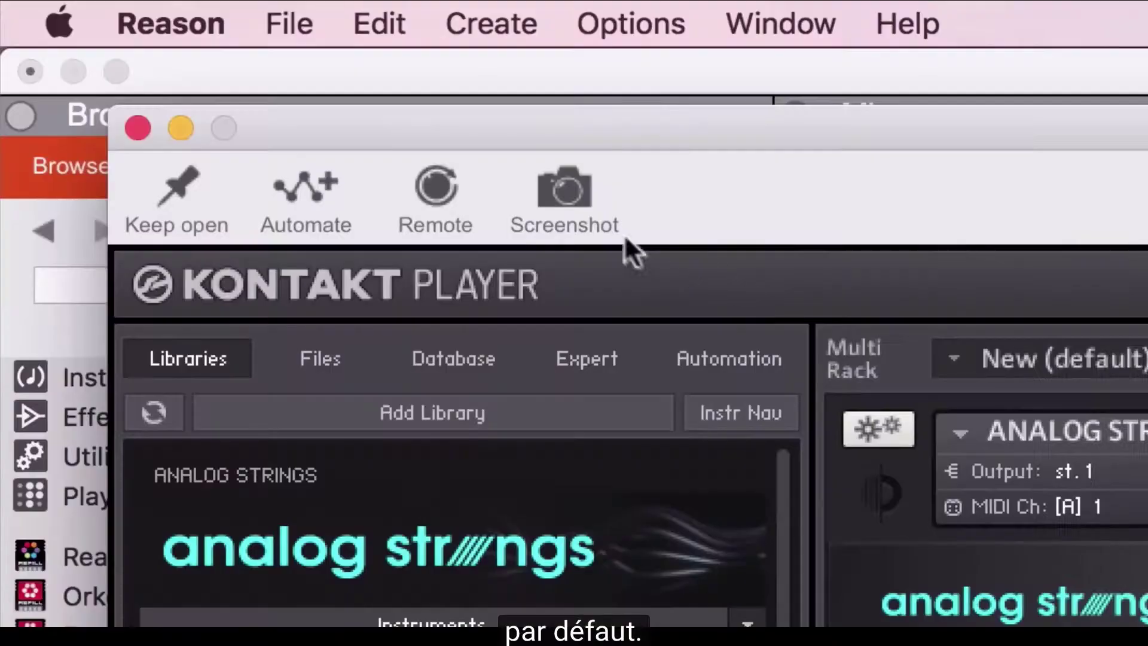
Capture the Kontakt interface as the rack device's thumbnail image and close the plugin window.
{"action": "left_click", "coordinate": [565, 191]}
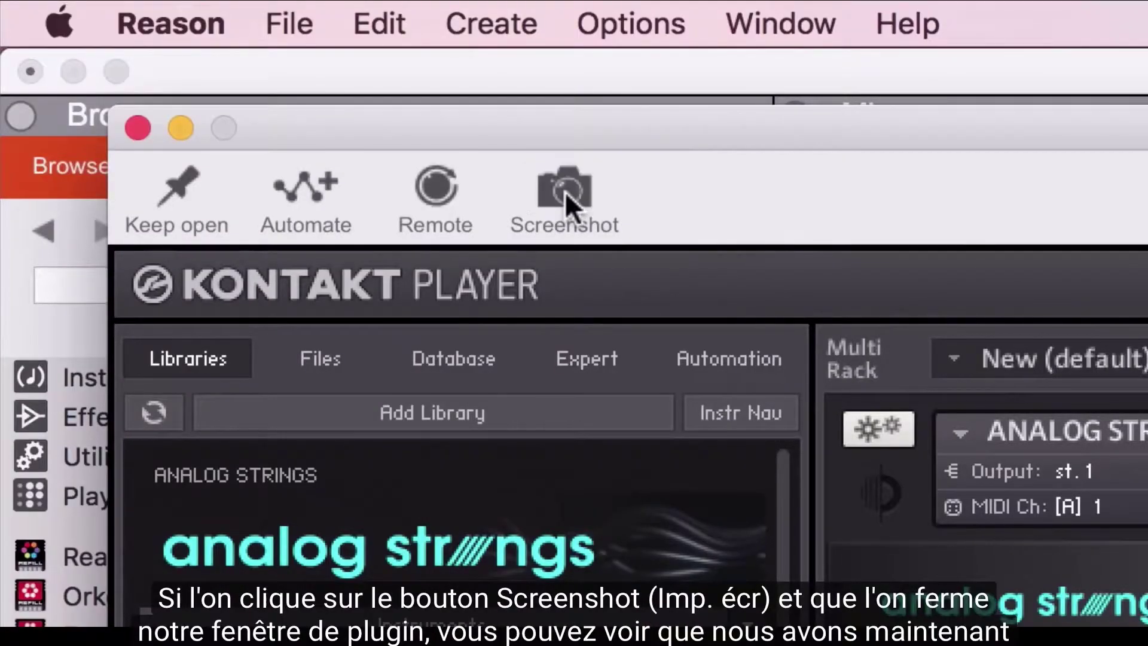
{"action": "left_click", "coordinate": [136, 128]}
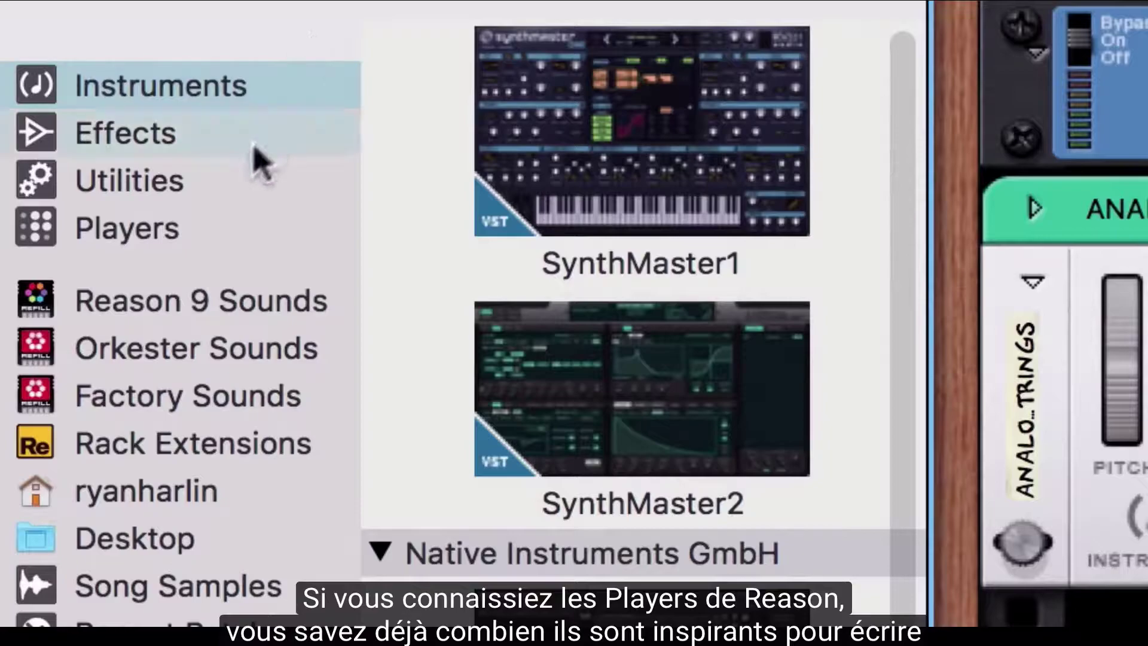
Add the Note Echo player to the Analog Strings Kontakt 5 device and lower its pitch setting.
{"action": "left_click", "coordinate": [204, 249]}
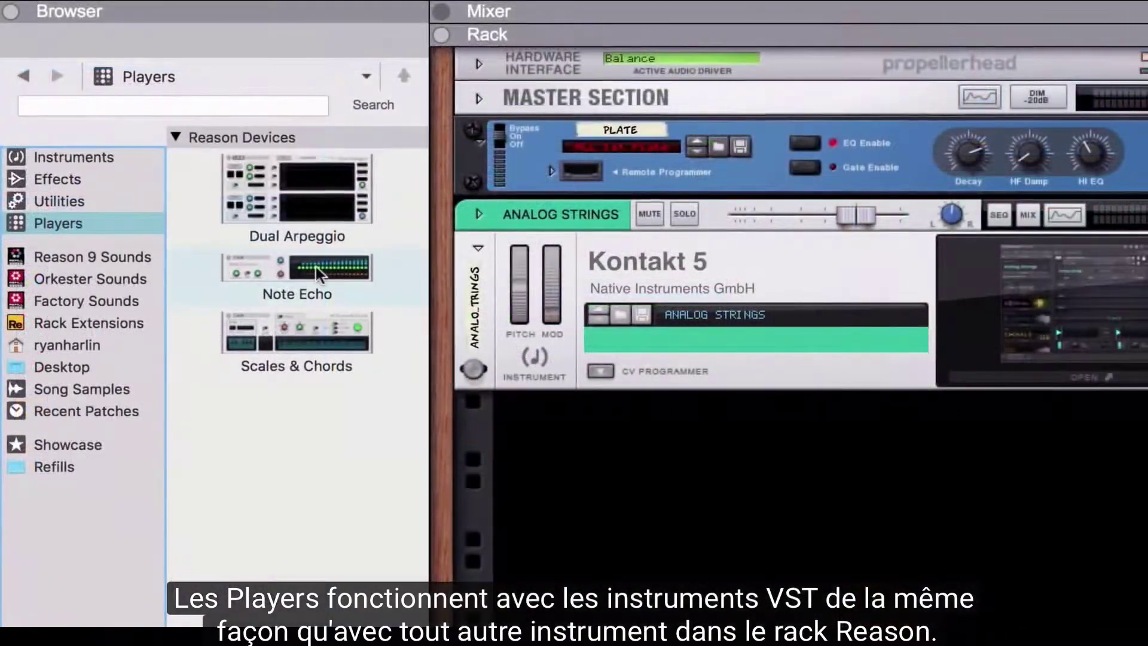
{"action": "left_click_drag", "start_coordinate": [318, 269], "coordinate": [576, 273]}
{"action": "left_click_drag", "start_coordinate": [443, 255], "coordinate": [585, 225]}
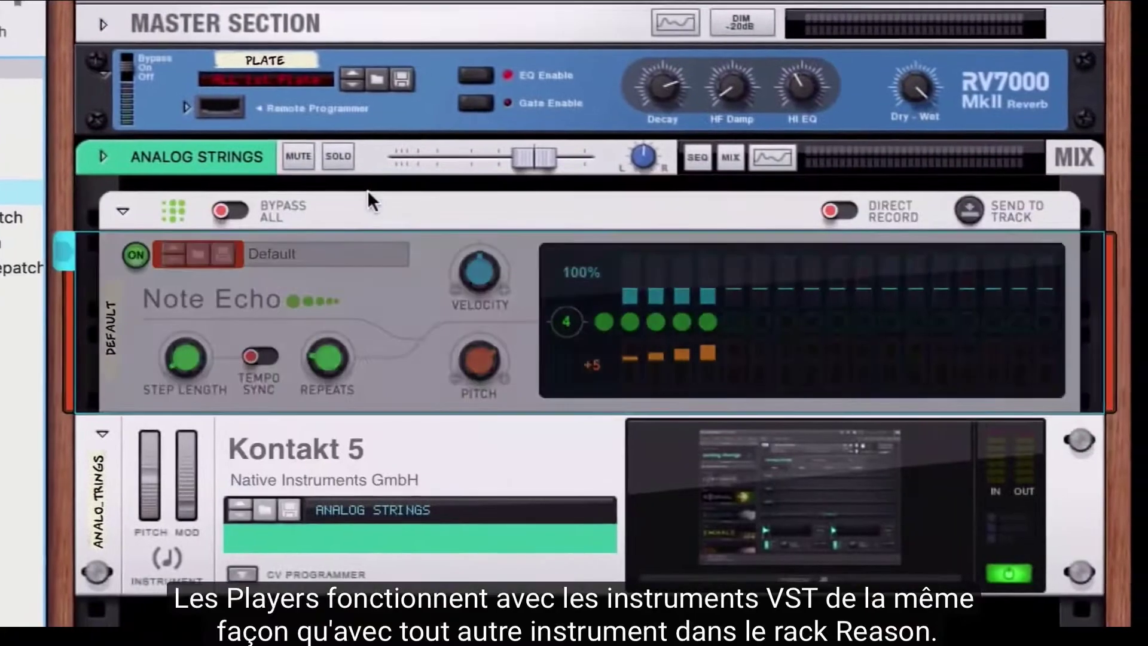
{"action": "left_click_drag", "start_coordinate": [467, 352], "coordinate": [473, 370]}
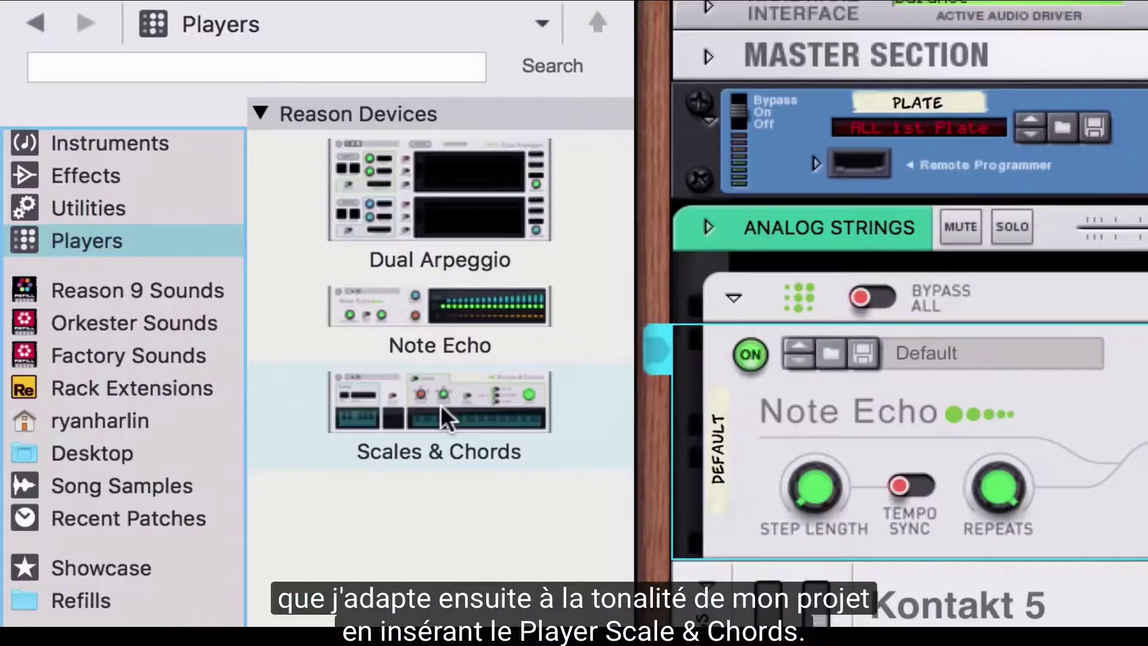
Add the Scales & Chords player below Note Echo and set its key to G.
{"action": "left_click_drag", "start_coordinate": [441, 404], "coordinate": [177, 230]}
{"action": "left_click", "coordinate": [109, 358]}
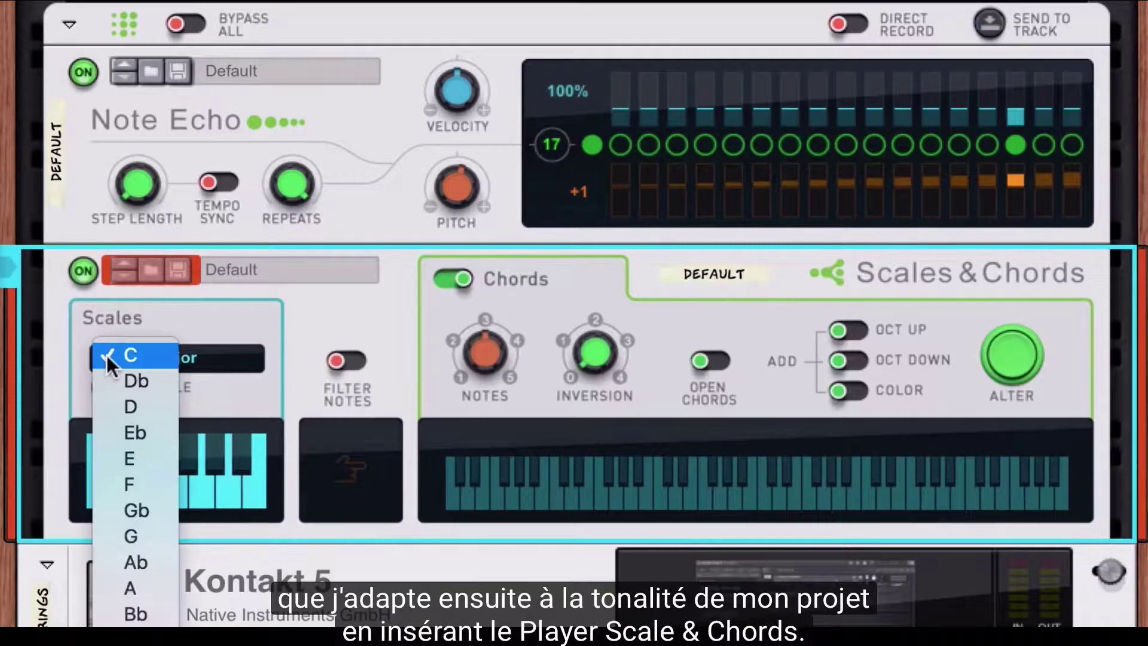
{"action": "left_click", "coordinate": [125, 534]}
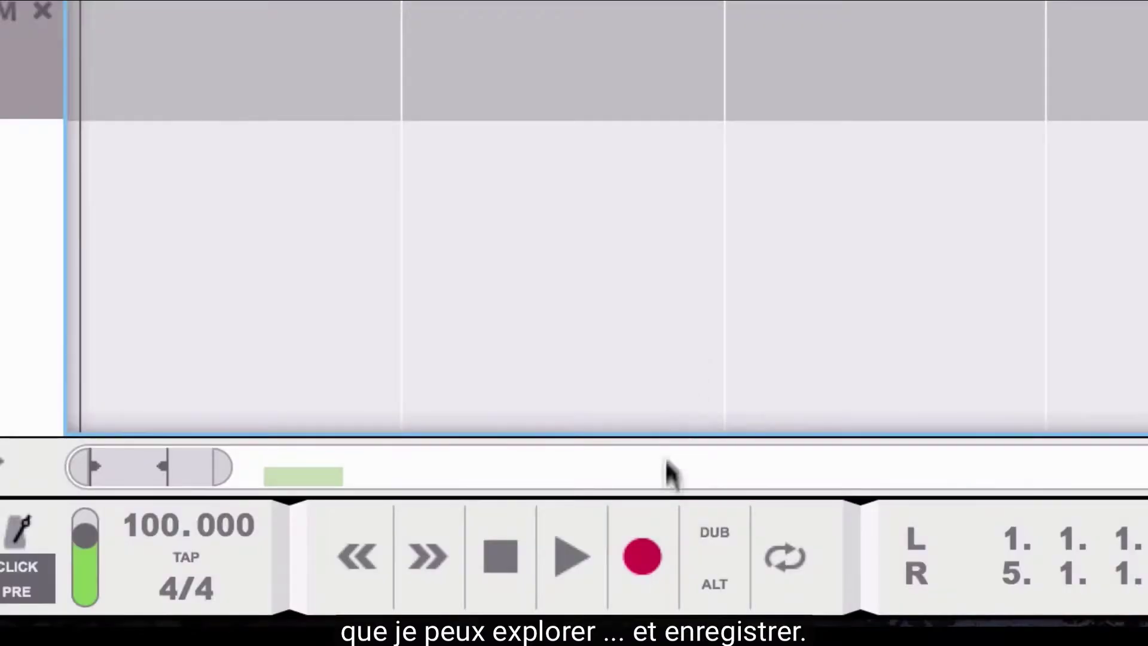
Record the Analog Strings riff into the sequencer from bar 1 to bar 5 and stop the transport.
{"action": "left_click", "coordinate": [658, 532]}
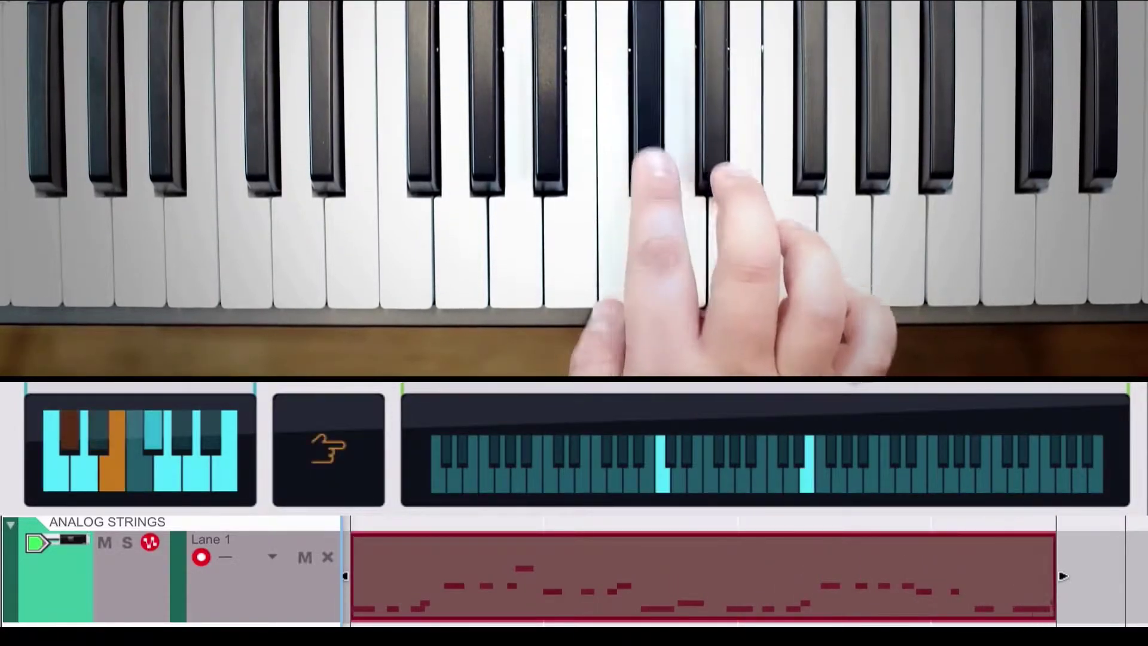
{"action": "key", "text": "space"}
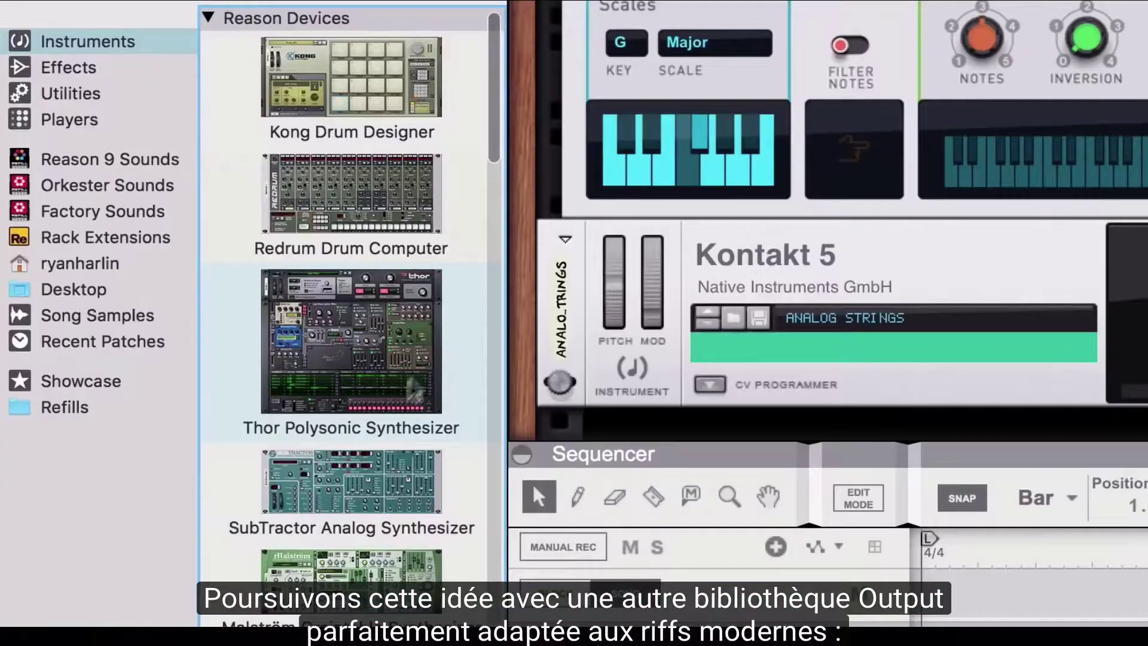
Add a second Kontakt 5 instrument to the rack below the Analog Strings device.
{"action": "scroll", "coordinate": [493, 93], "scroll_direction": "down", "scroll_amount": 1}
{"action": "left_click_drag", "start_coordinate": [493, 92], "coordinate": [461, 559]}
{"action": "left_click_drag", "start_coordinate": [385, 451], "coordinate": [627, 416]}
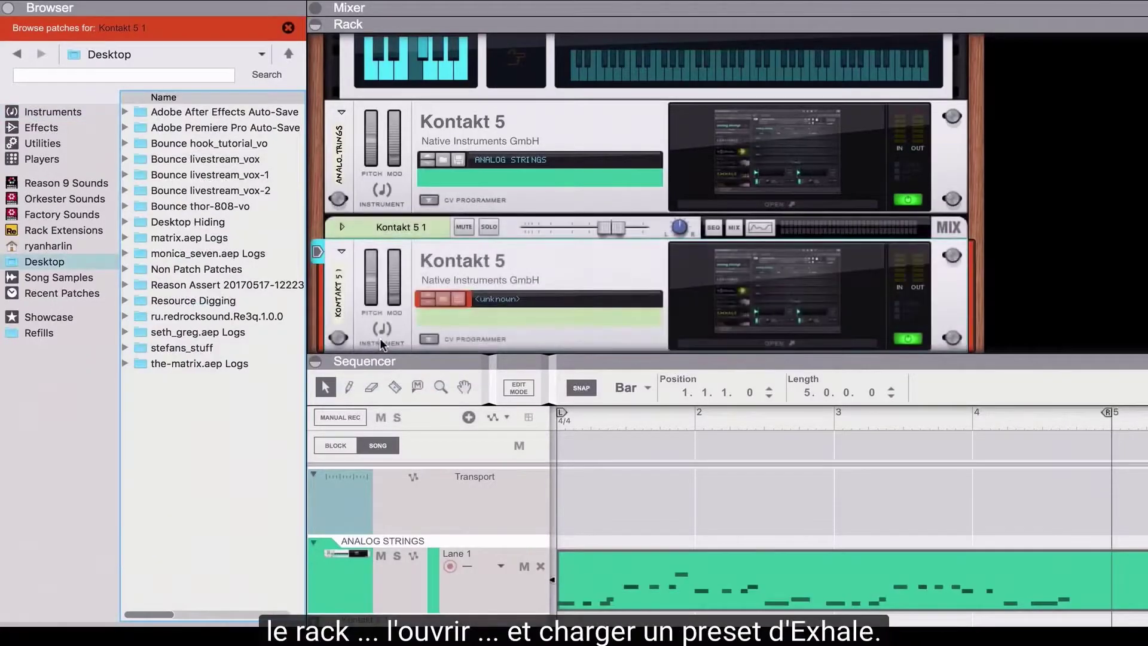
Open the second Kontakt 5's plugin window and load EXHALE.nki from the Exhale library.
{"action": "left_click", "coordinate": [759, 322]}
{"action": "left_click", "coordinate": [760, 321]}
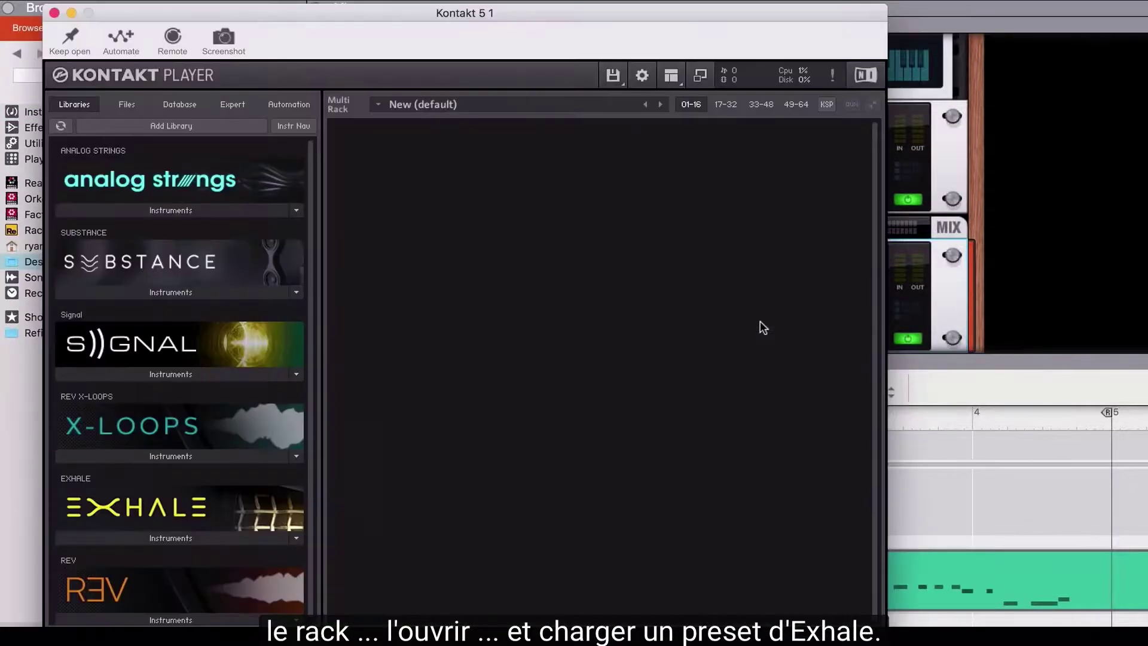
{"action": "left_click", "coordinate": [140, 538]}
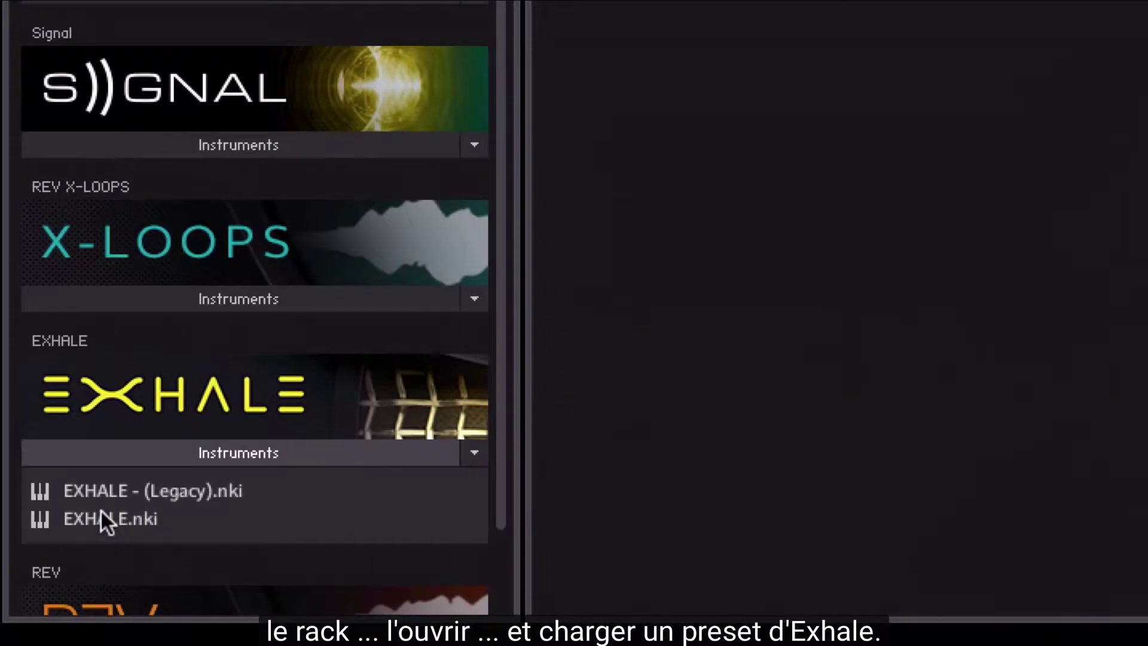
{"action": "double_click", "coordinate": [99, 516]}
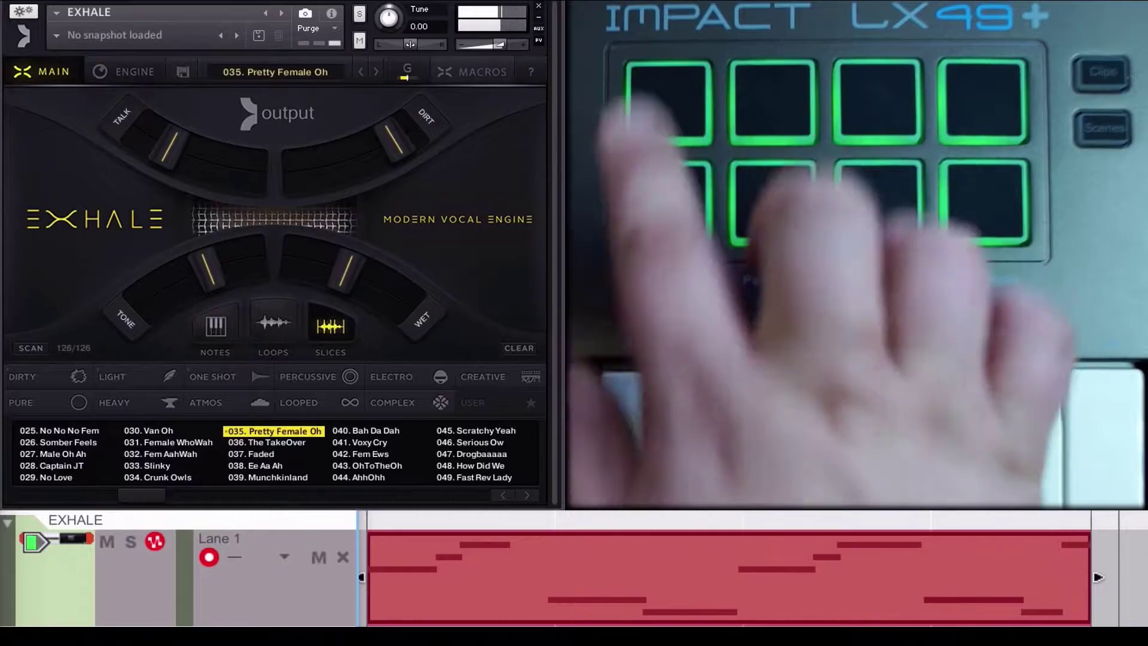
Stop recording the Pretty Female Oh vocal riff on the EXHALE track.
{"action": "key", "text": "space"}
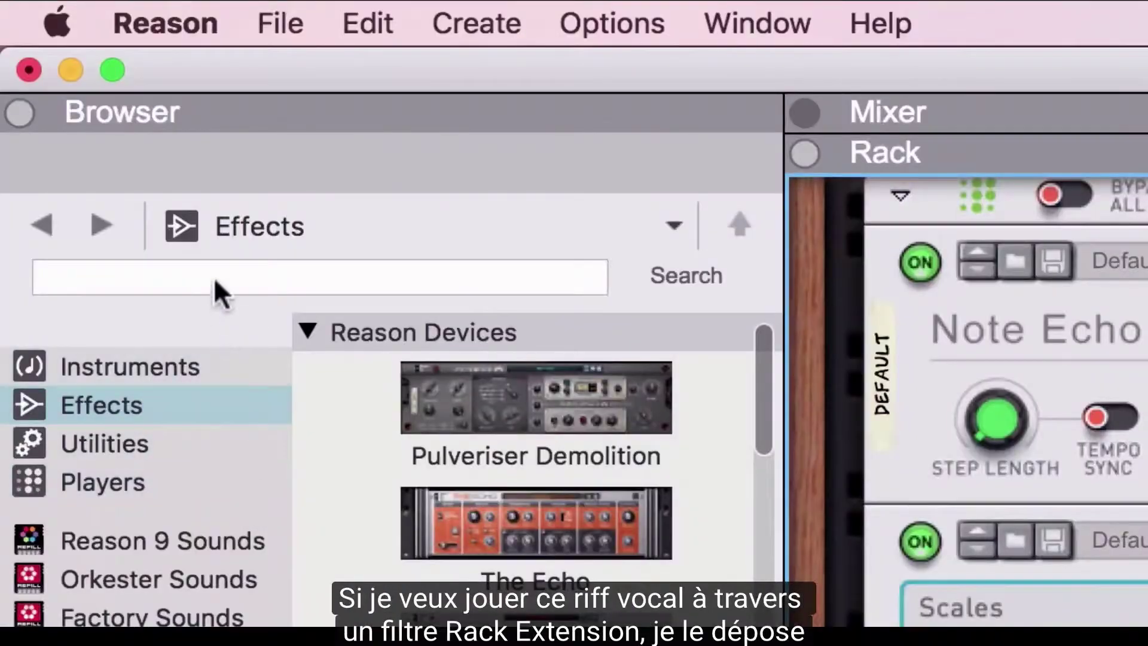
Search the effects for "filter", add the Ladder Multimode Filter below the EXHALE Kontakt 5, and draw its Cutoff automation clip to bar 5.
{"action": "left_click", "coordinate": [217, 273]}
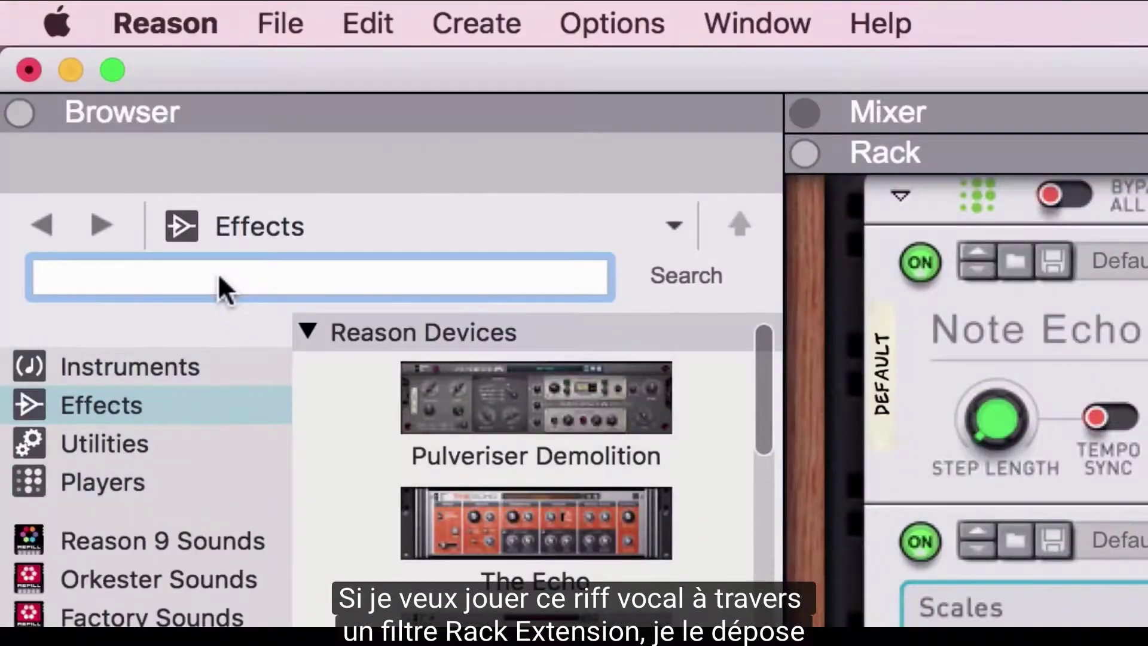
{"action": "type", "text": "filter"}
{"action": "key", "text": "Return"}
{"action": "scroll", "coordinate": [162, 196], "scroll_direction": "down", "scroll_amount": 5}
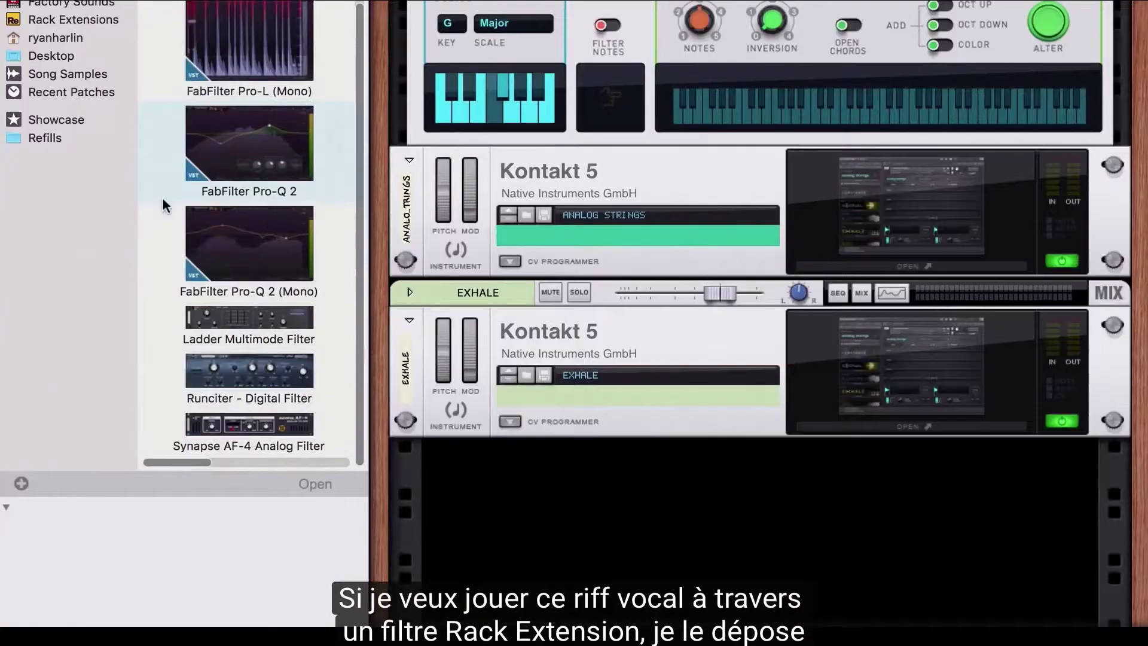
{"action": "left_click", "coordinate": [234, 318]}
{"action": "left_click_drag", "start_coordinate": [235, 318], "coordinate": [629, 483]}
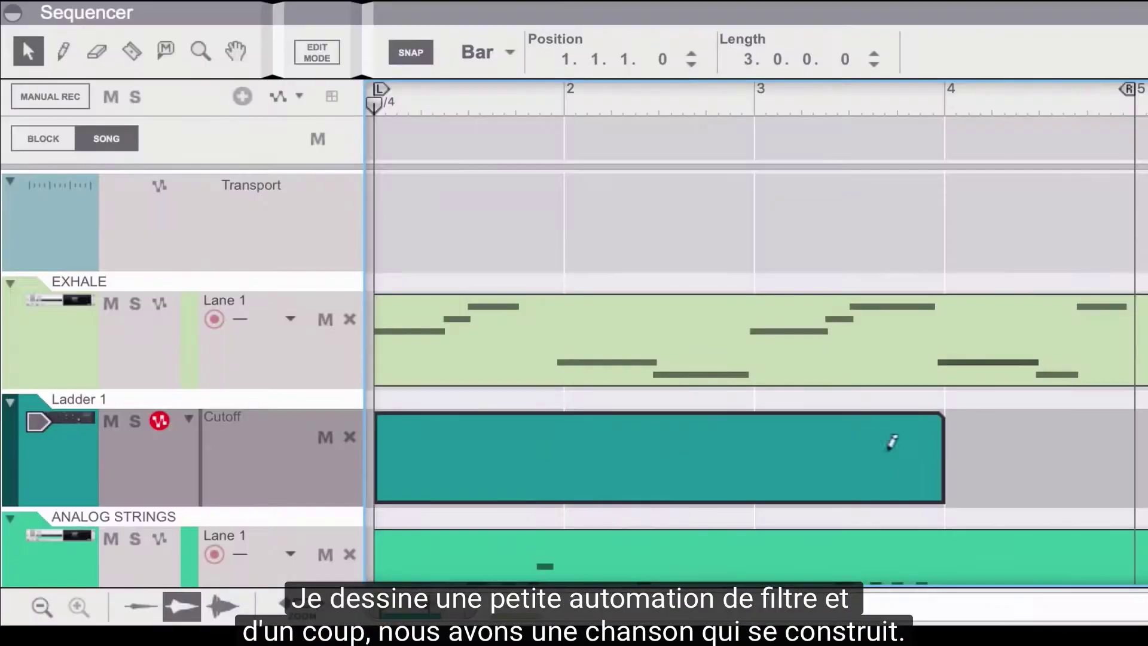
{"action": "left_click_drag", "start_coordinate": [892, 441], "coordinate": [1128, 440]}
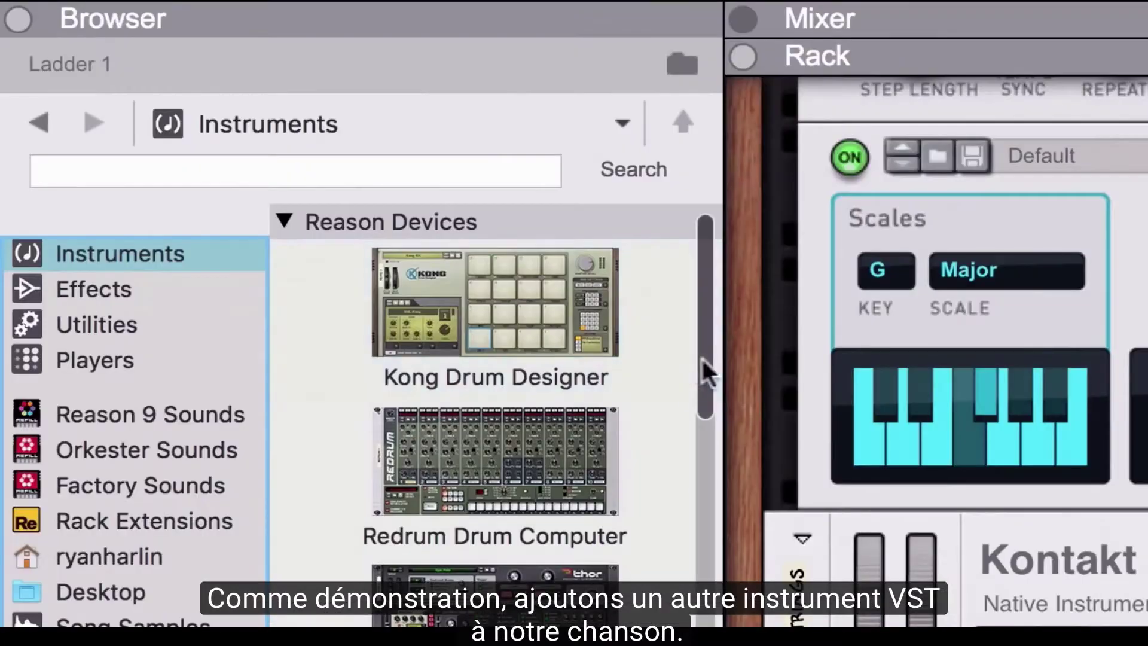
Add Xfer Records Serum to the rack and load the Plucked preset PL Beepy ting [GI].
{"action": "left_click_drag", "start_coordinate": [711, 357], "coordinate": [683, 541]}
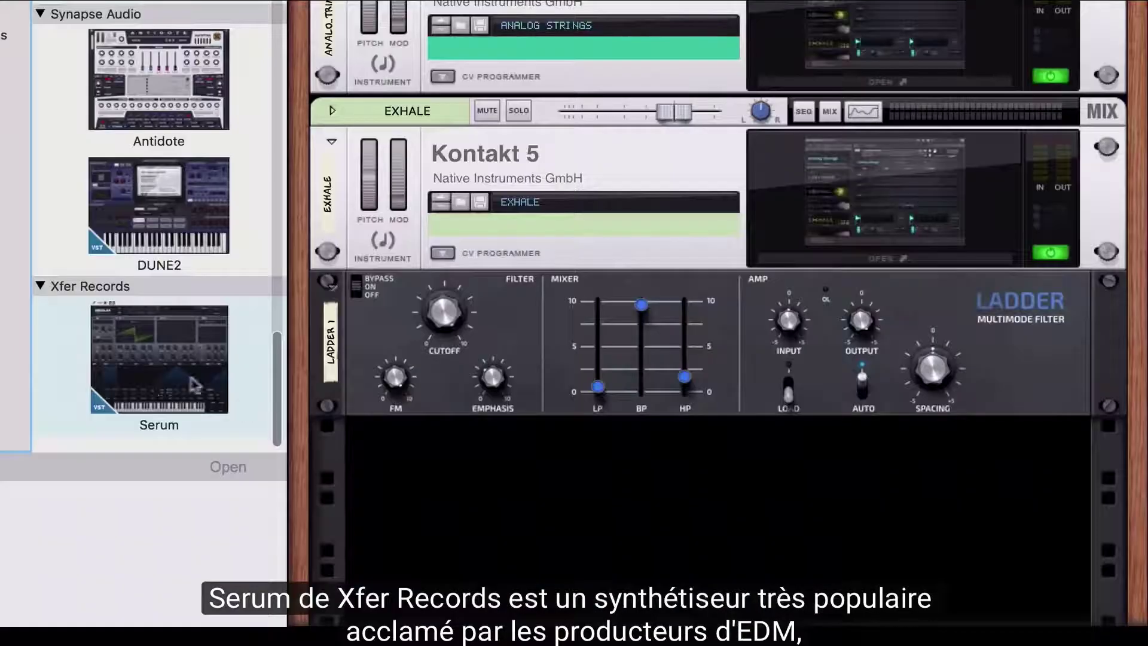
{"action": "left_click_drag", "start_coordinate": [534, 436], "coordinate": [957, 586]}
{"action": "left_click_drag", "start_coordinate": [422, 453], "coordinate": [422, 451]}
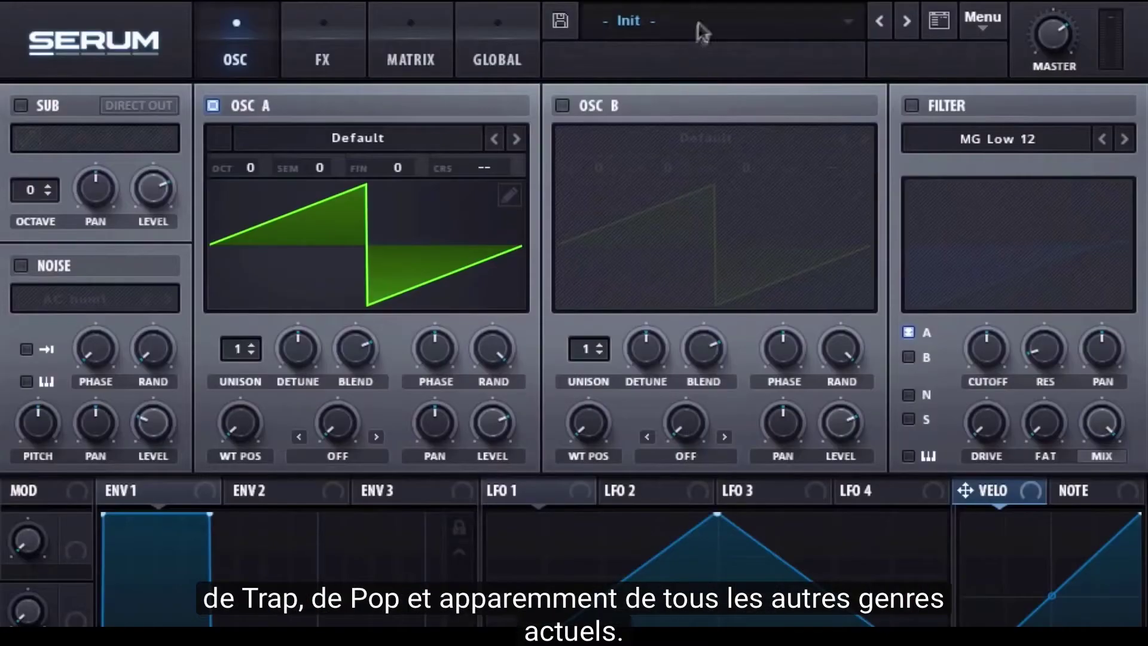
{"action": "left_click", "coordinate": [470, 74]}
{"action": "mouse_move", "coordinate": [466, 172]}
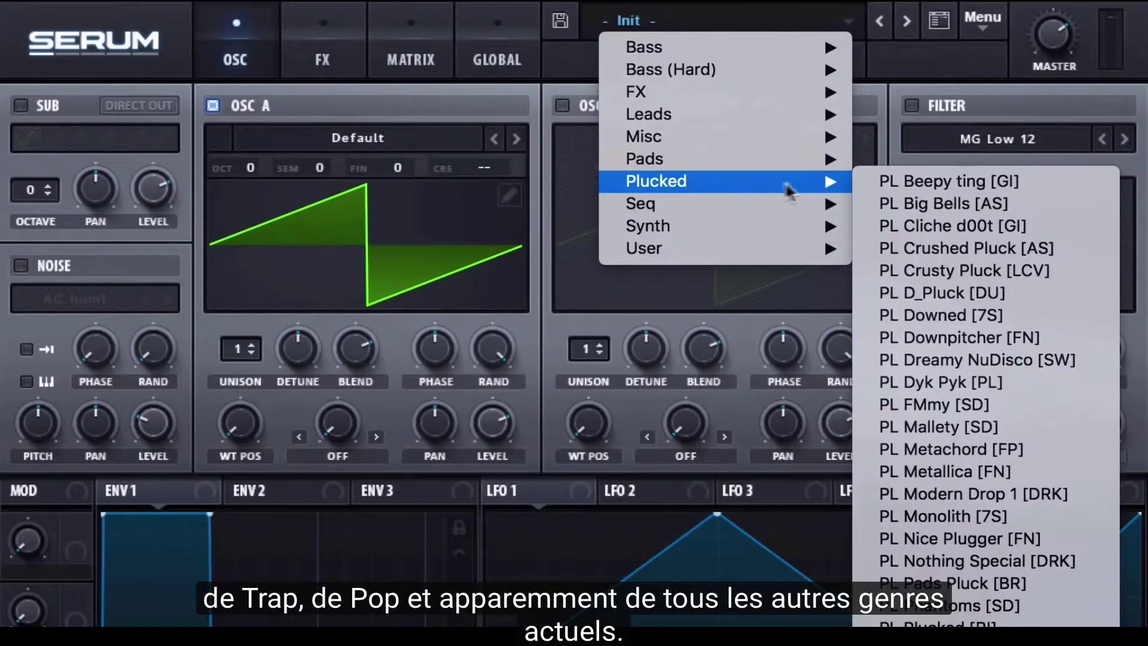
{"action": "left_click", "coordinate": [882, 190]}
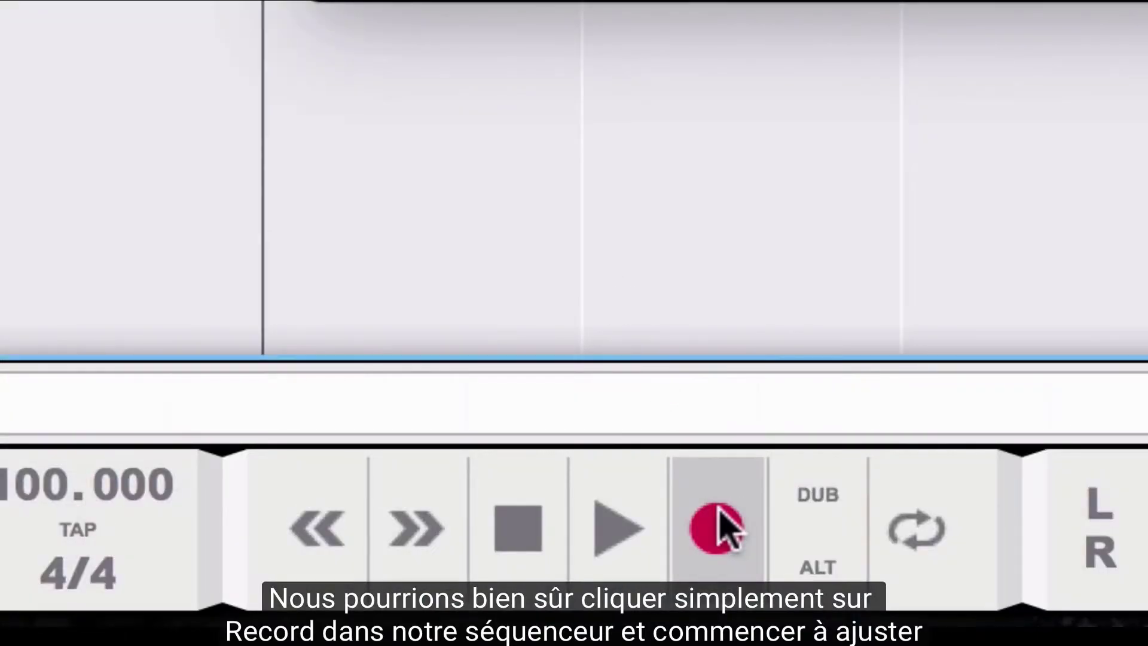
Start sequencer recording and turn Serum's filter Cutoff to capture the parameter movement.
{"action": "left_click", "coordinate": [721, 529]}
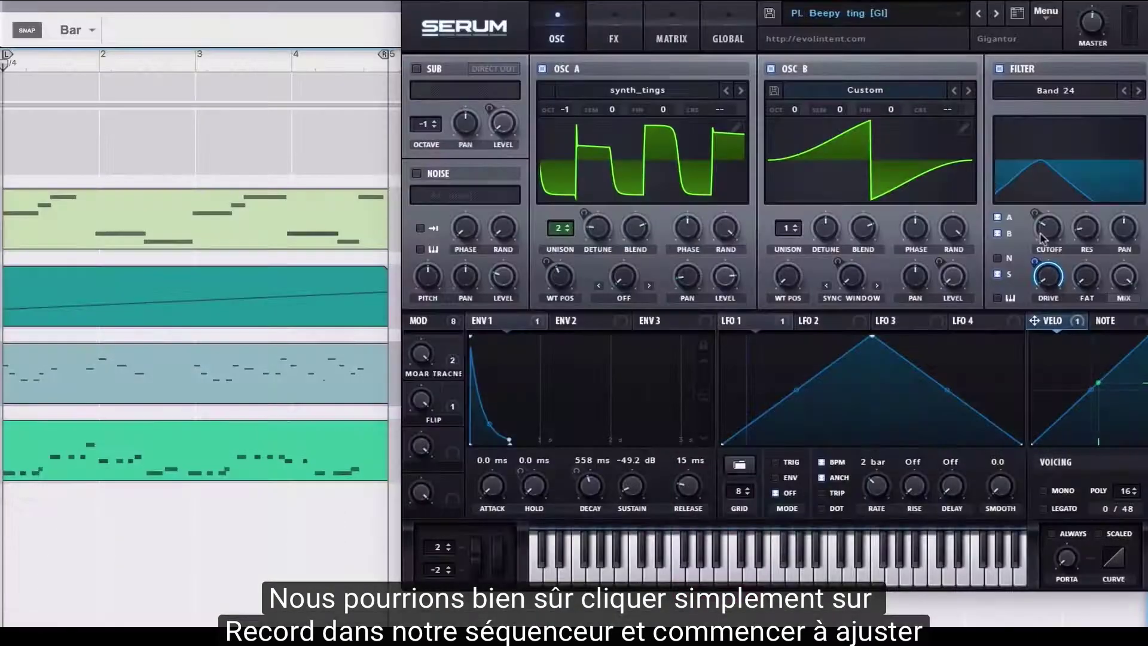
{"action": "left_click_drag", "start_coordinate": [1051, 242], "coordinate": [1041, 210]}
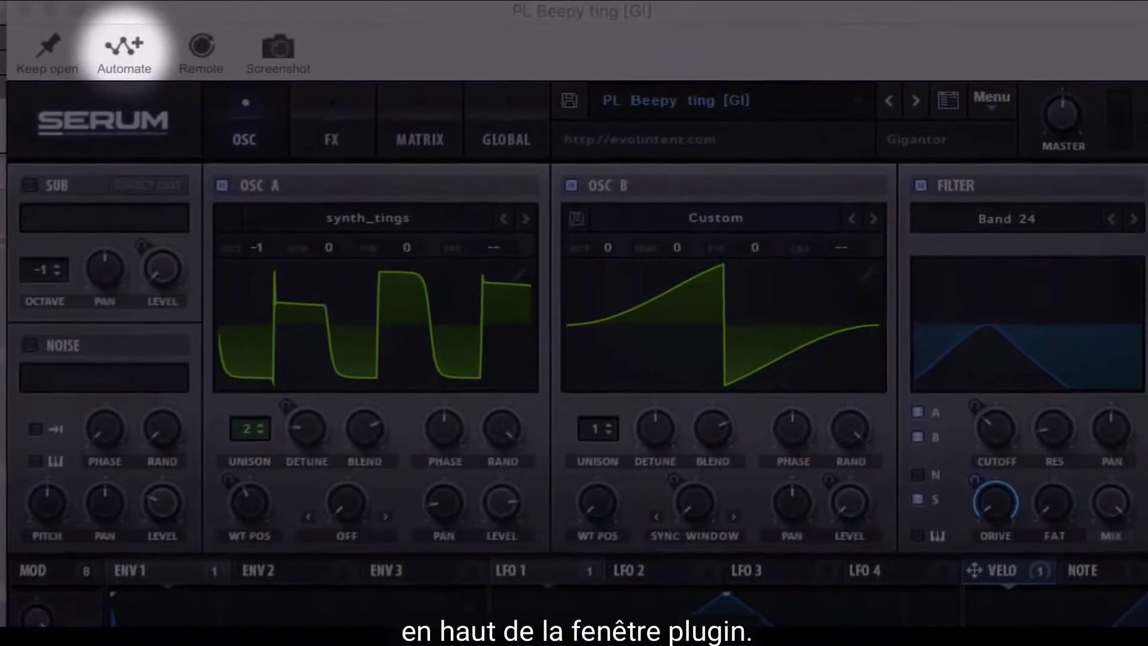
Create a Fil Cutoff automation lane for Serum from its plugin window and draw cutoff automation in that lane.
{"action": "left_click", "coordinate": [115, 50]}
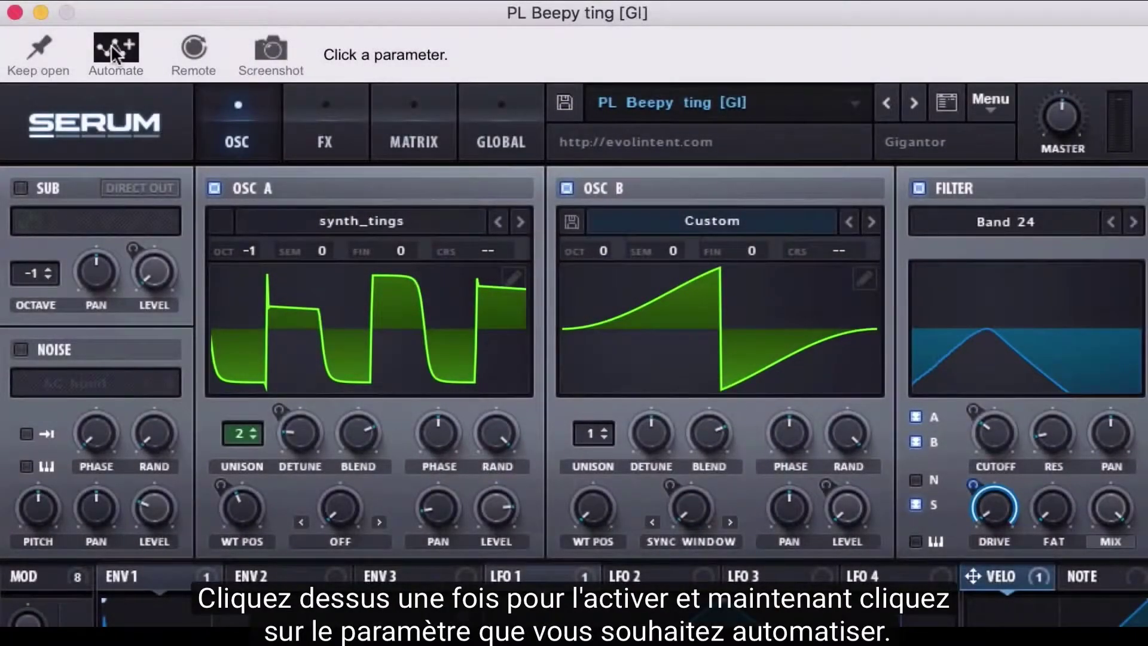
{"action": "left_click", "coordinate": [981, 441]}
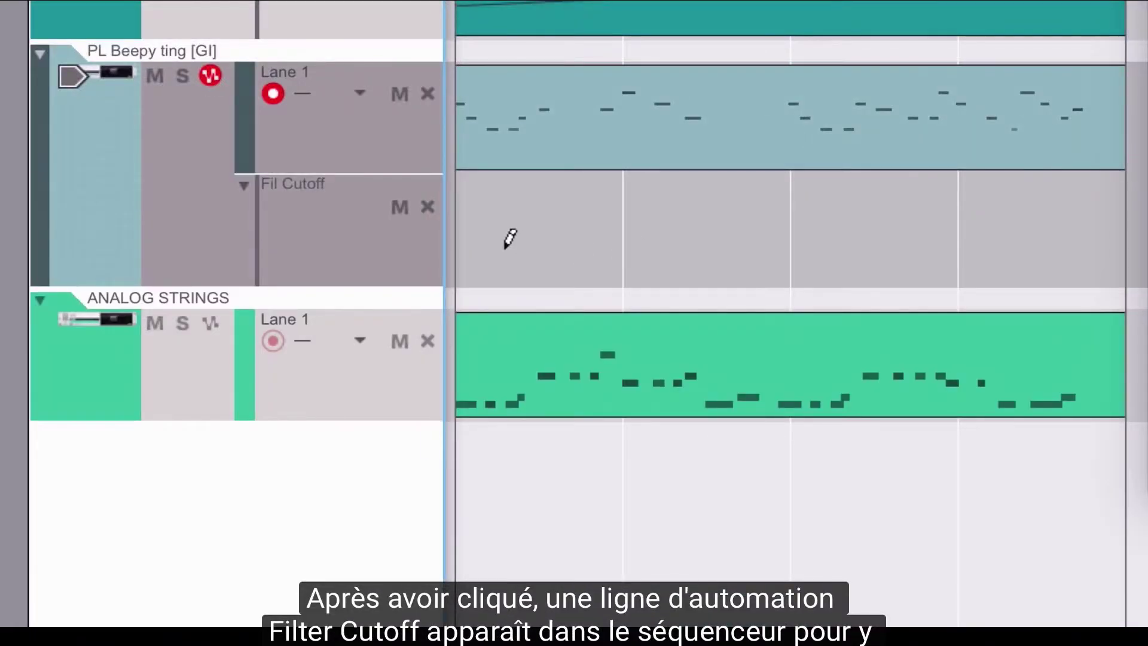
{"action": "left_click_drag", "start_coordinate": [506, 247], "coordinate": [1006, 222]}
{"action": "double_click", "coordinate": [621, 252]}
{"action": "left_click", "coordinate": [487, 423]}
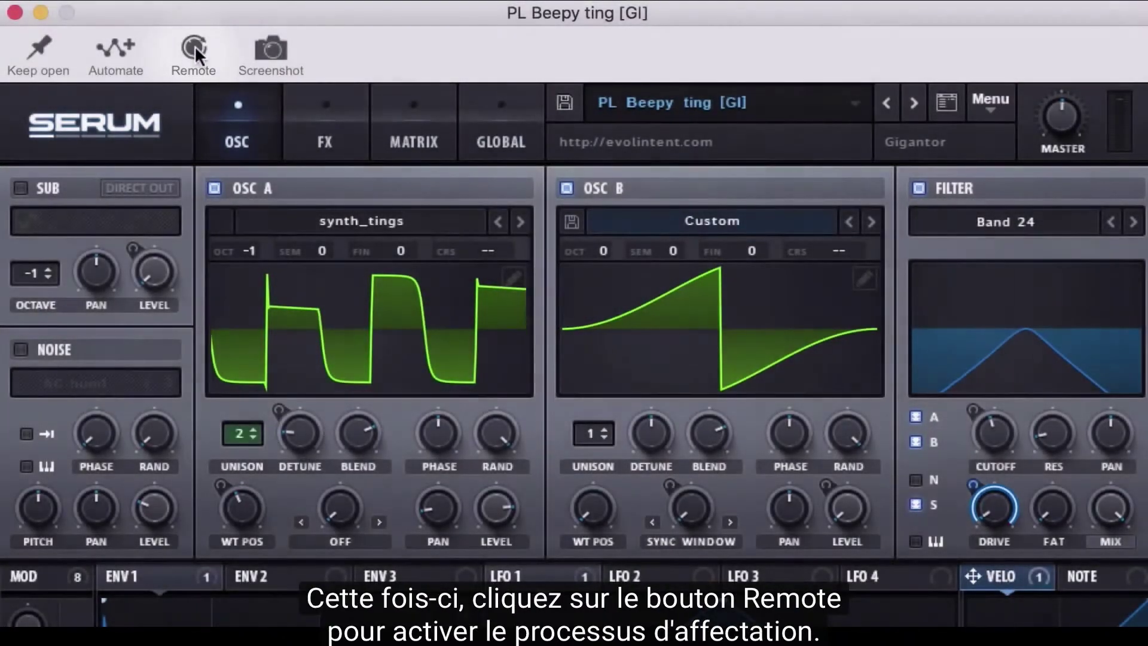
Map Serum's Fil Cutoff to CC 78 on the Nektar Impact LX49 control surface with a remote override.
{"action": "left_click", "coordinate": [197, 50]}
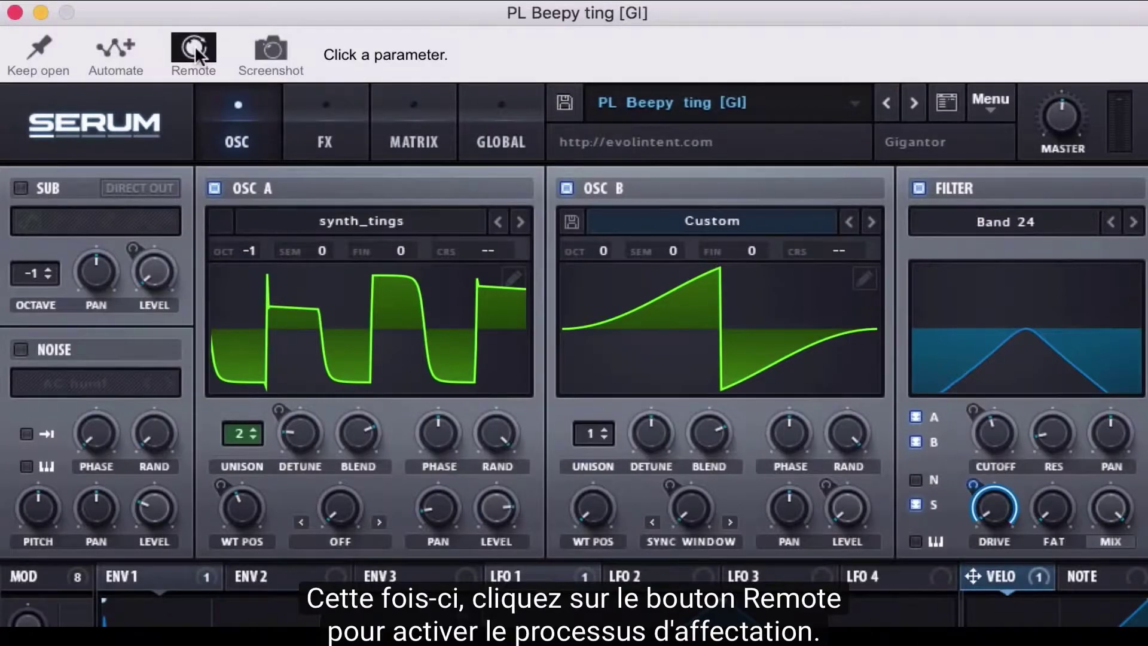
{"action": "left_click", "coordinate": [993, 440]}
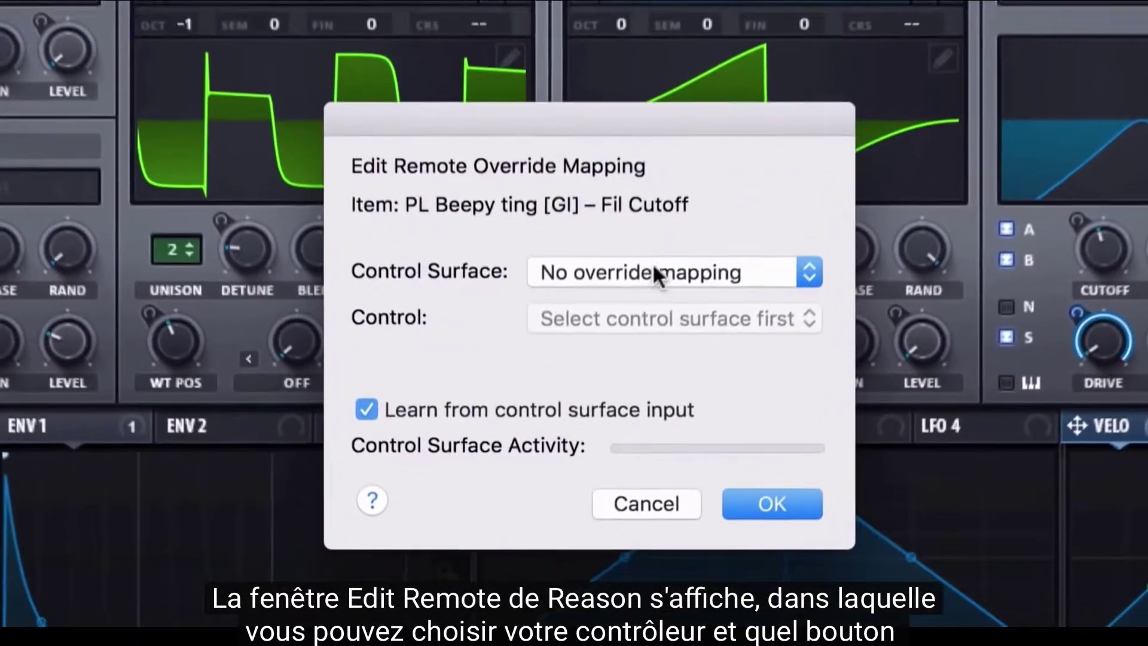
{"action": "left_click", "coordinate": [654, 269]}
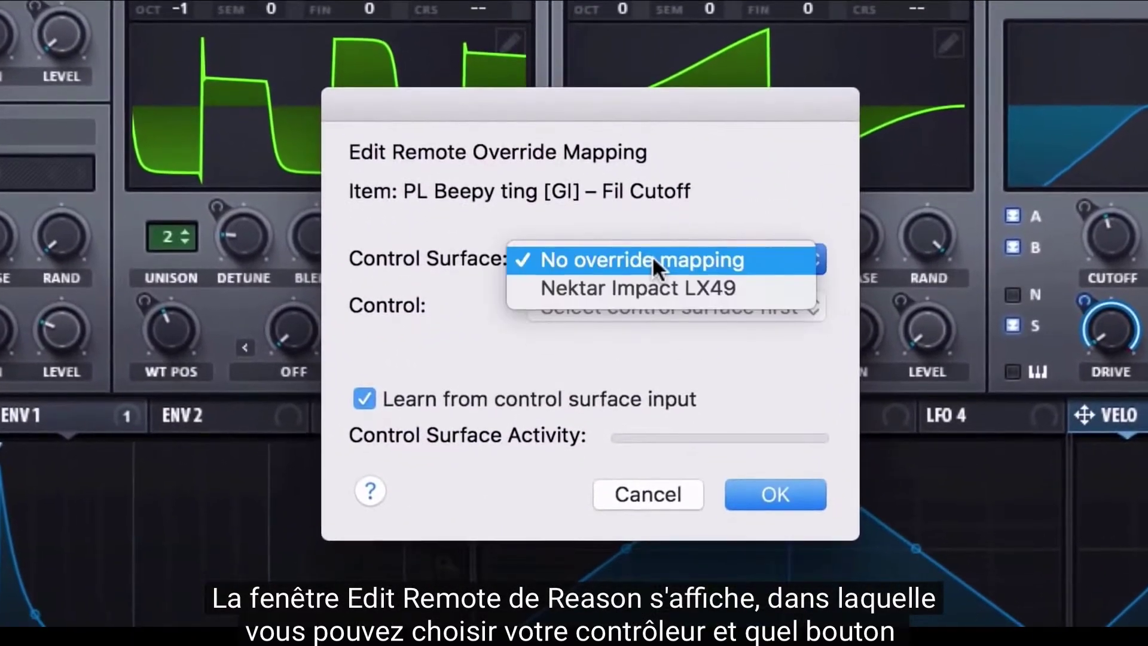
{"action": "left_click", "coordinate": [657, 299]}
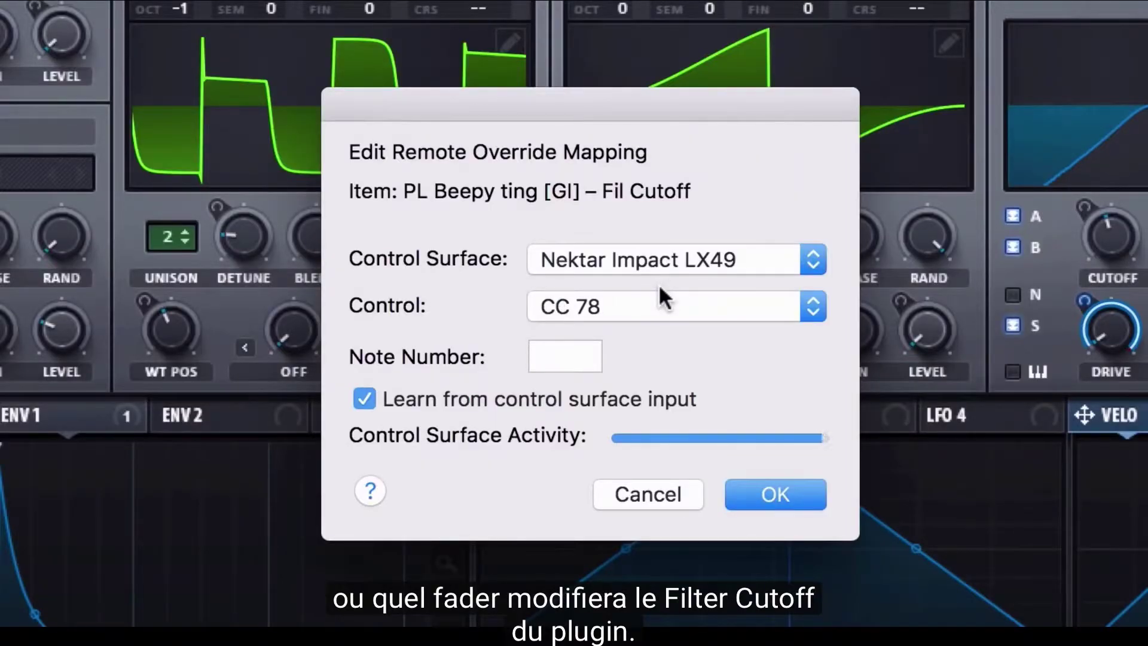
{"action": "left_click", "coordinate": [747, 495]}
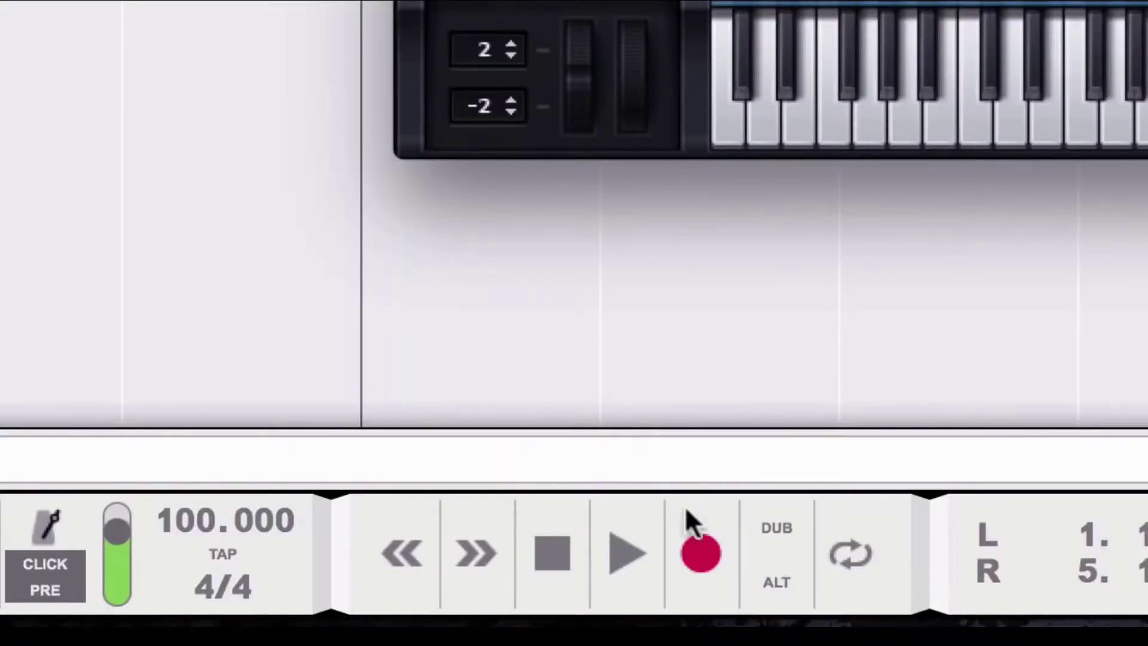
Record a filter cutoff performance from the mapped controller, stop the transport, and draw another rising segment in the automation clip.
{"action": "left_click", "coordinate": [700, 548]}
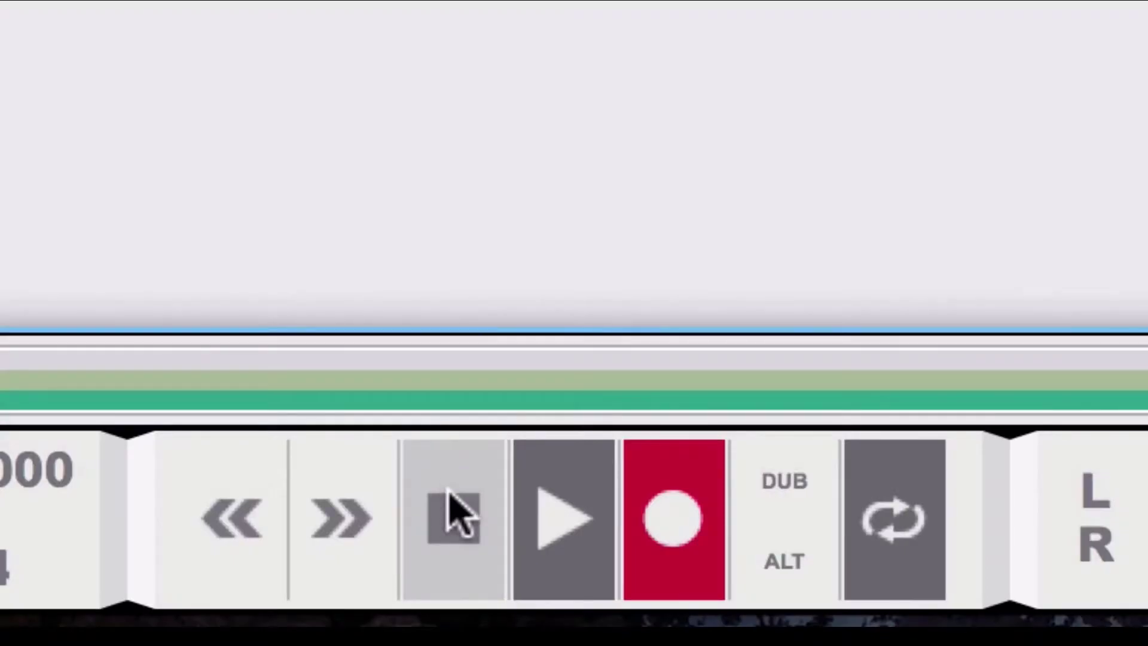
{"action": "left_click", "coordinate": [456, 513]}
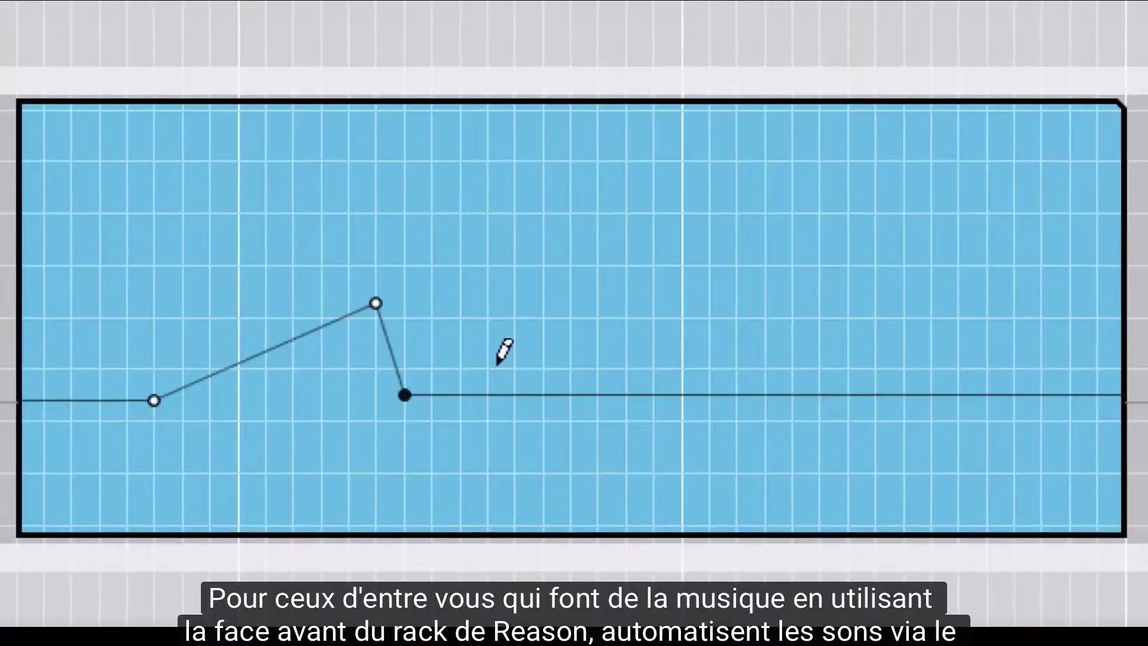
{"action": "mouse_move", "coordinate": [497, 362]}
{"action": "left_mouse_down"}
{"action": "mouse_move", "coordinate": [528, 313]}
{"action": "mouse_move", "coordinate": [608, 238]}
{"action": "mouse_move", "coordinate": [736, 225]}
{"action": "mouse_move", "coordinate": [856, 279]}
{"action": "left_mouse_up"}
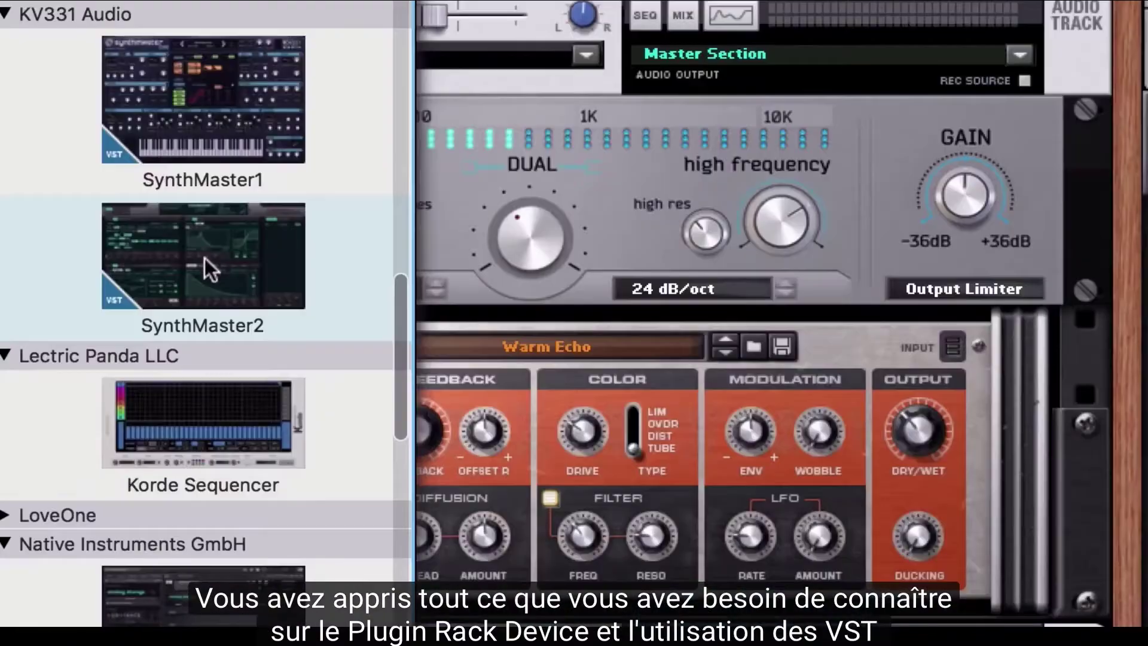
Add SynthMaster2 to the rack above the D-Filter and raise the cutoff while lowering the resonance on its Layer 1 Filter 1 curve.
{"action": "left_click_drag", "start_coordinate": [205, 267], "coordinate": [1077, 412]}
{"action": "left_click_drag", "start_coordinate": [906, 404], "coordinate": [250, 292]}
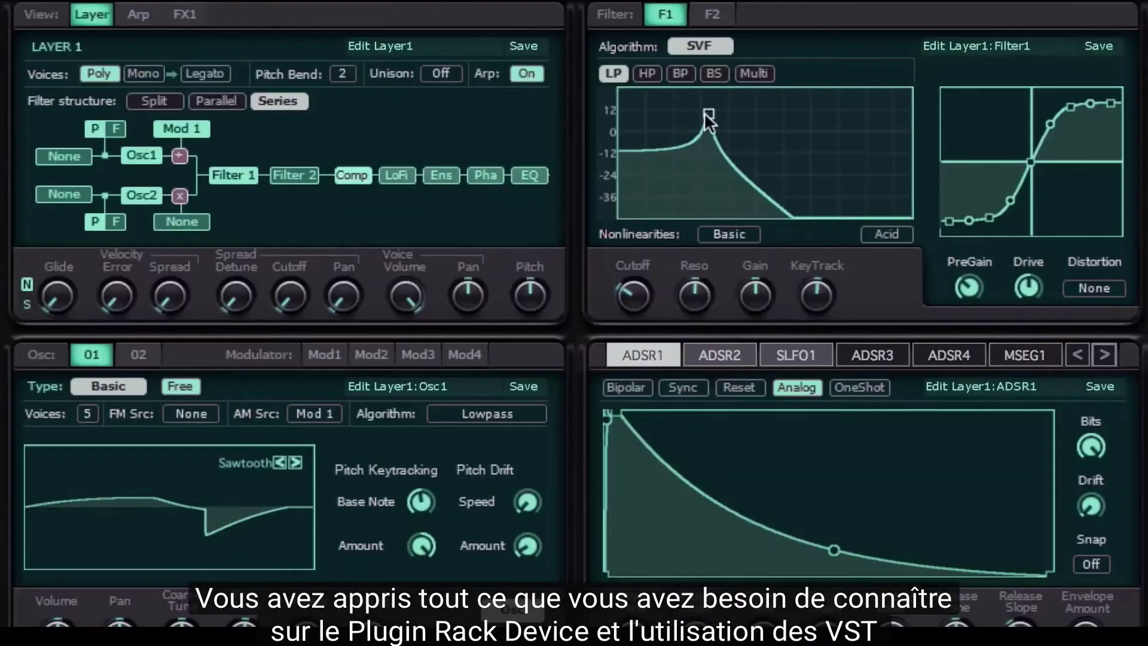
{"action": "left_click_drag", "start_coordinate": [705, 113], "coordinate": [736, 161]}
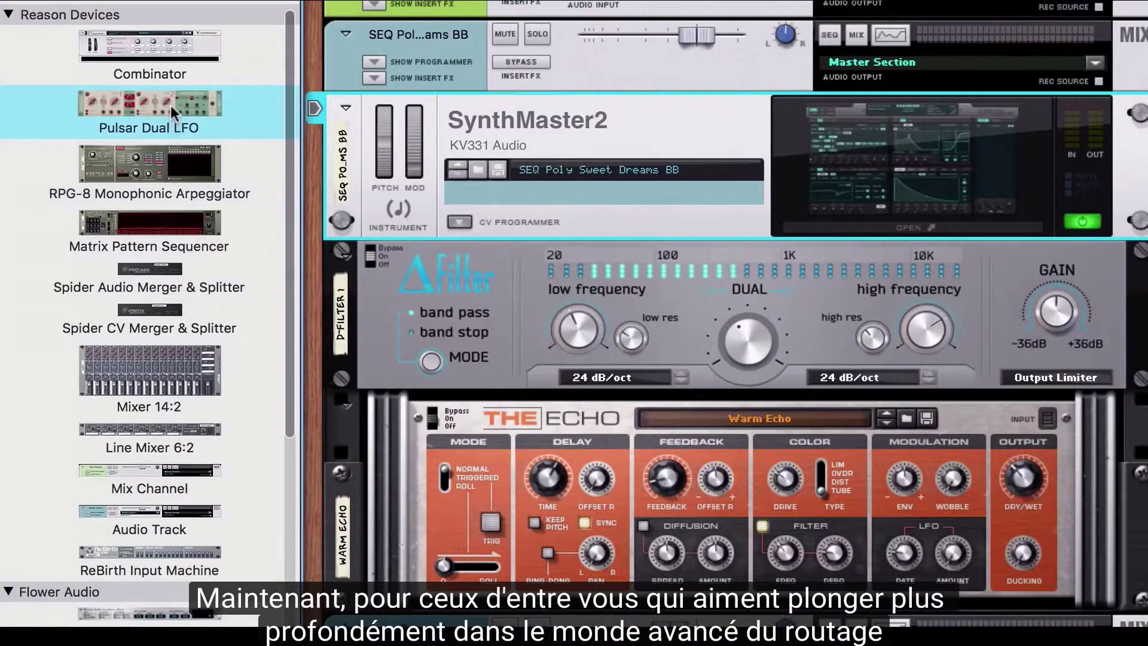
Add a Pulsar Dual LFO below SynthMaster2 and cable its LFO 1 CV output to SynthMaster2's Mod Wheel CV input.
{"action": "left_click_drag", "start_coordinate": [170, 105], "coordinate": [478, 217]}
{"action": "left_click_drag", "start_coordinate": [534, 320], "coordinate": [522, 300]}
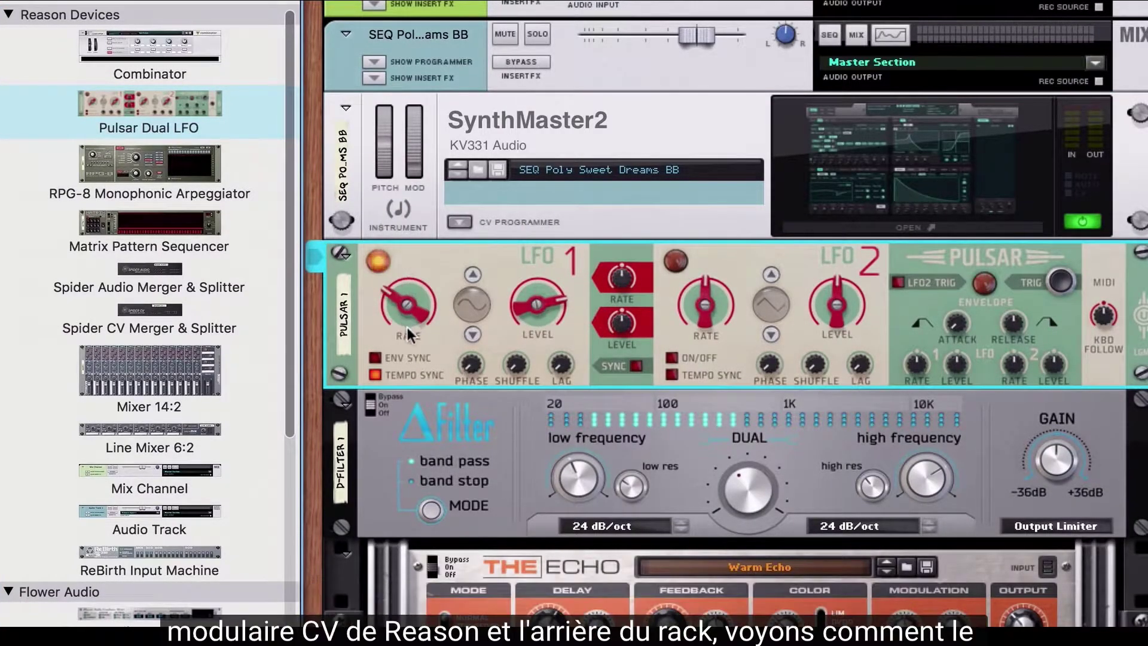
{"action": "key", "text": "Tab"}
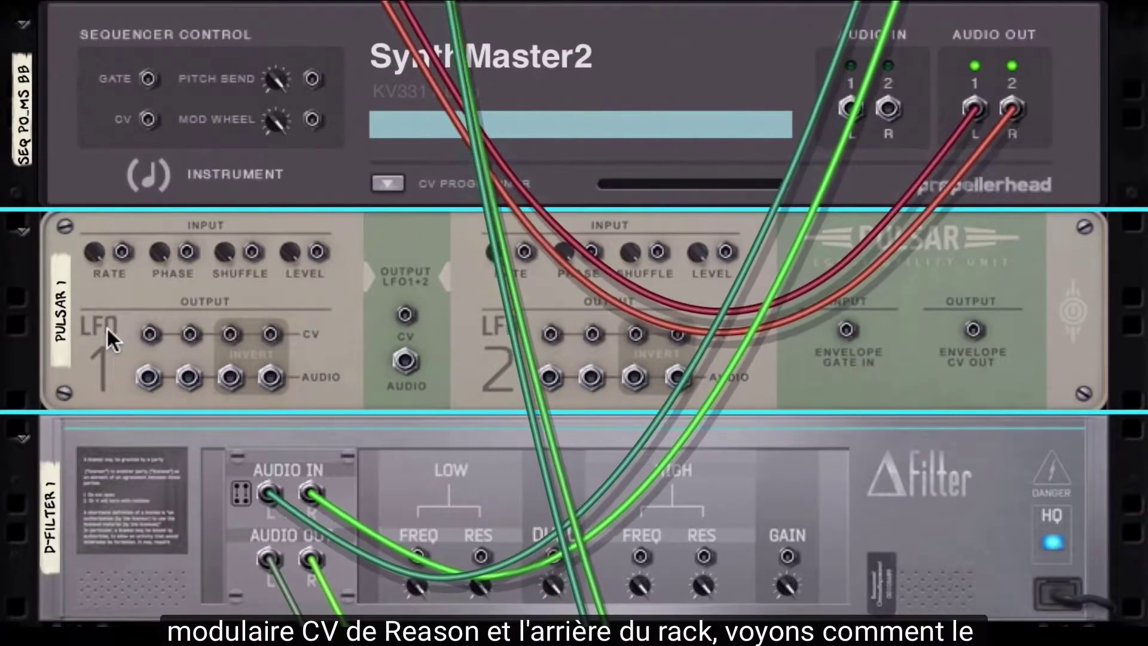
{"action": "left_click_drag", "start_coordinate": [149, 336], "coordinate": [293, 200]}
{"action": "left_click_drag", "start_coordinate": [317, 118], "coordinate": [313, 119]}
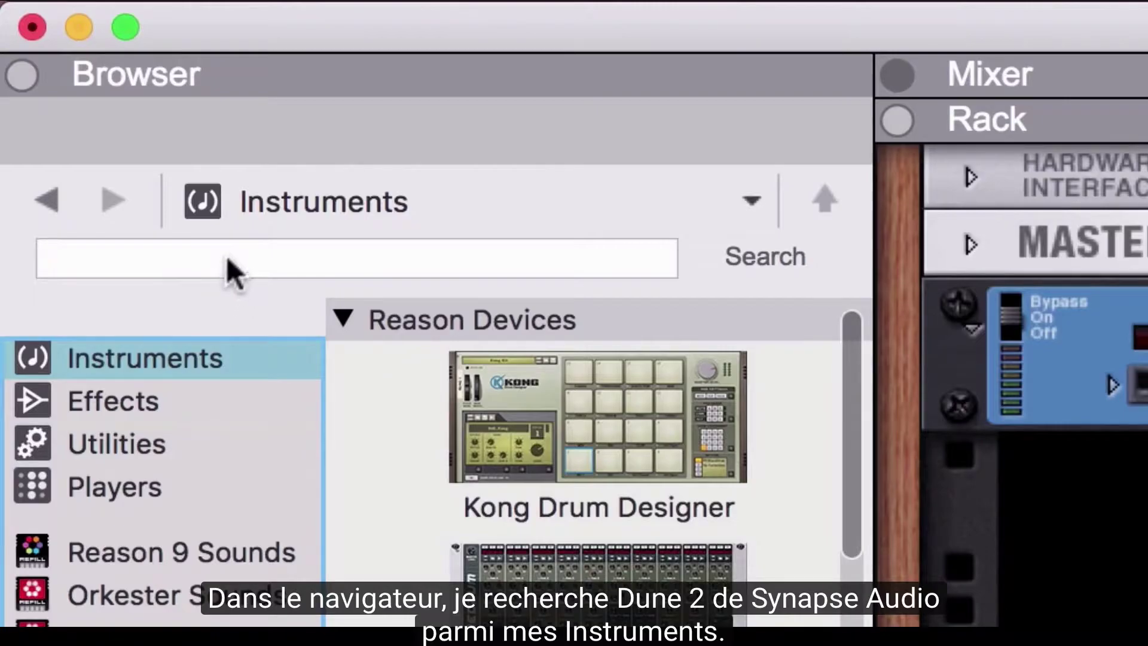
Search the instruments for "Dune" and add DUNE2 to the rack below the RV7000 reverb.
{"action": "left_click", "coordinate": [230, 254]}
{"action": "type", "text": "Dune"}
{"action": "key", "text": "Return"}
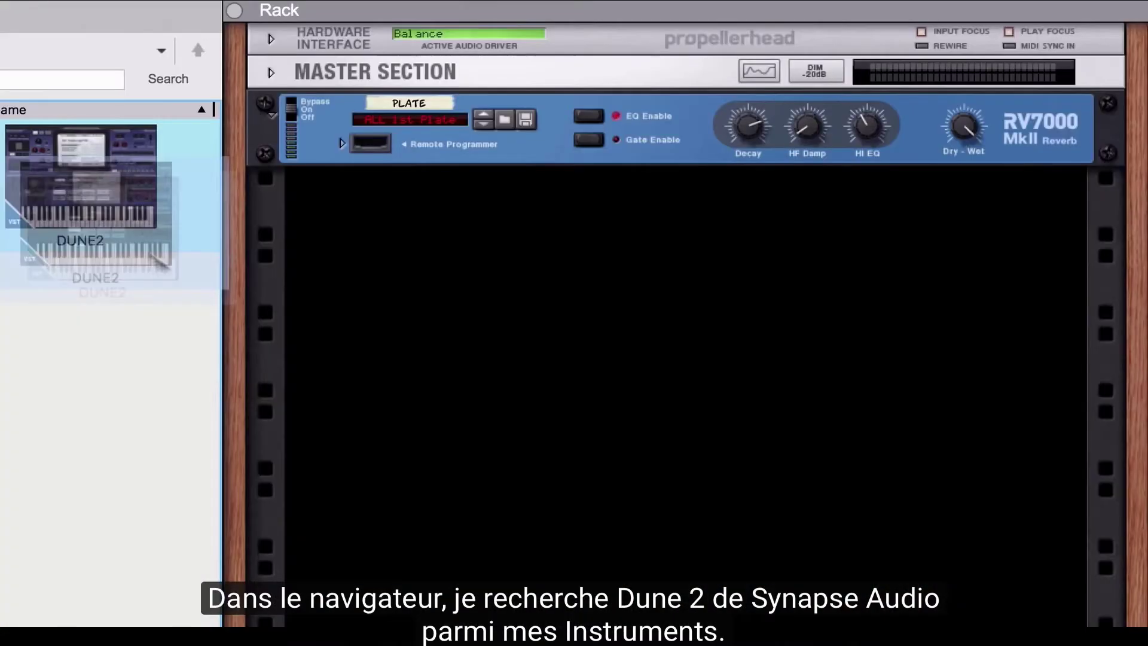
{"action": "left_click_drag", "start_coordinate": [612, 423], "coordinate": [435, 272]}
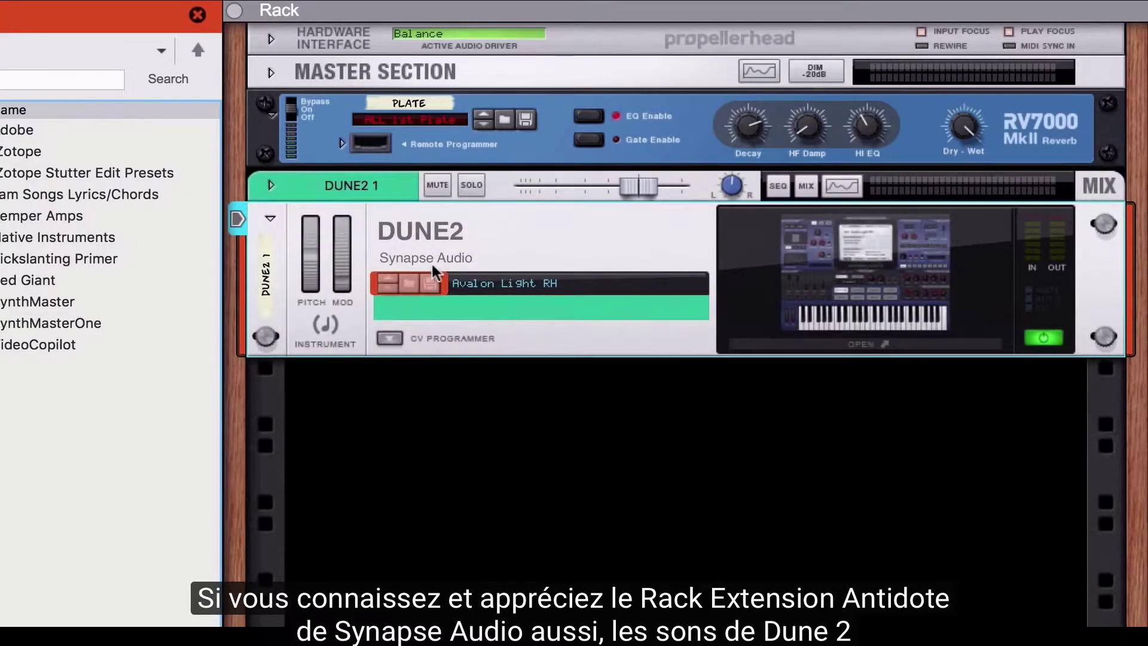
Open DUNE2's plugin window and load patch 014: Progressive Pluk RL.
{"action": "left_click", "coordinate": [836, 251]}
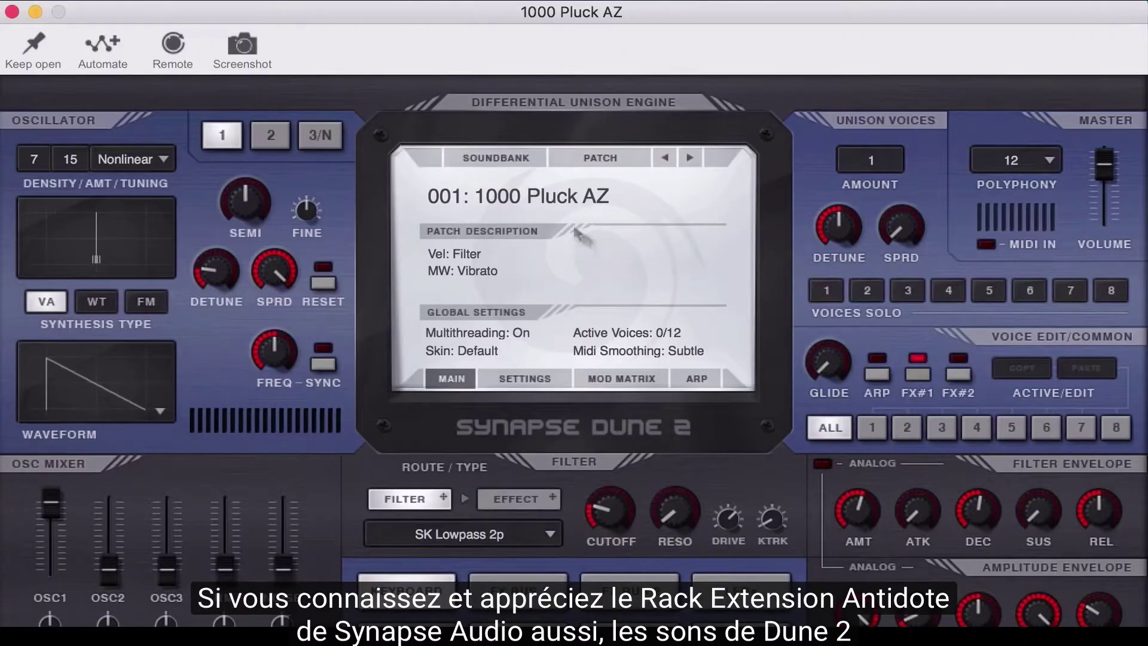
{"action": "left_click", "coordinate": [535, 194]}
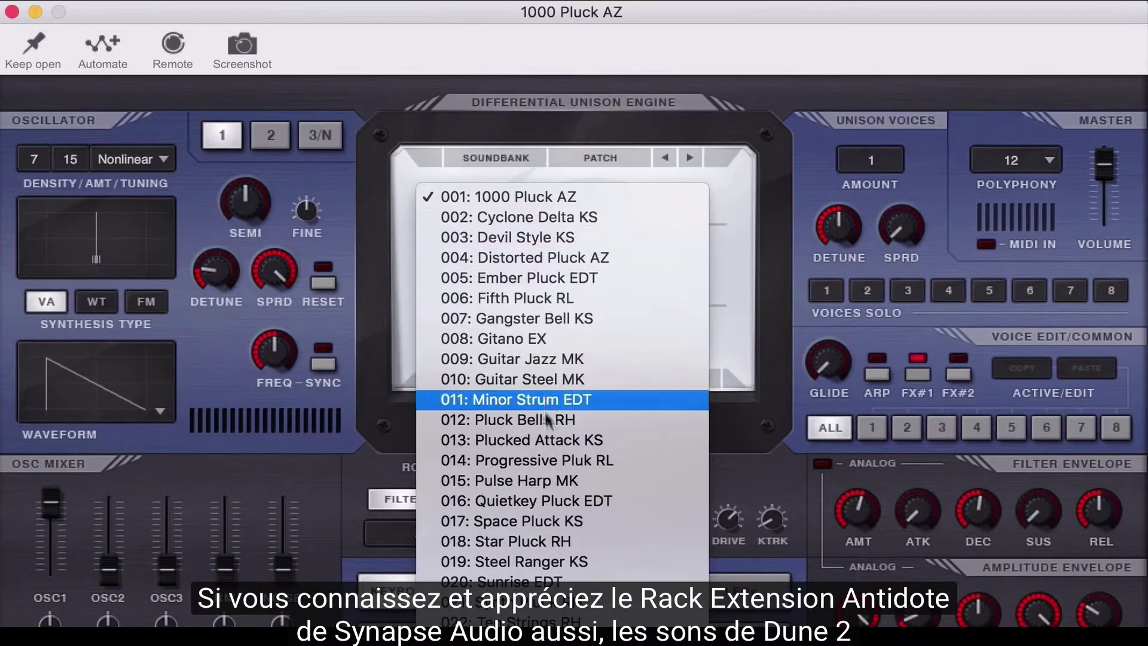
{"action": "left_click", "coordinate": [546, 460]}
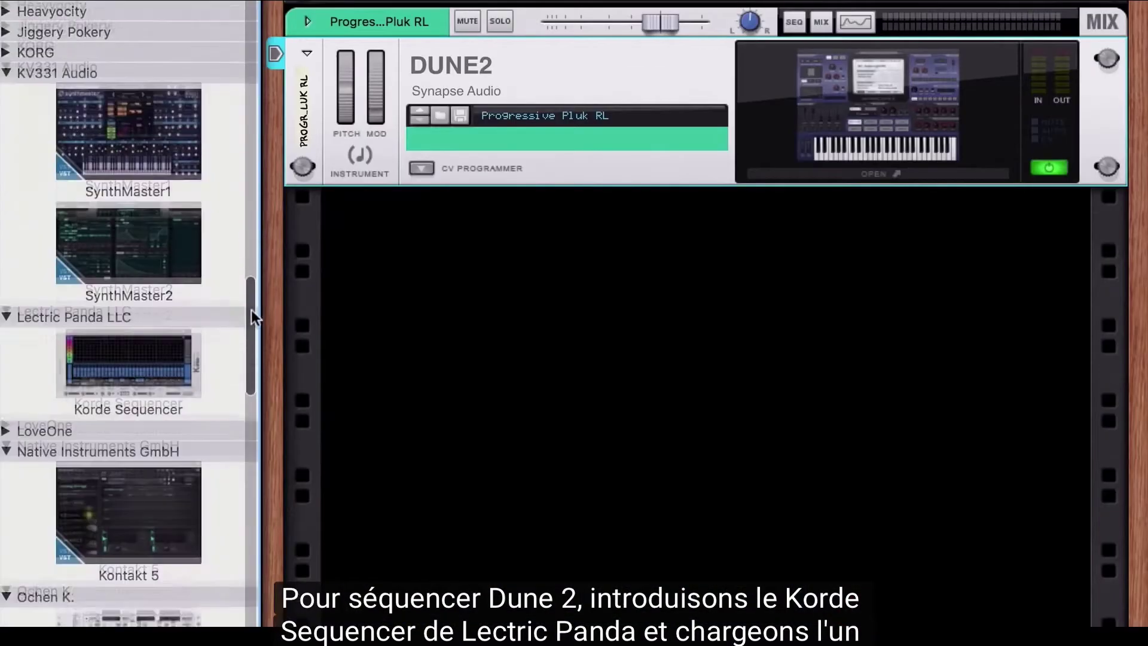
Add the Lectric Panda Korde Sequencer below DUNE2 and load its Ursa patch.
{"action": "scroll", "coordinate": [251, 310], "scroll_direction": "down", "scroll_amount": 5}
{"action": "left_click_drag", "start_coordinate": [176, 260], "coordinate": [367, 250]}
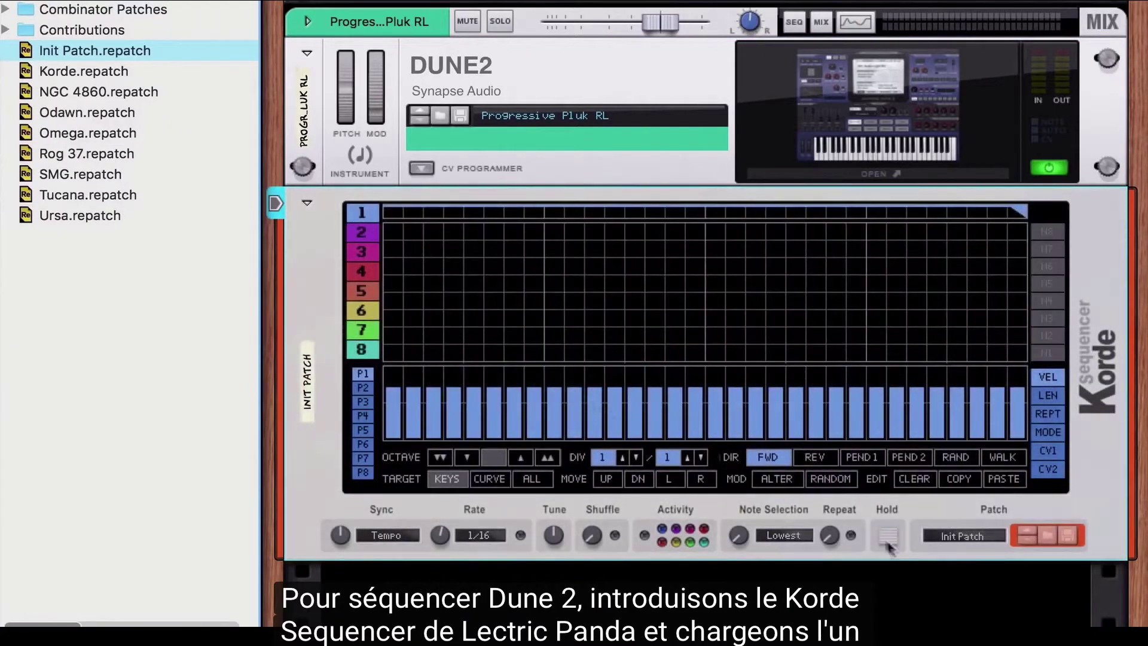
{"action": "left_click", "coordinate": [948, 538]}
{"action": "left_click", "coordinate": [852, 510]}
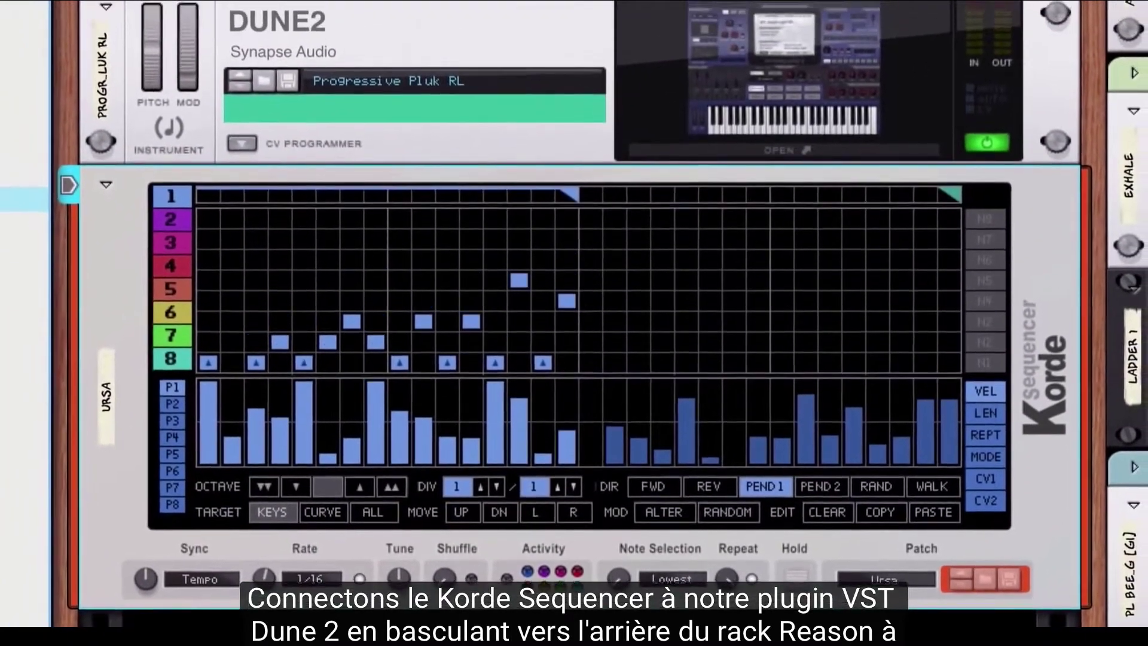
{"action": "key", "text": "Tab"}
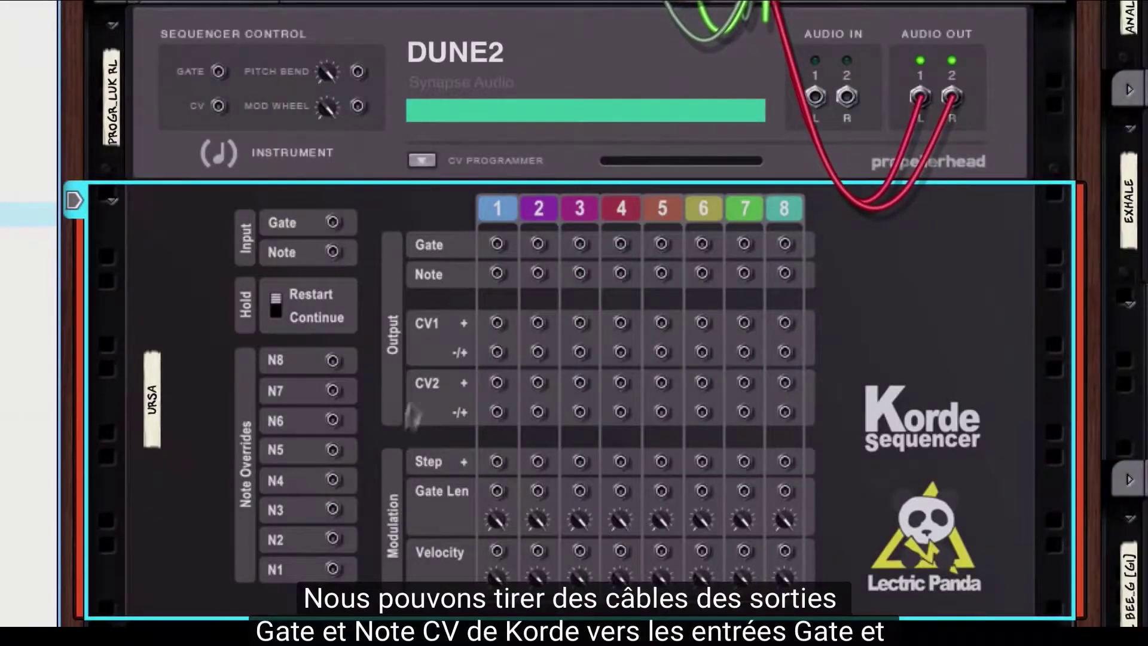
{"action": "left_click_drag", "start_coordinate": [498, 244], "coordinate": [296, 144]}
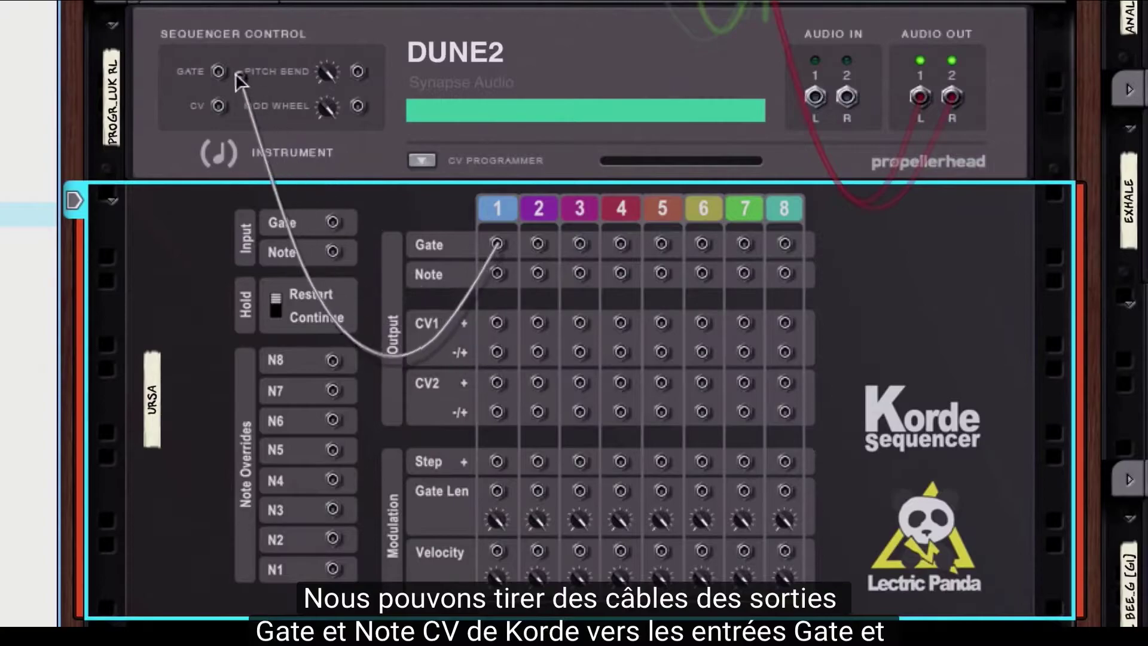
{"action": "left_click_drag", "start_coordinate": [221, 74], "coordinate": [219, 73]}
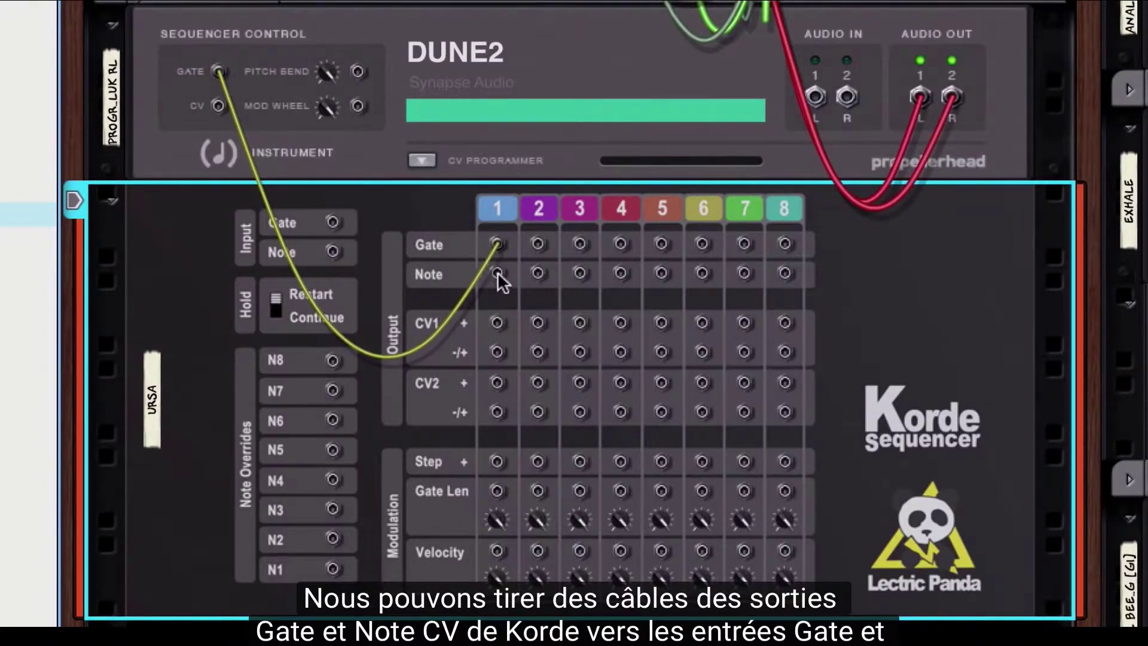
{"action": "left_click_drag", "start_coordinate": [498, 274], "coordinate": [350, 215]}
{"action": "left_click_drag", "start_coordinate": [219, 107], "coordinate": [219, 107]}
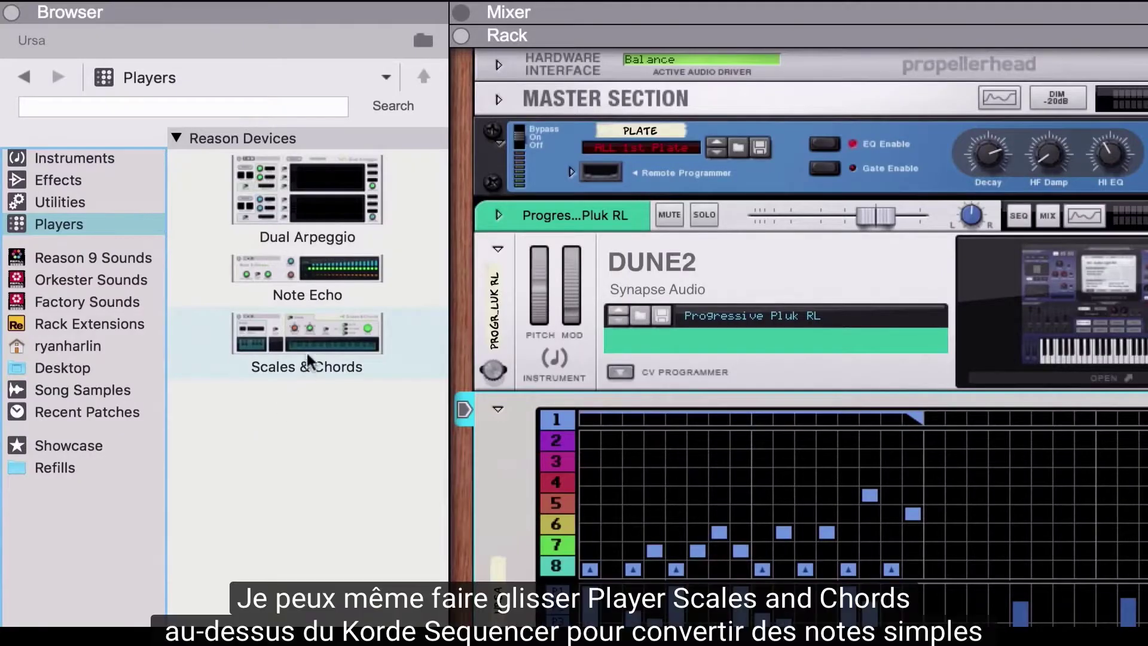
Add the Scales & Chords player above the Korde Sequencer with its key set to G, and start recording.
{"action": "left_click_drag", "start_coordinate": [310, 338], "coordinate": [280, 108]}
{"action": "left_click", "coordinate": [216, 275]}
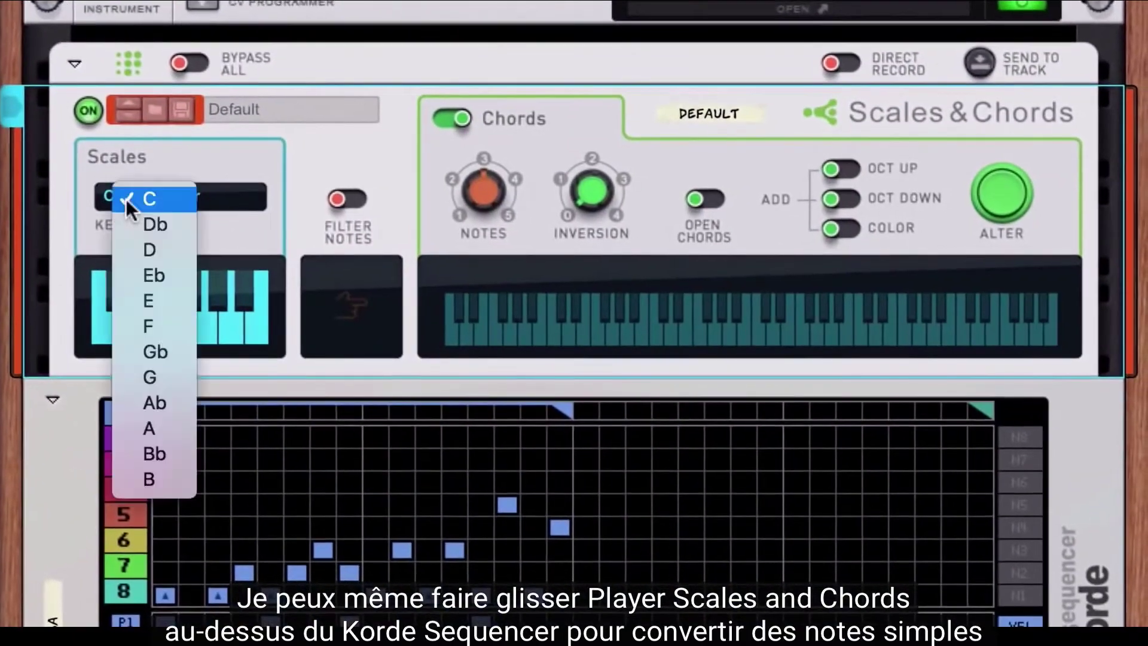
{"action": "left_click", "coordinate": [145, 382]}
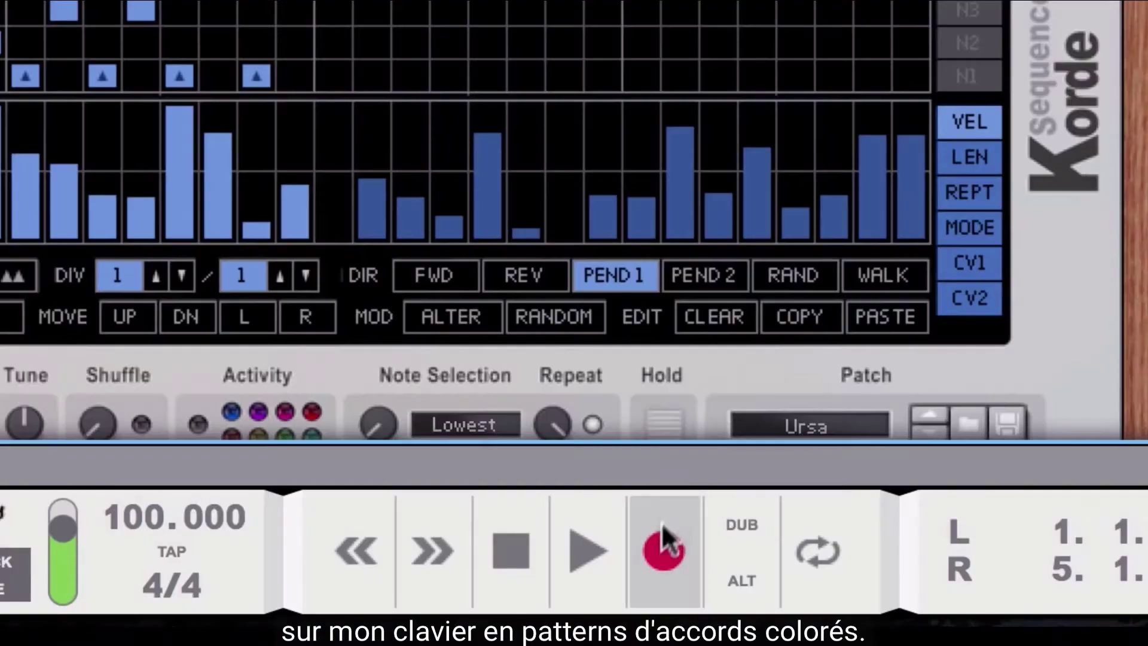
{"action": "left_click", "coordinate": [661, 546]}
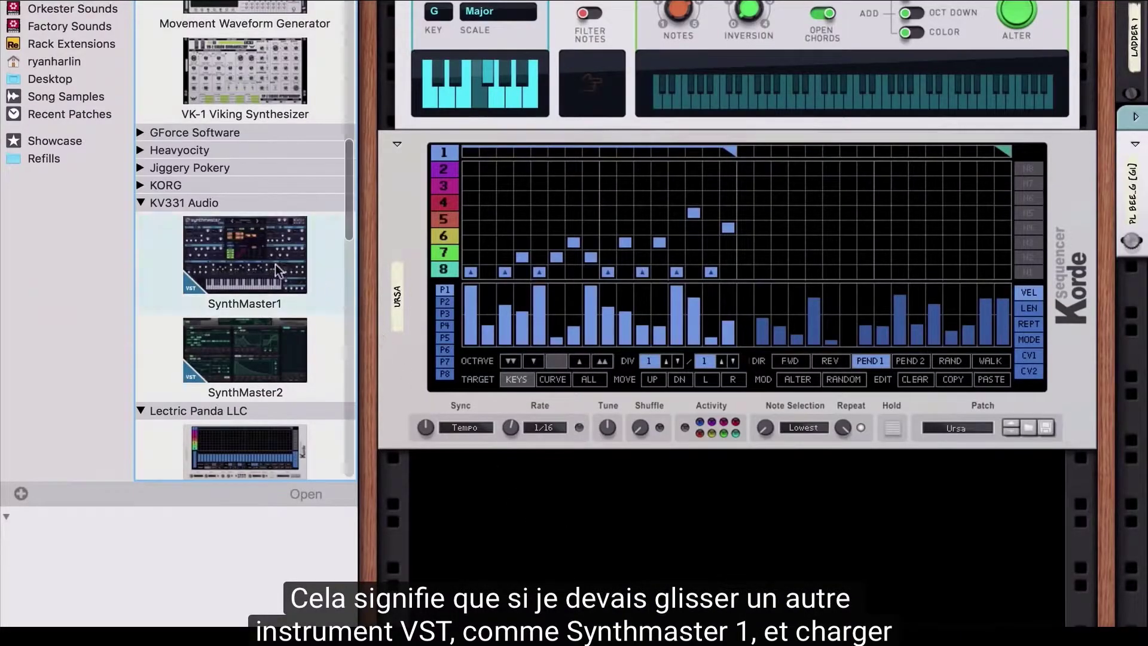
Add SynthMaster1 below the Korde Sequencer and load its BAS Little Spidey ARK patch.
{"action": "left_click_drag", "start_coordinate": [275, 264], "coordinate": [605, 485]}
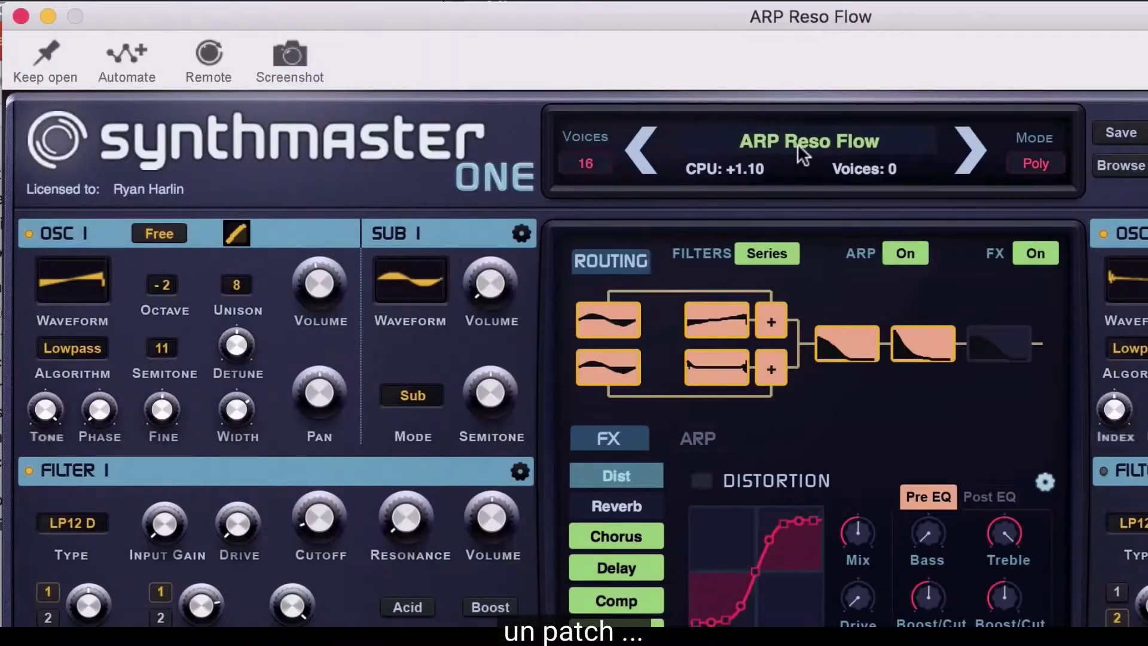
{"action": "left_click", "coordinate": [798, 144]}
{"action": "left_click", "coordinate": [731, 356]}
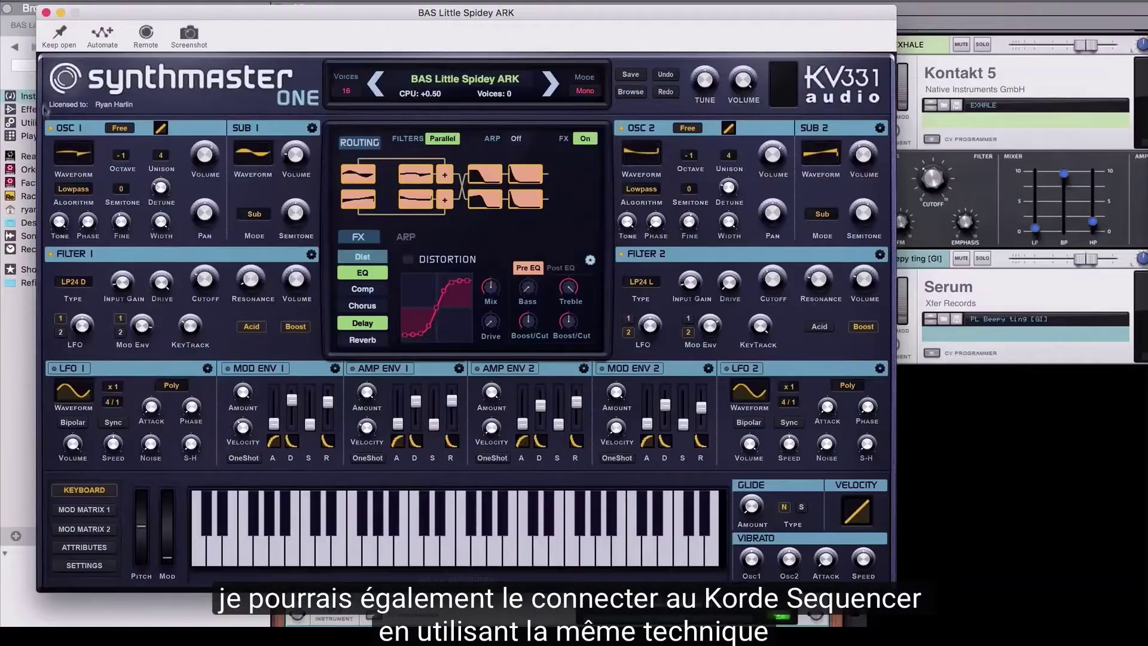
{"action": "left_click", "coordinate": [46, 12]}
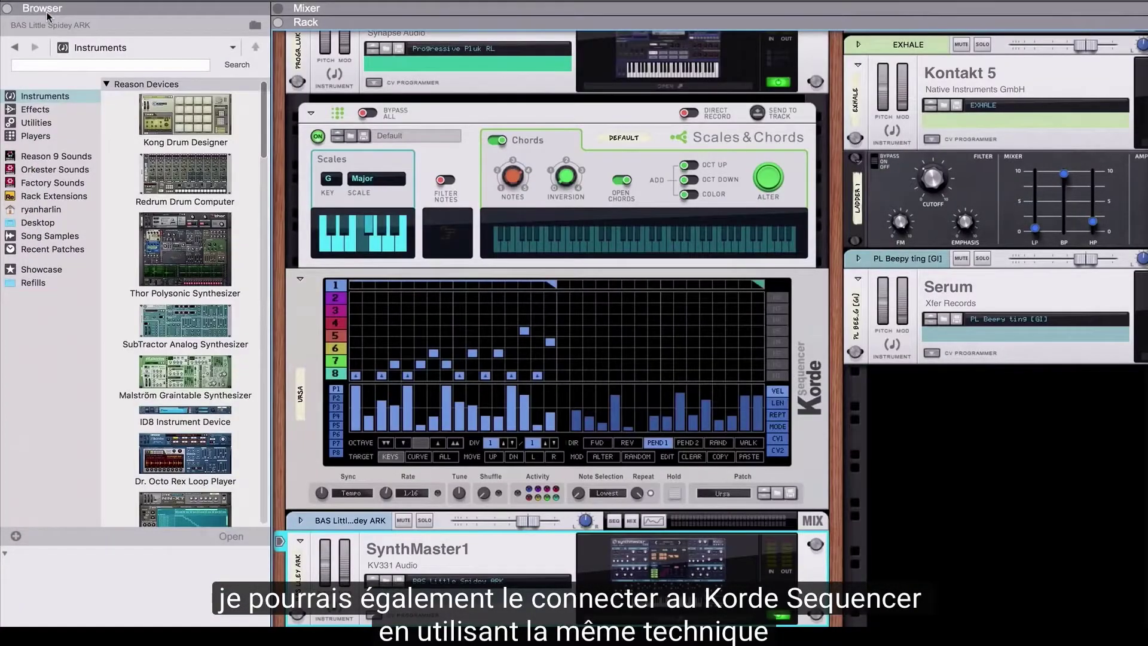
{"action": "key", "text": "Tab"}
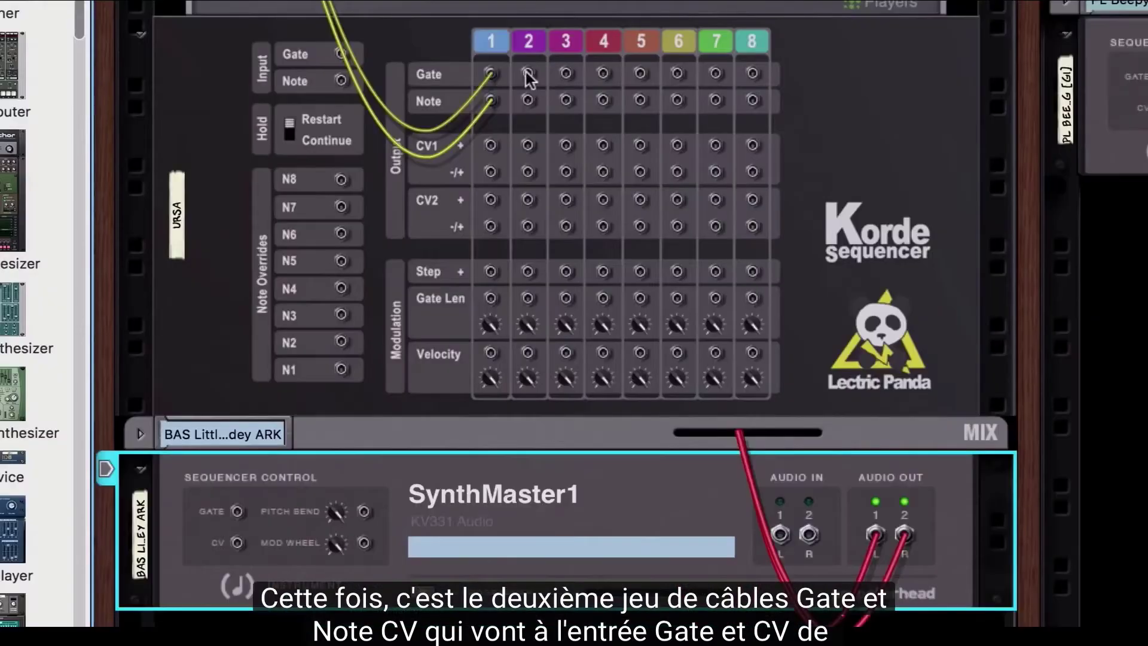
{"action": "left_click", "coordinate": [529, 78]}
{"action": "left_click_drag", "start_coordinate": [352, 425], "coordinate": [236, 501]}
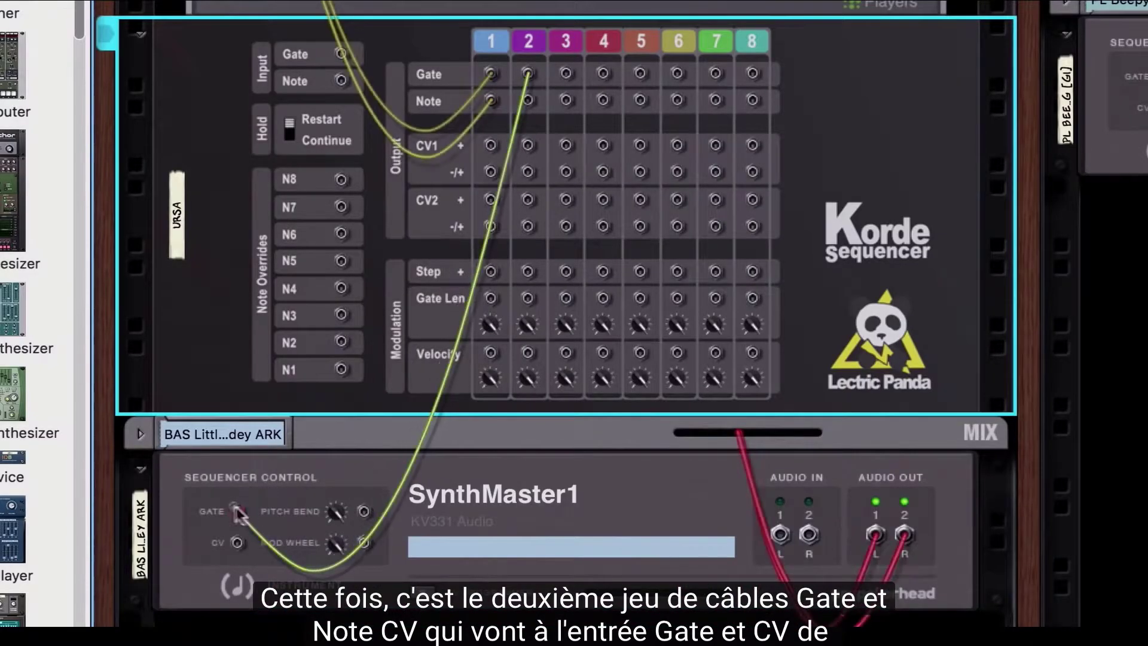
{"action": "left_click_drag", "start_coordinate": [528, 101], "coordinate": [238, 543]}
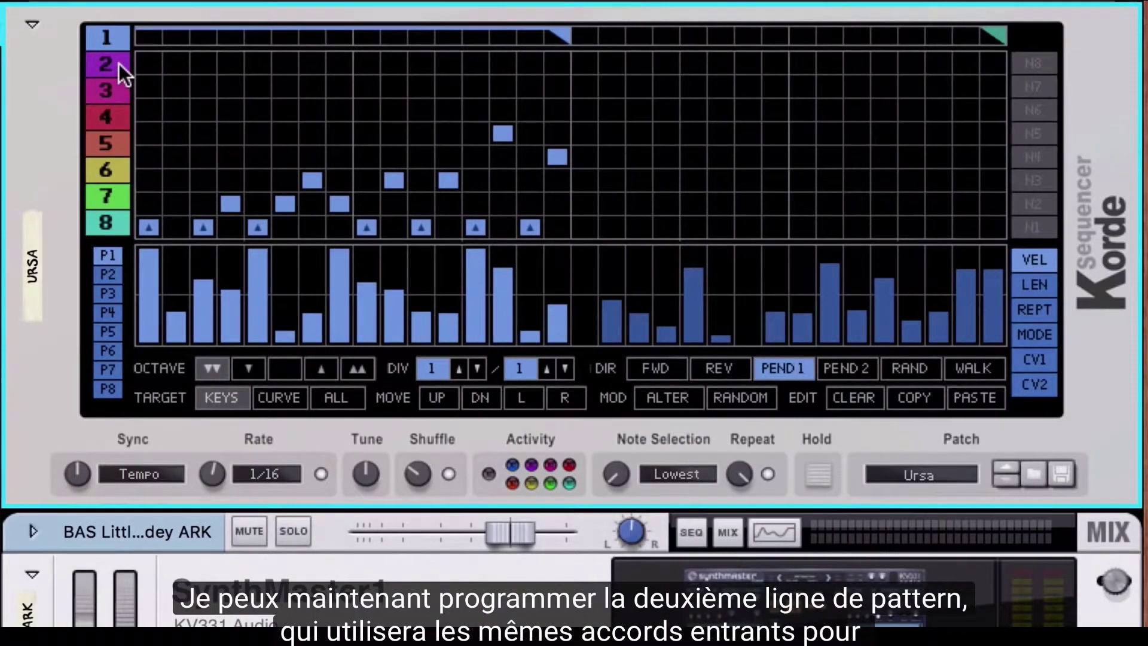
Program notes two octaves down in the Korde Sequencer's pattern line 2.
{"action": "left_click", "coordinate": [120, 63]}
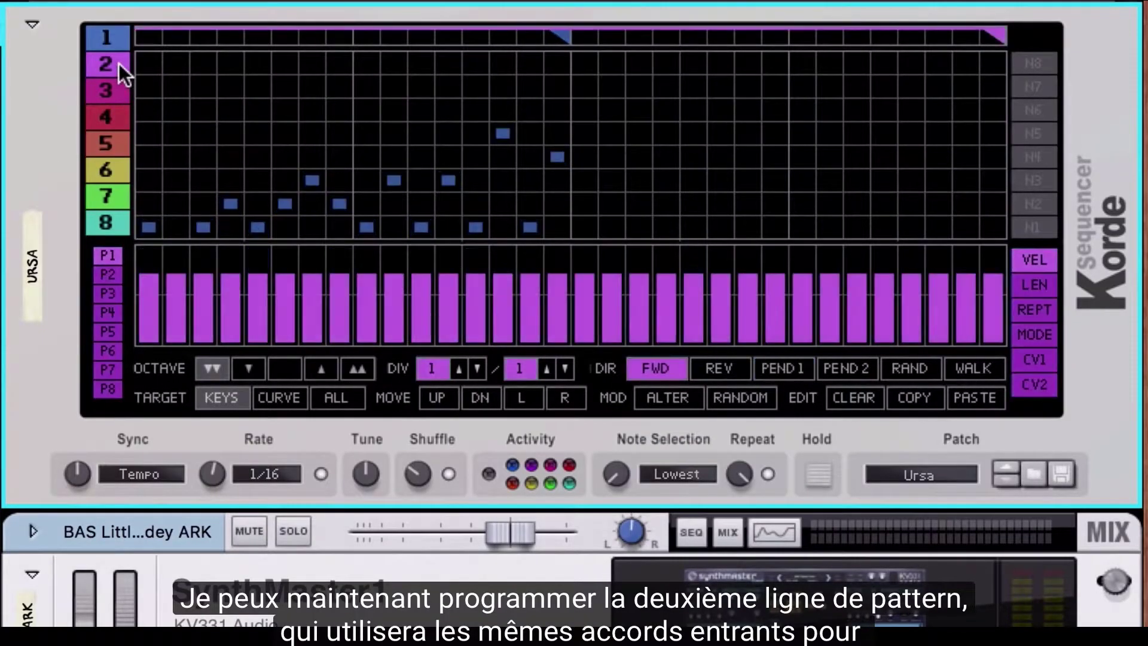
{"action": "left_click", "coordinate": [148, 110]}
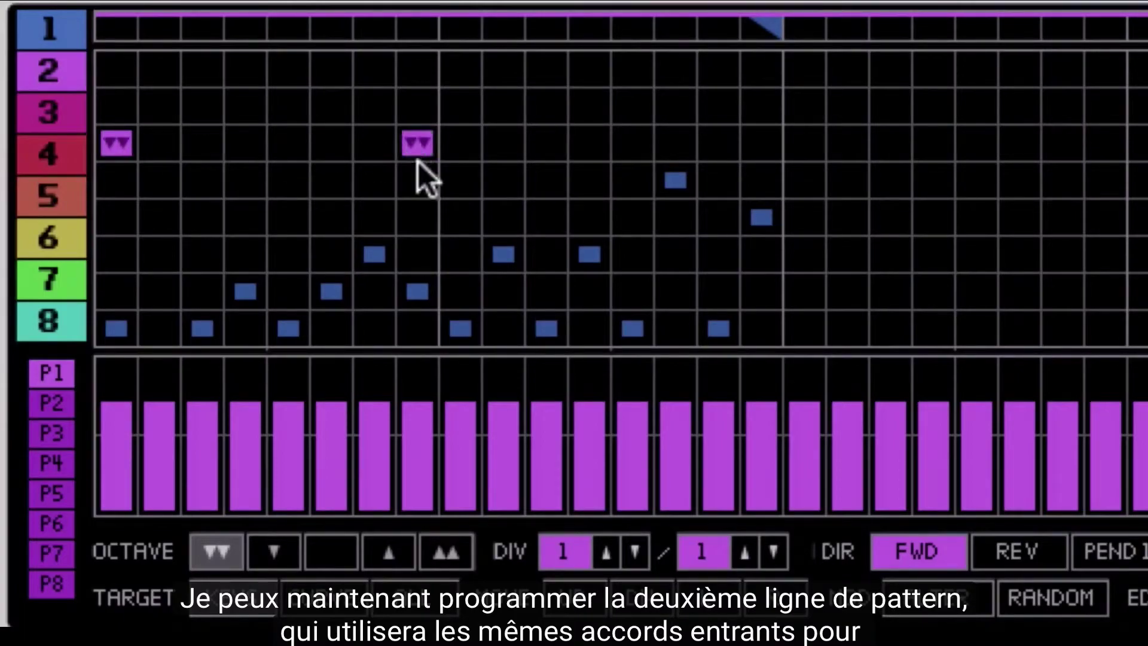
{"action": "left_click", "coordinate": [454, 251]}
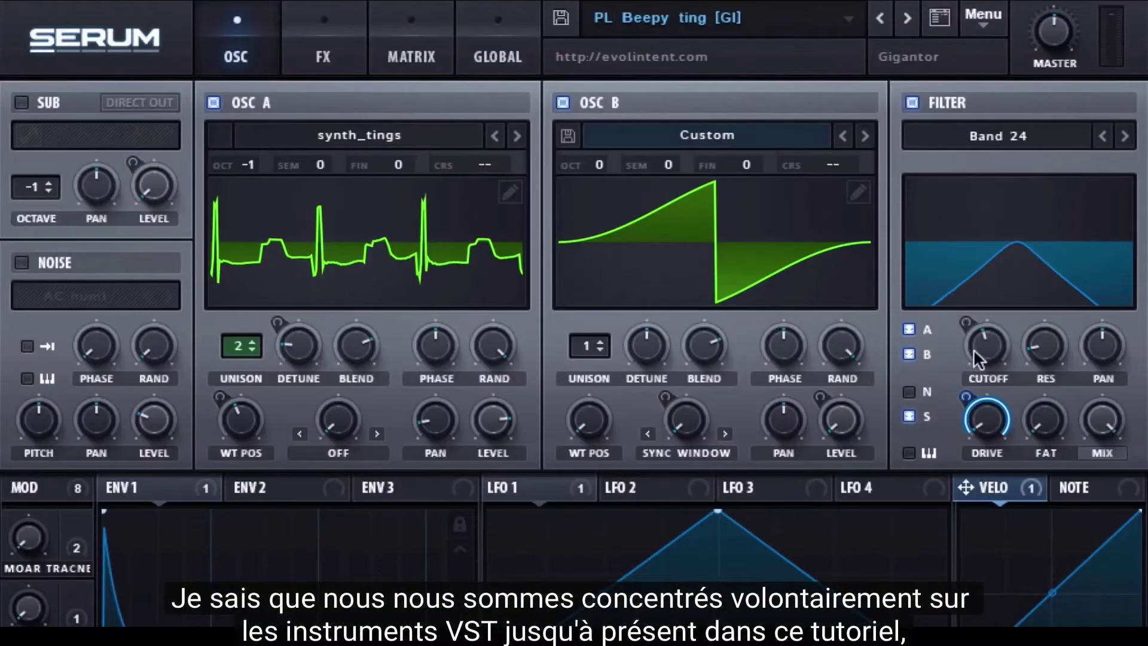
Adjust the filter cutoff of Serum's PL Beepy ting [GI] patch.
{"action": "left_click_drag", "start_coordinate": [974, 349], "coordinate": [963, 284]}
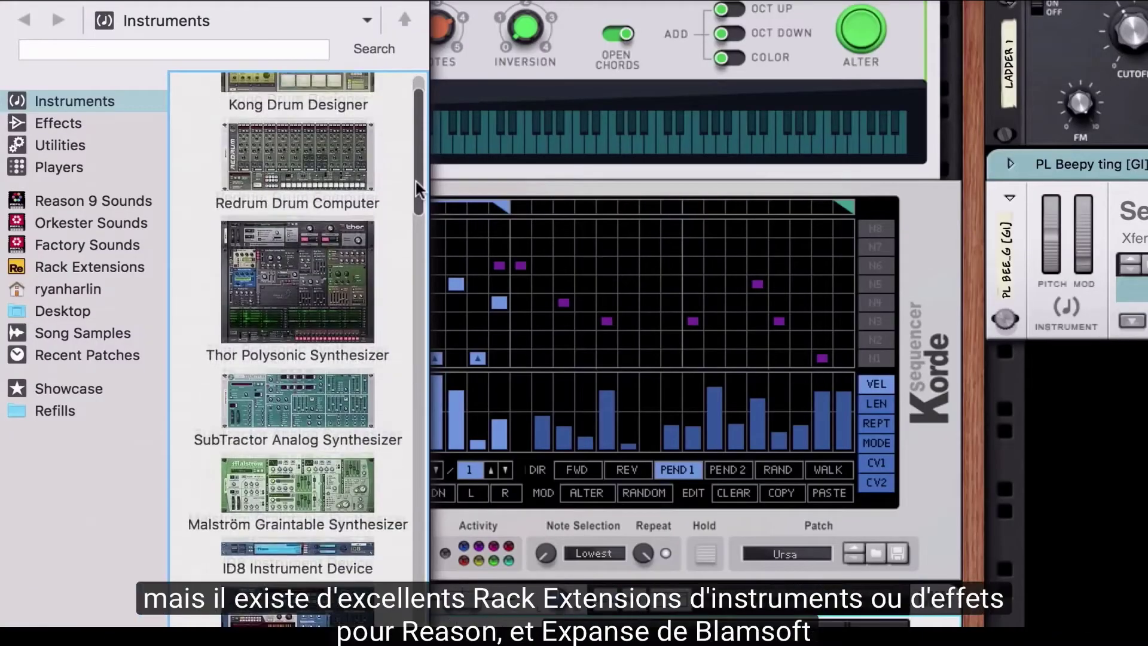
Add Blamsoft's Expanse Hyperwave Synthesizer to the rack and record a take with it.
{"action": "left_click_drag", "start_coordinate": [415, 181], "coordinate": [398, 418]}
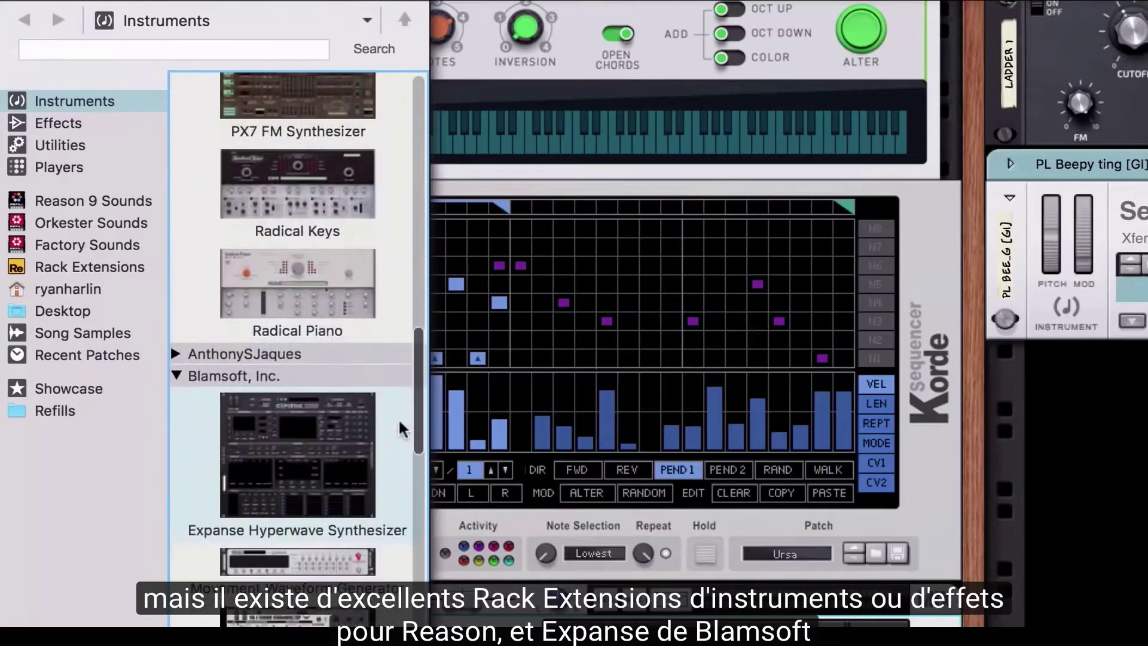
{"action": "left_click_drag", "start_coordinate": [303, 435], "coordinate": [512, 173]}
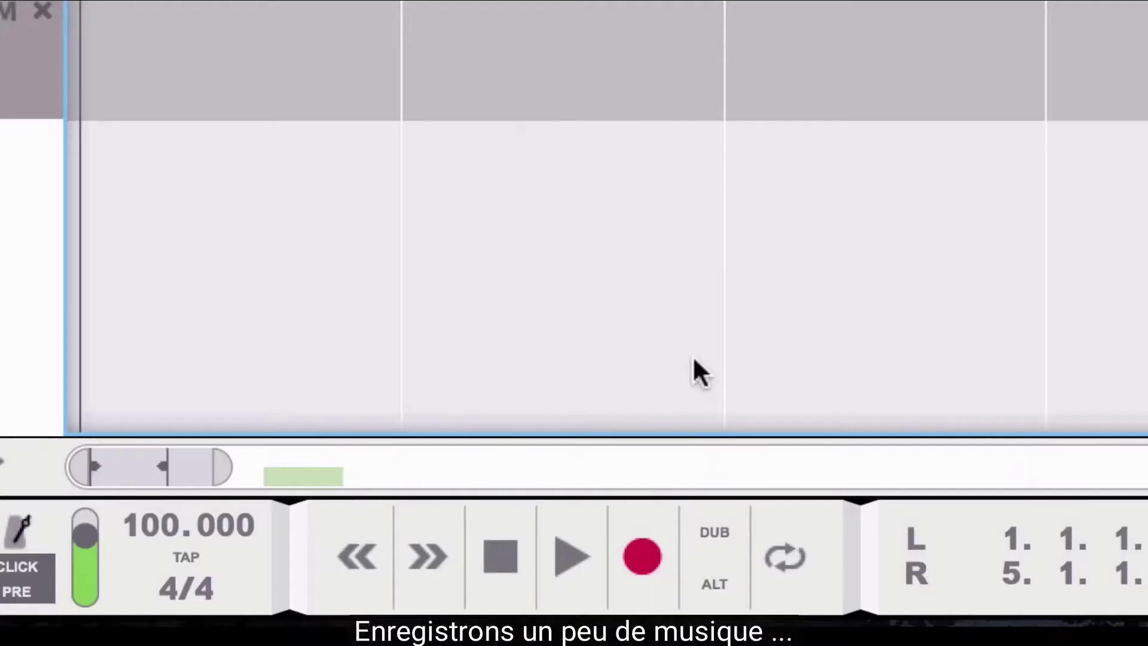
{"action": "left_click", "coordinate": [658, 533]}
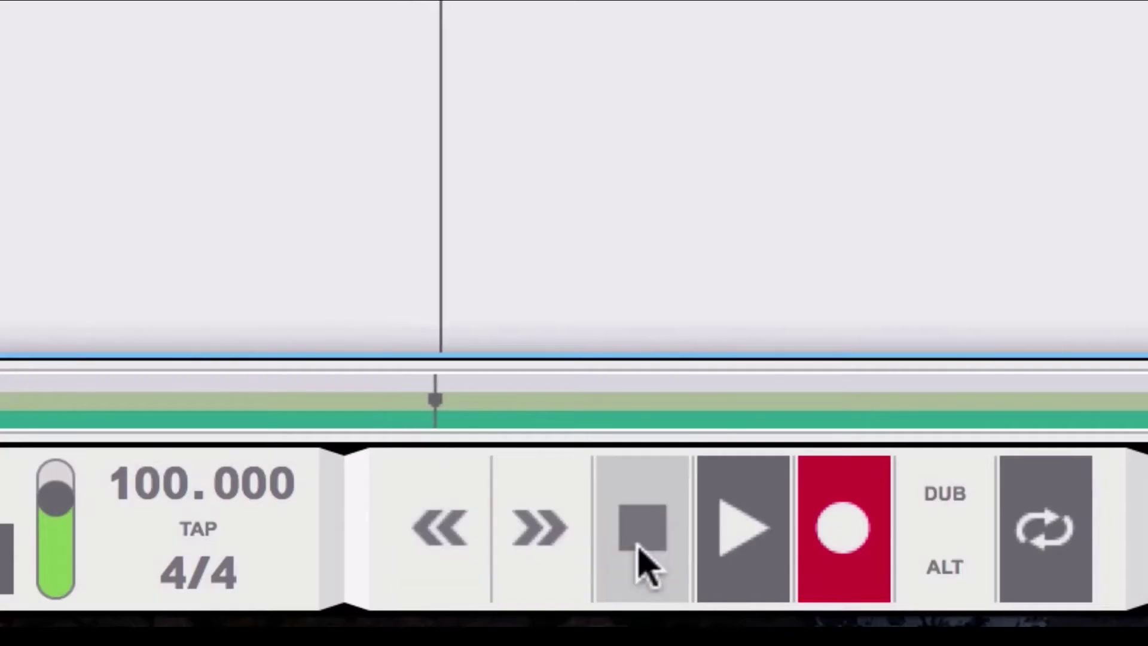
{"action": "left_click", "coordinate": [639, 544]}
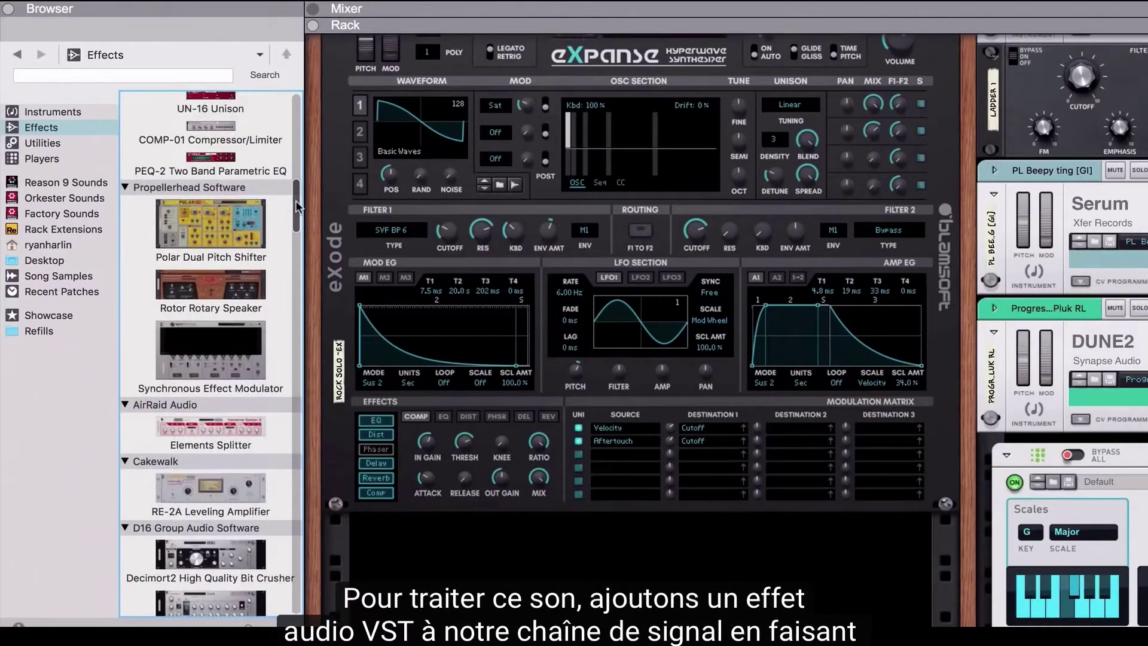
Add the FabFilter Pro-Q 2 effect below Expanse and open its plugin window.
{"action": "scroll", "coordinate": [299, 253], "scroll_direction": "down", "scroll_amount": 15}
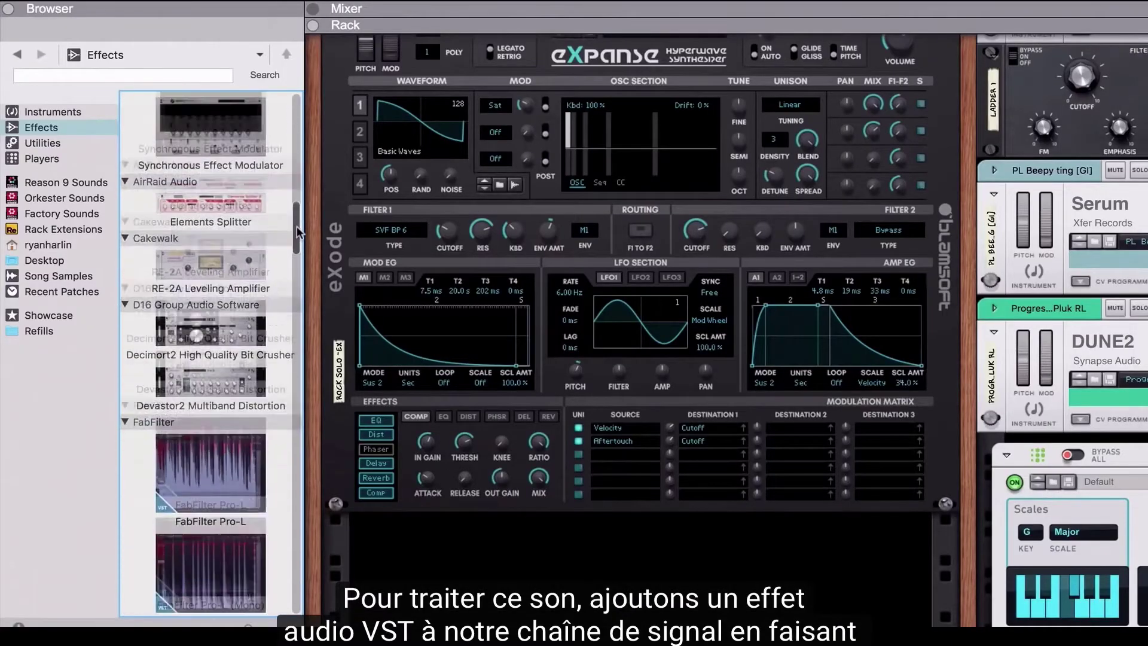
{"action": "scroll", "coordinate": [299, 253], "scroll_direction": "down", "scroll_amount": 1}
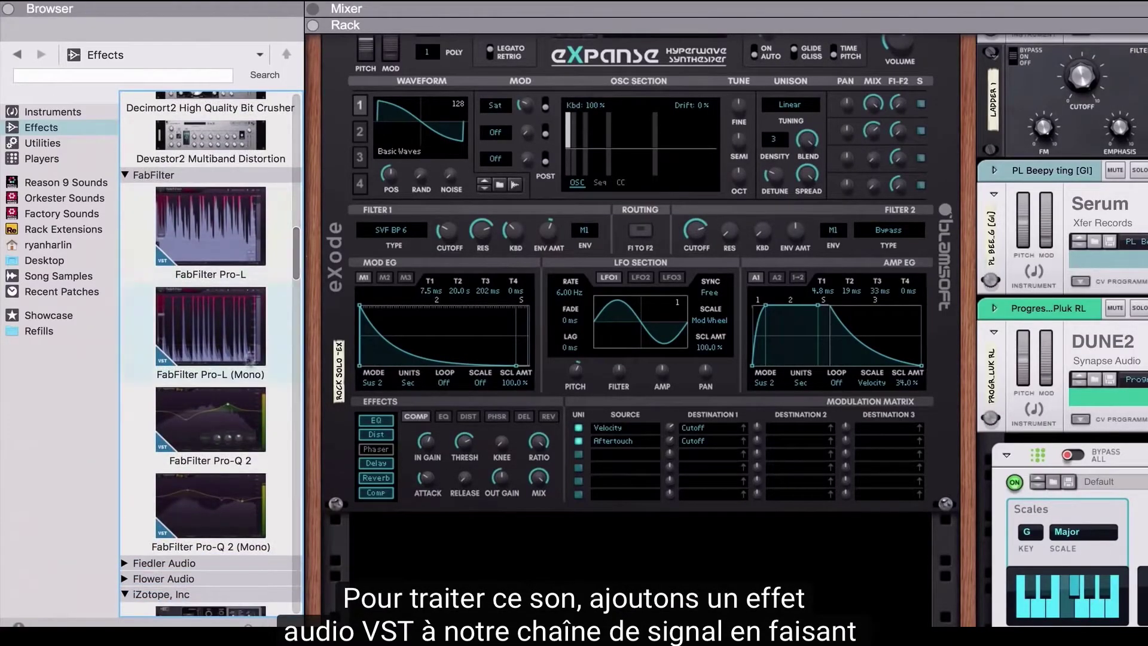
{"action": "left_click_drag", "start_coordinate": [215, 419], "coordinate": [517, 571]}
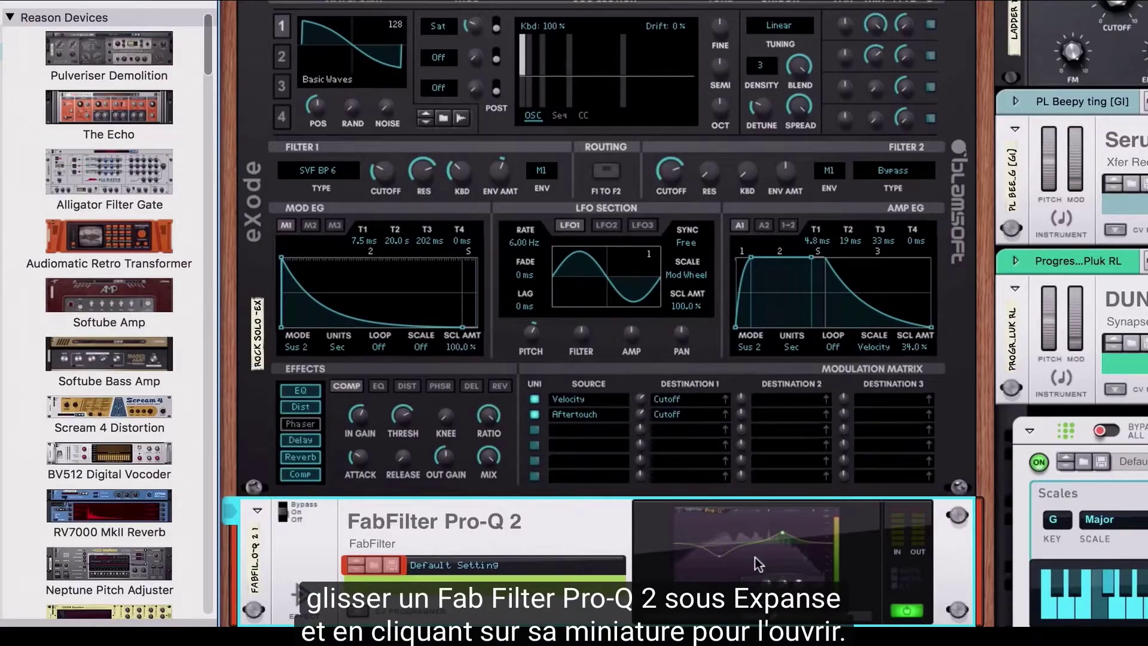
{"action": "left_click", "coordinate": [755, 557]}
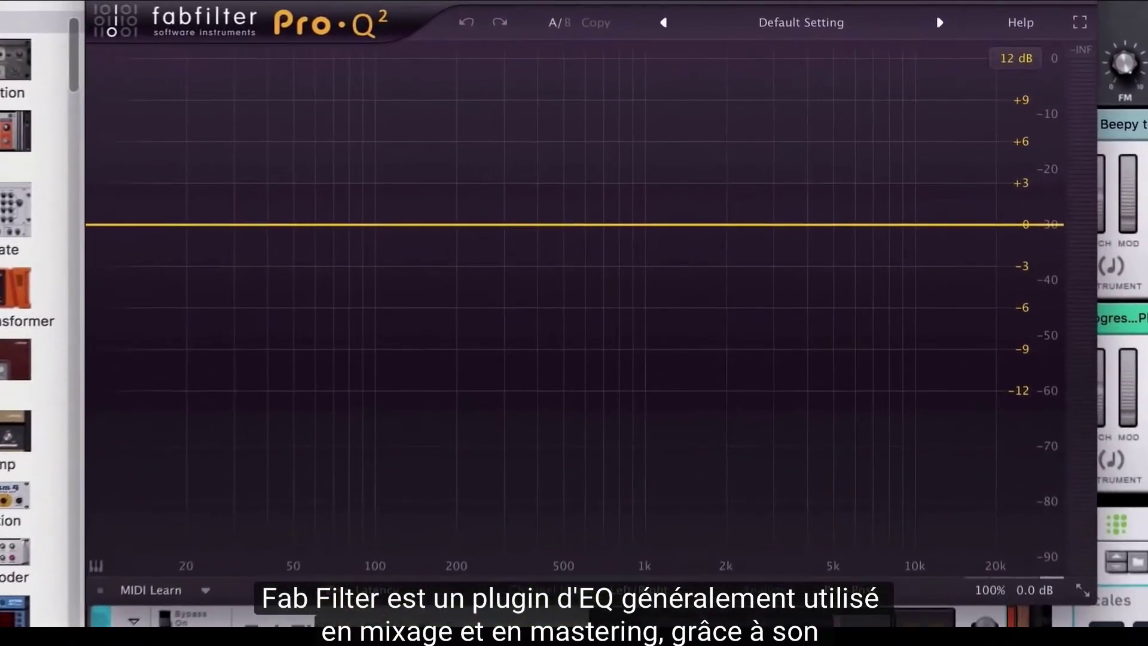
Try shaping the flat Pro-Q 2 curve with one low-frequency and one high-frequency band.
{"action": "left_click_drag", "start_coordinate": [250, 232], "coordinate": [264, 315]}
{"action": "left_click_drag", "start_coordinate": [766, 233], "coordinate": [789, 251]}
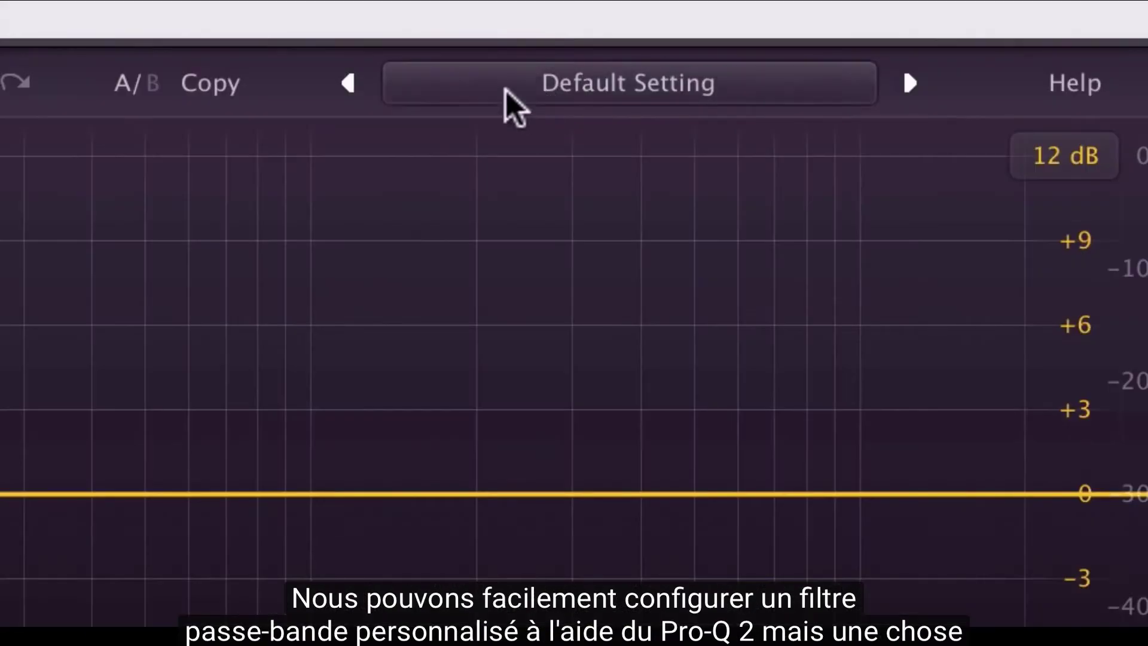
Load the Phone preset in Pro-Q 2 and shift its five EQ bands together to lower frequencies.
{"action": "left_click", "coordinate": [738, 25]}
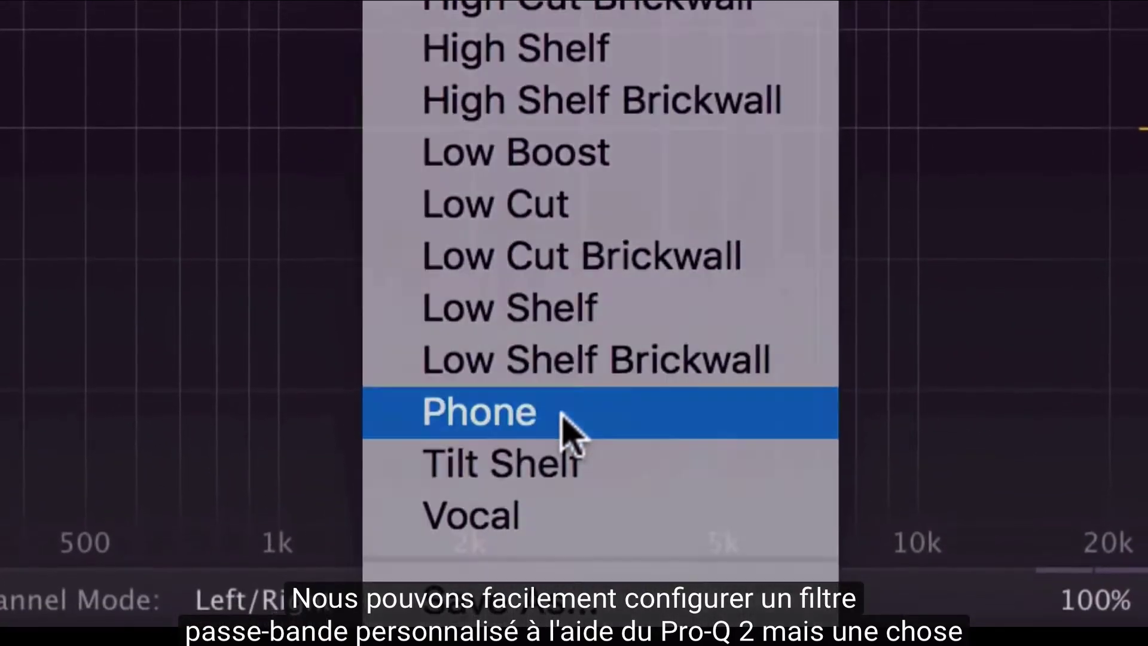
{"action": "left_click", "coordinate": [564, 413]}
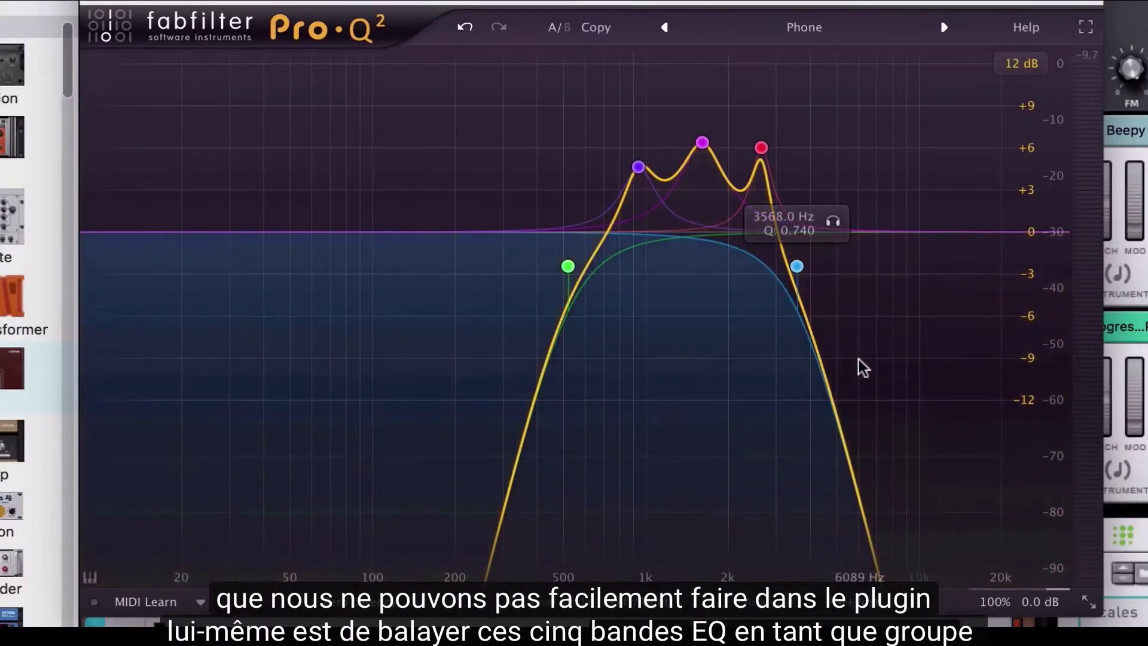
{"action": "left_click_drag", "start_coordinate": [775, 308], "coordinate": [402, 52]}
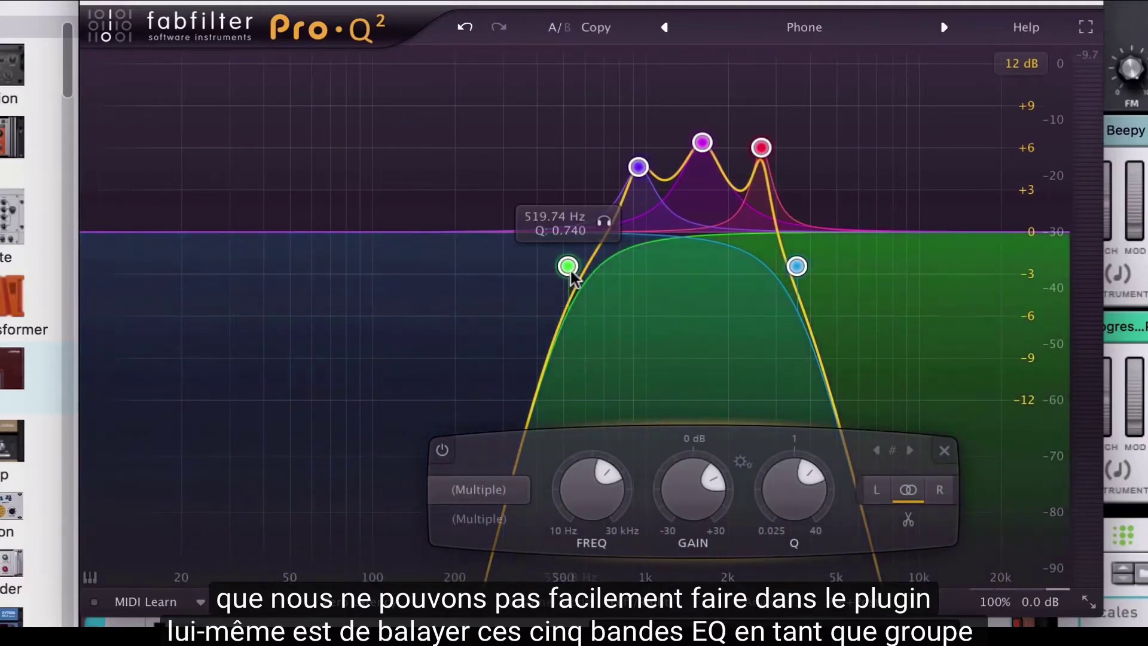
{"action": "left_click_drag", "start_coordinate": [571, 276], "coordinate": [523, 294]}
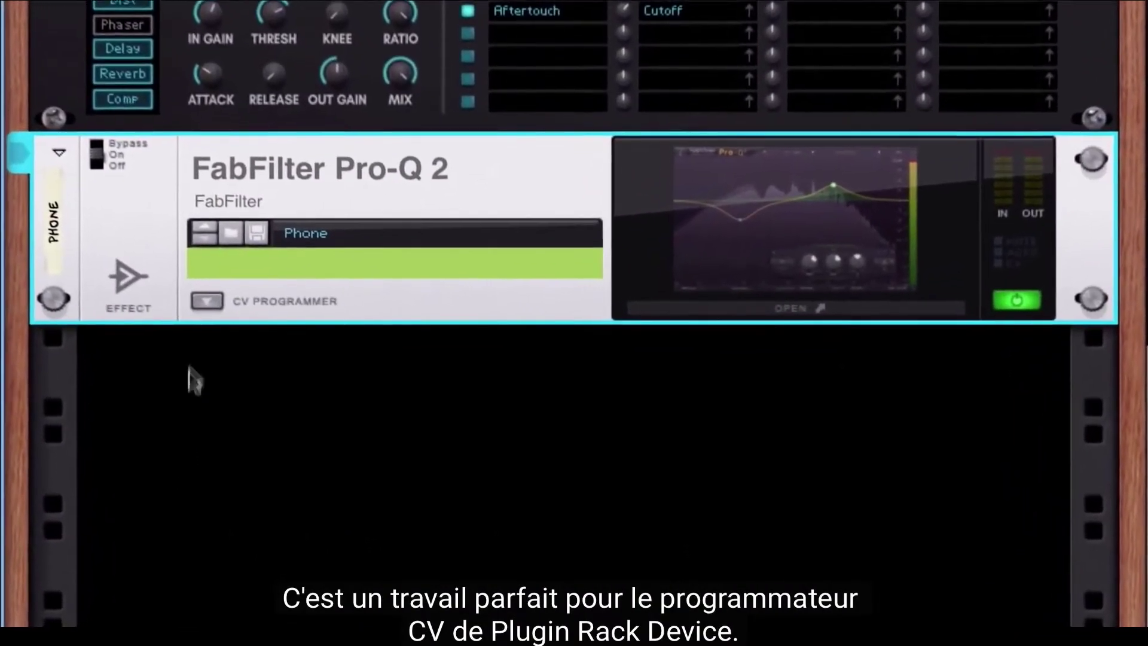
Show Pro-Q 2's CV Programmer and assign the Band 1 Frequency to CV 1 using Learn.
{"action": "left_click", "coordinate": [205, 301]}
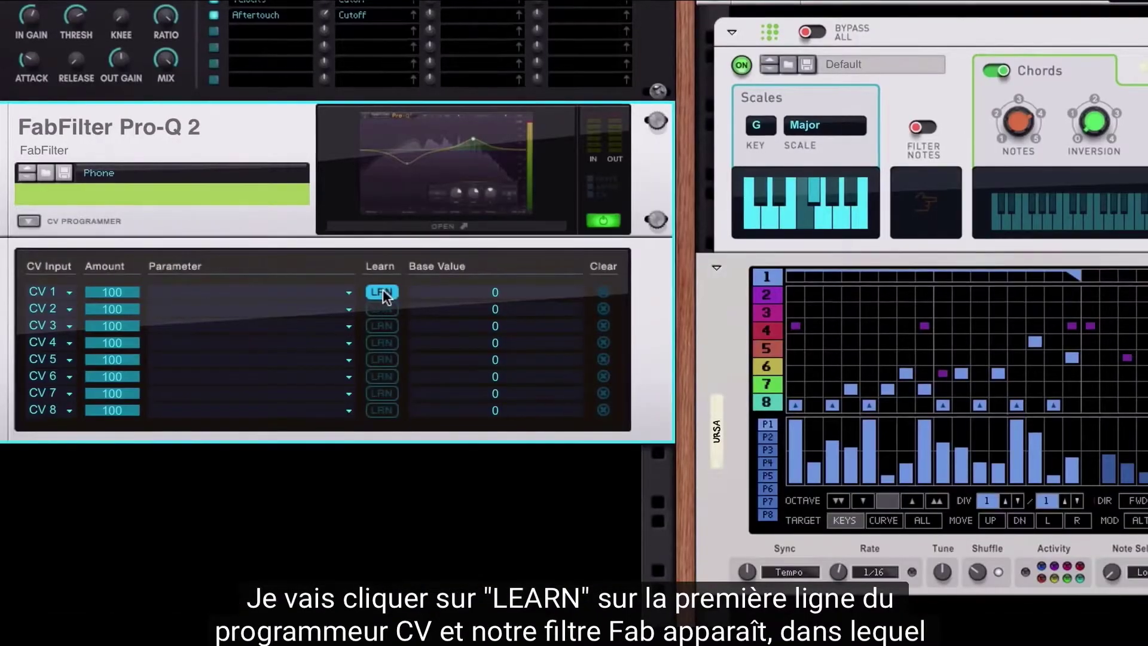
{"action": "left_click", "coordinate": [381, 292]}
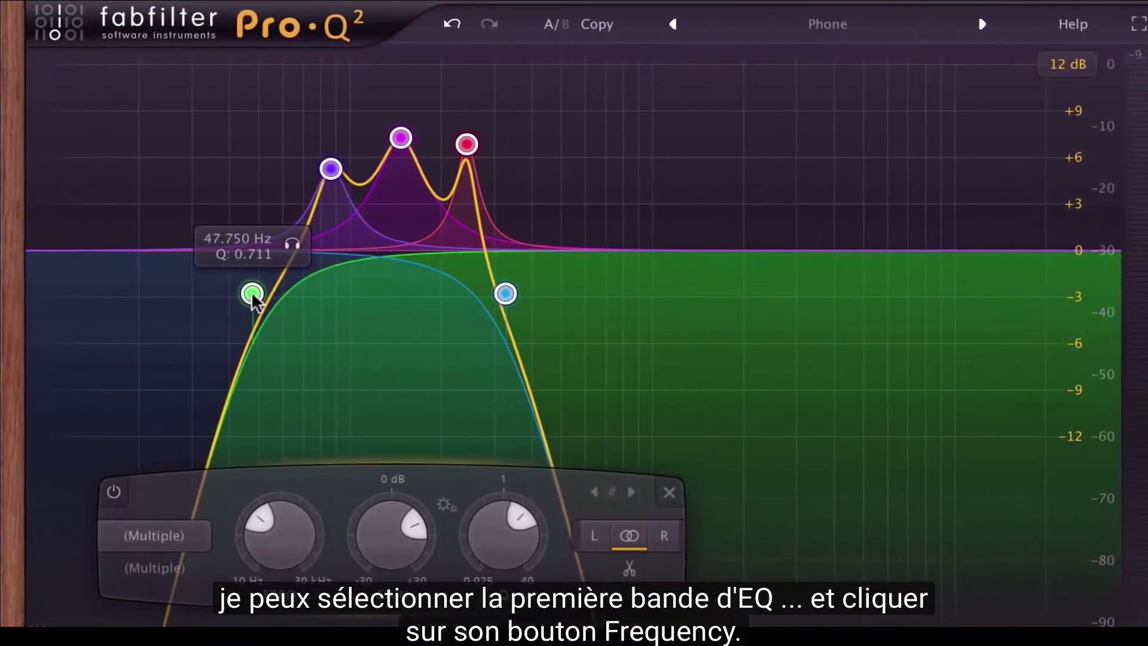
{"action": "left_click", "coordinate": [252, 295]}
{"action": "left_click", "coordinate": [250, 539]}
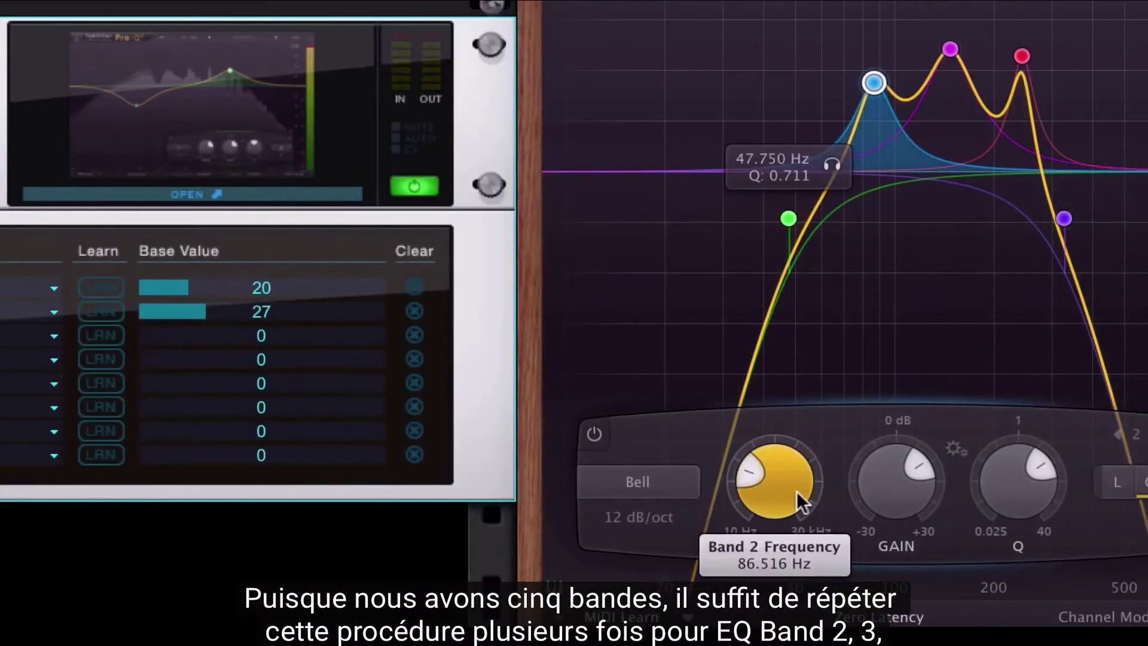
Assign the frequencies of EQ bands 3 and 4 to CV 3 and CV 4 in the CV Programmer using Learn.
{"action": "left_click", "coordinate": [101, 335]}
{"action": "left_click", "coordinate": [950, 49]}
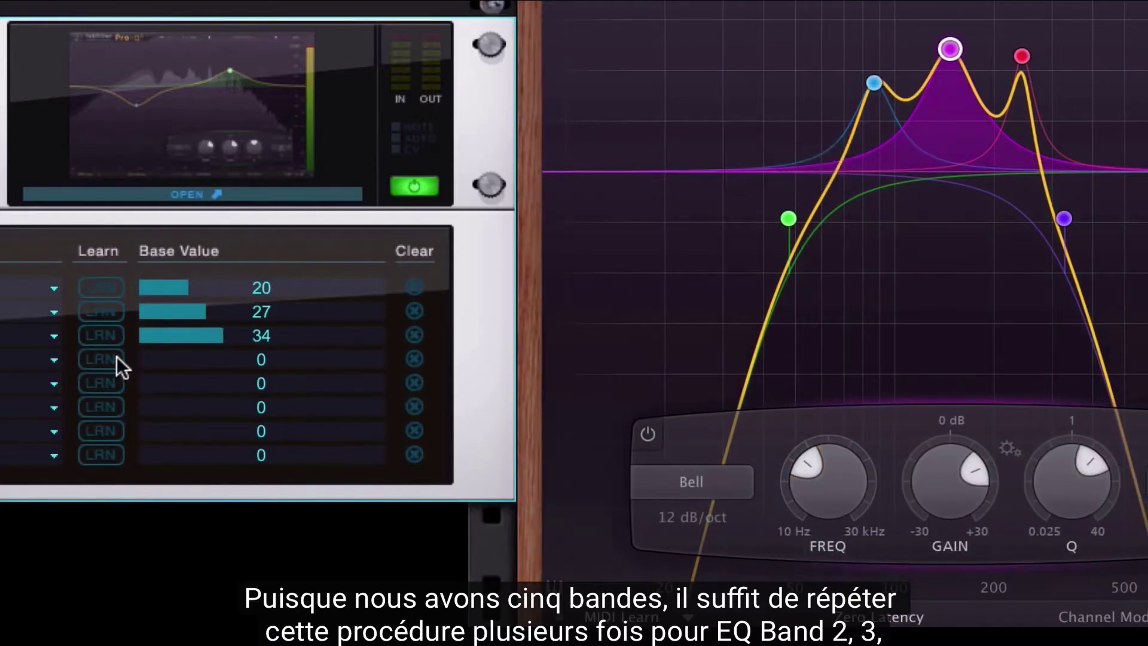
{"action": "left_click", "coordinate": [100, 359]}
{"action": "left_click", "coordinate": [1022, 56]}
{"action": "left_click", "coordinate": [900, 482]}
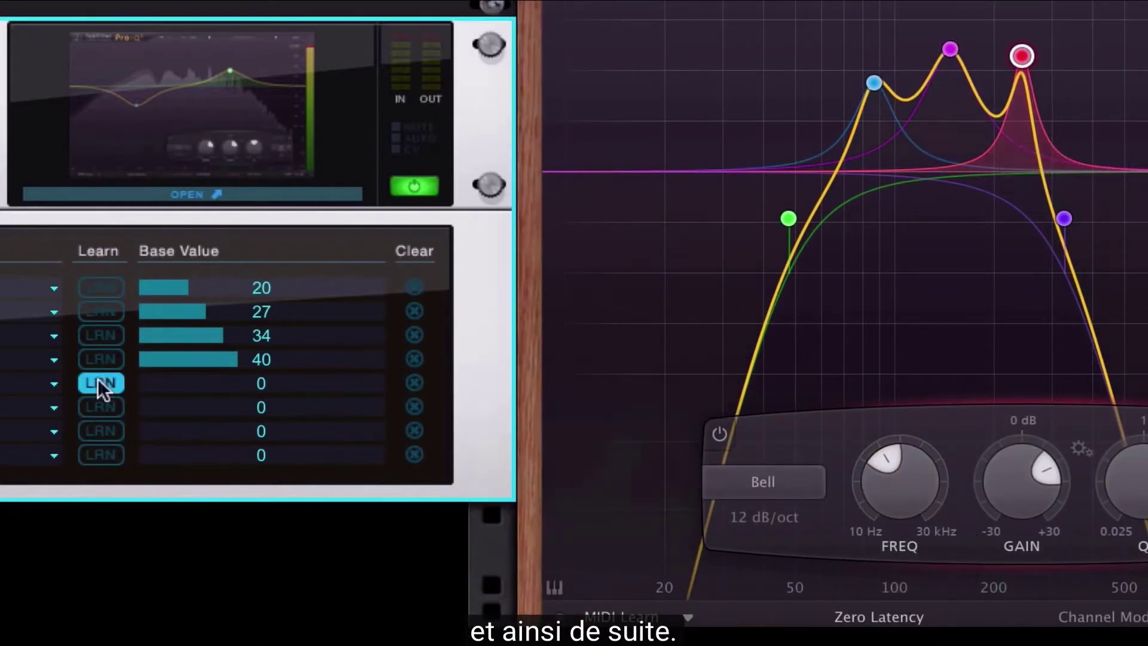
Assign the Band 5 Frequency to CV 5 using Learn and lower the Band 1 Frequency to a base value of 16.
{"action": "left_click", "coordinate": [1064, 219]}
{"action": "left_click", "coordinate": [943, 488]}
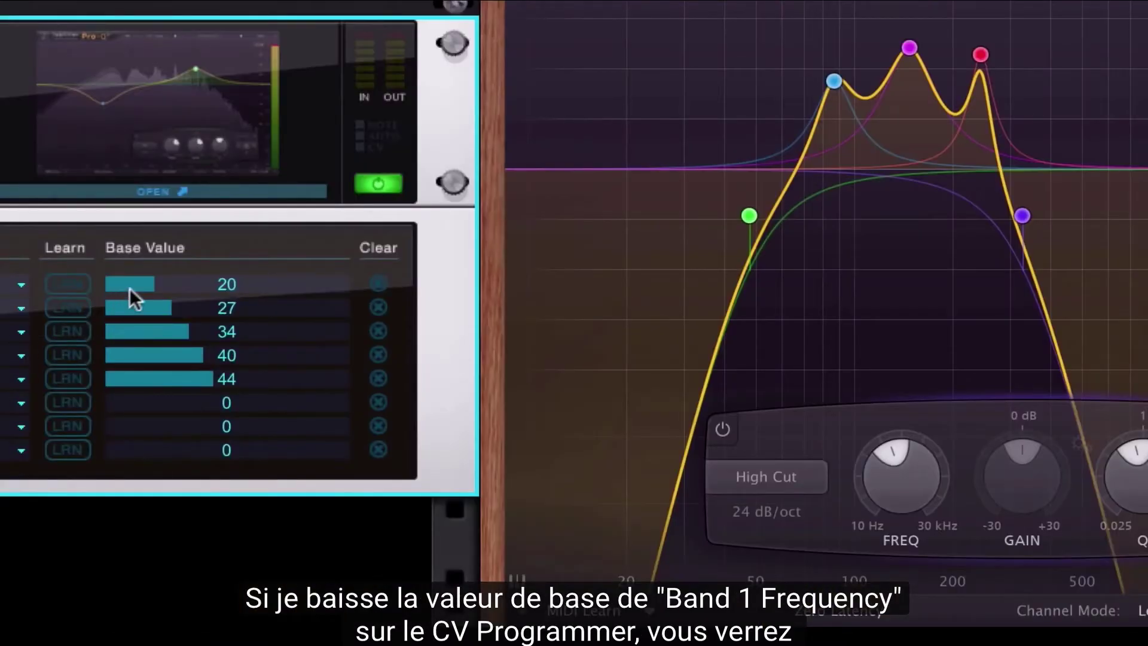
{"action": "mouse_move", "coordinate": [137, 282]}
{"action": "left_mouse_down"}
{"action": "mouse_move", "coordinate": [137, 297]}
{"action": "mouse_move", "coordinate": [137, 283]}
{"action": "left_mouse_up"}
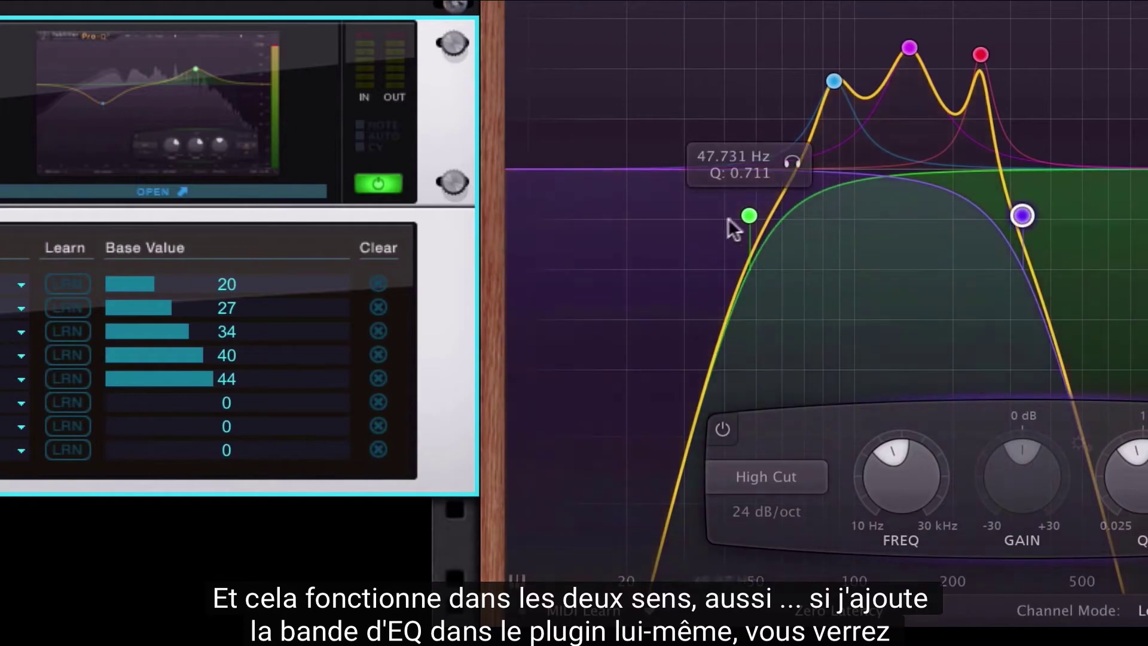
{"action": "left_click_drag", "start_coordinate": [748, 216], "coordinate": [695, 224]}
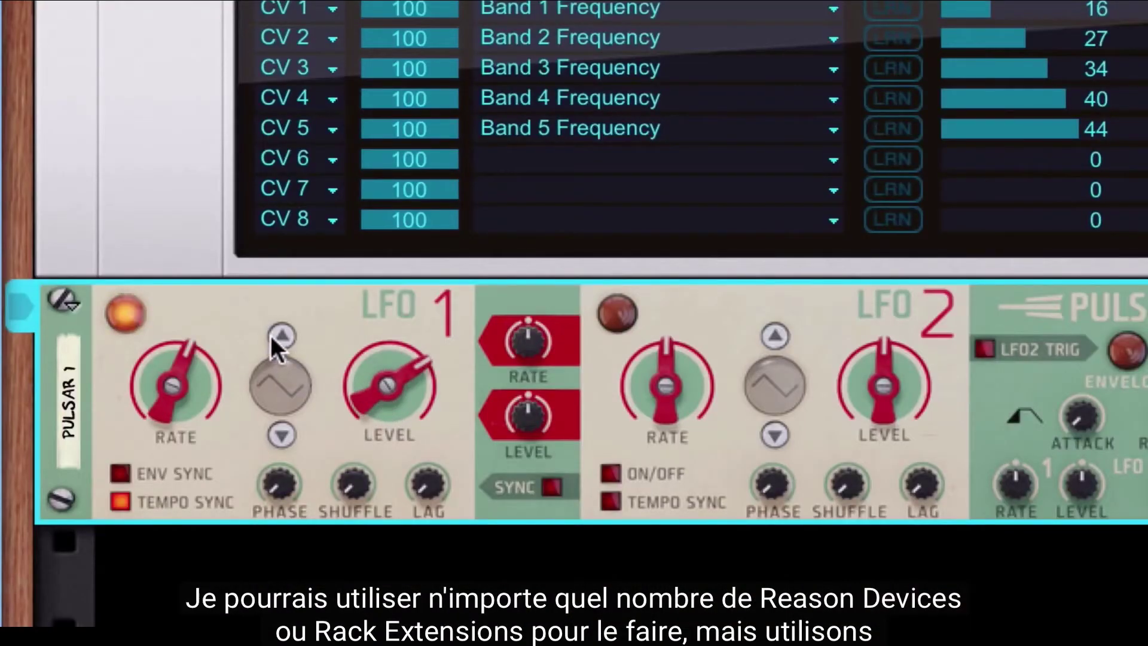
Cycle LFO 1 of the Pulsar Dual LFO through several waveforms.
{"action": "left_click", "coordinate": [274, 338]}
{"action": "left_click", "coordinate": [274, 338]}
{"action": "left_click", "coordinate": [274, 337]}
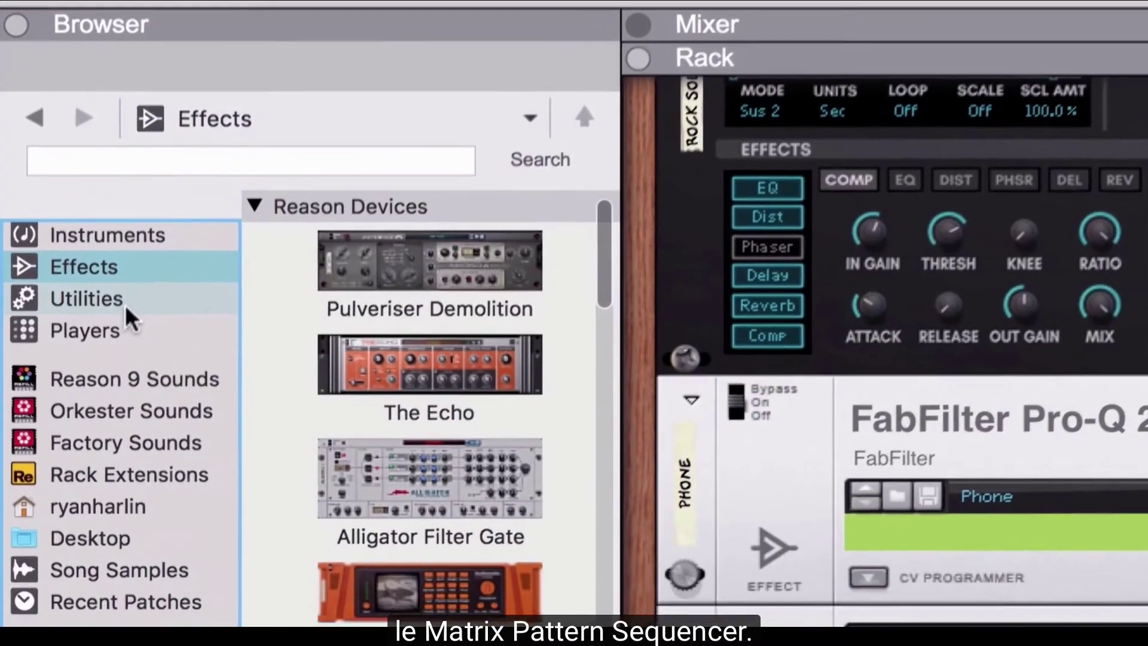
Add an unrouted Matrix Pattern Sequencer below Pro-Q 2 and cable its Curve CV output to Pro-Q 2's Modulation CV input 1.
{"action": "left_click", "coordinate": [123, 316]}
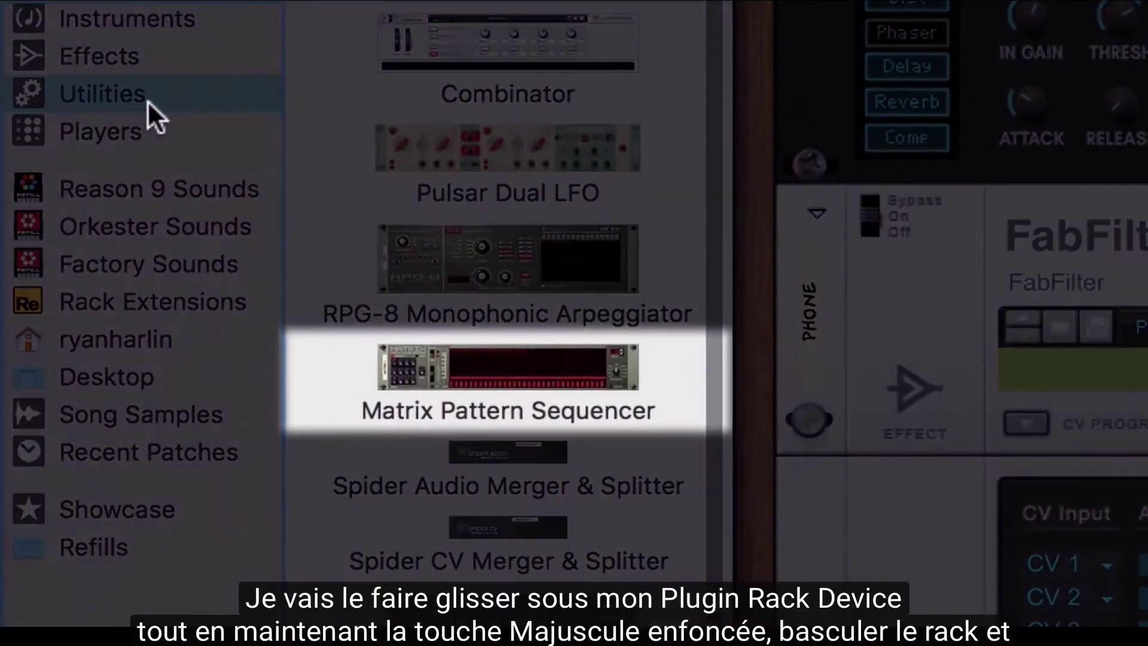
{"action": "left_click", "coordinate": [496, 387]}
{"action": "left_click_drag", "start_coordinate": [507, 383], "coordinate": [583, 530]}
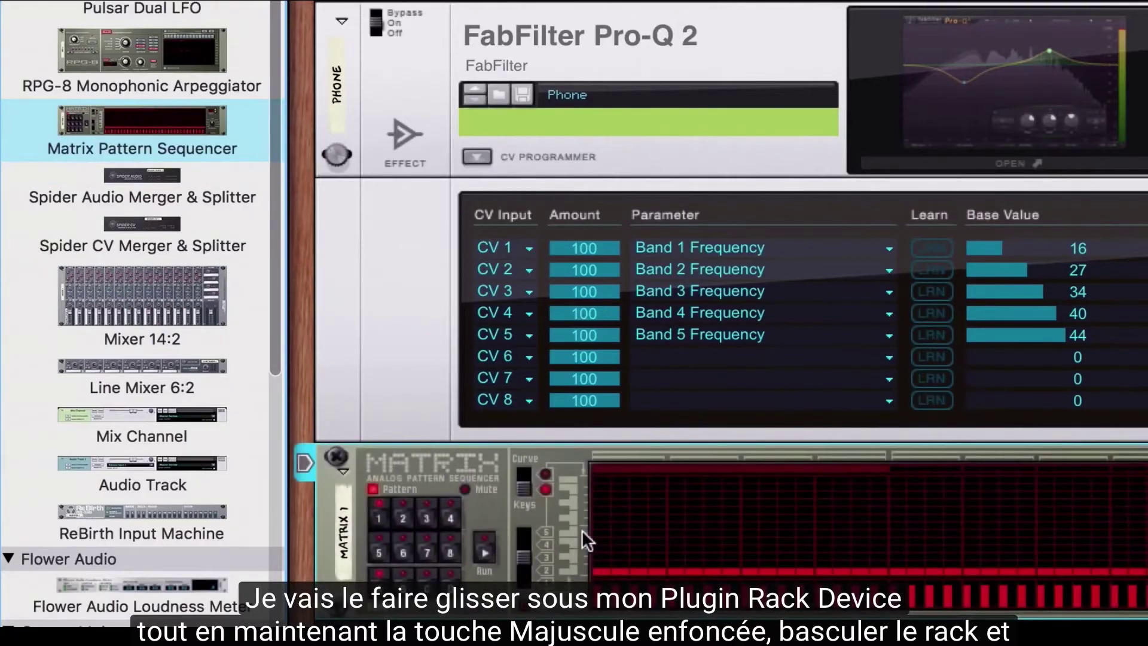
{"action": "key", "text": "Tab"}
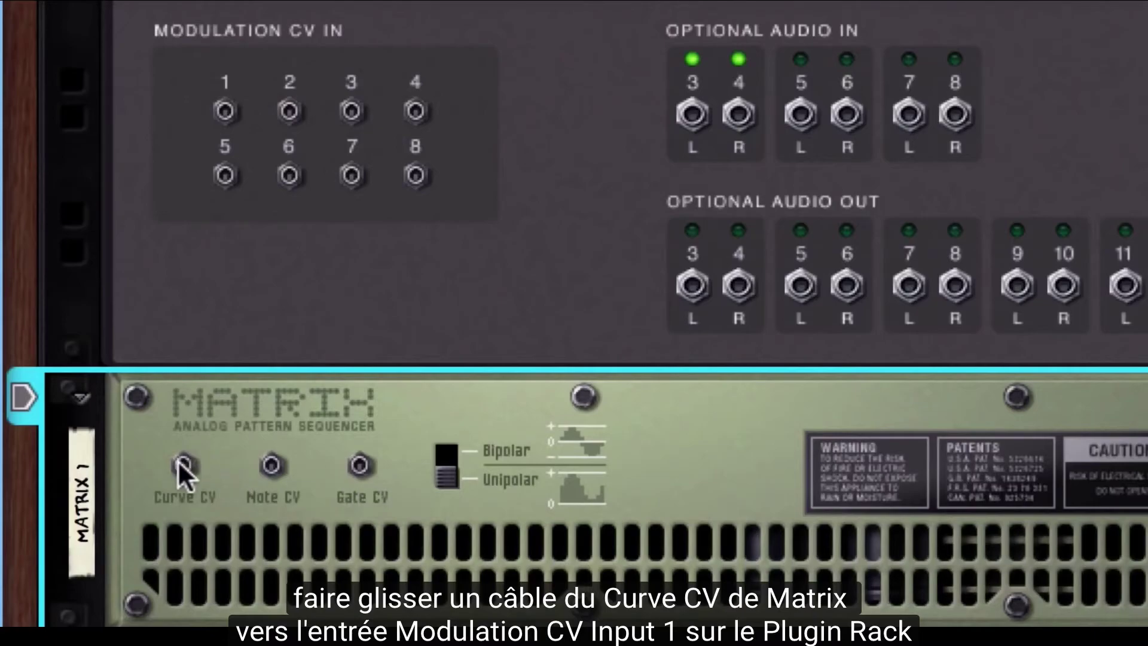
{"action": "left_click_drag", "start_coordinate": [179, 462], "coordinate": [212, 128]}
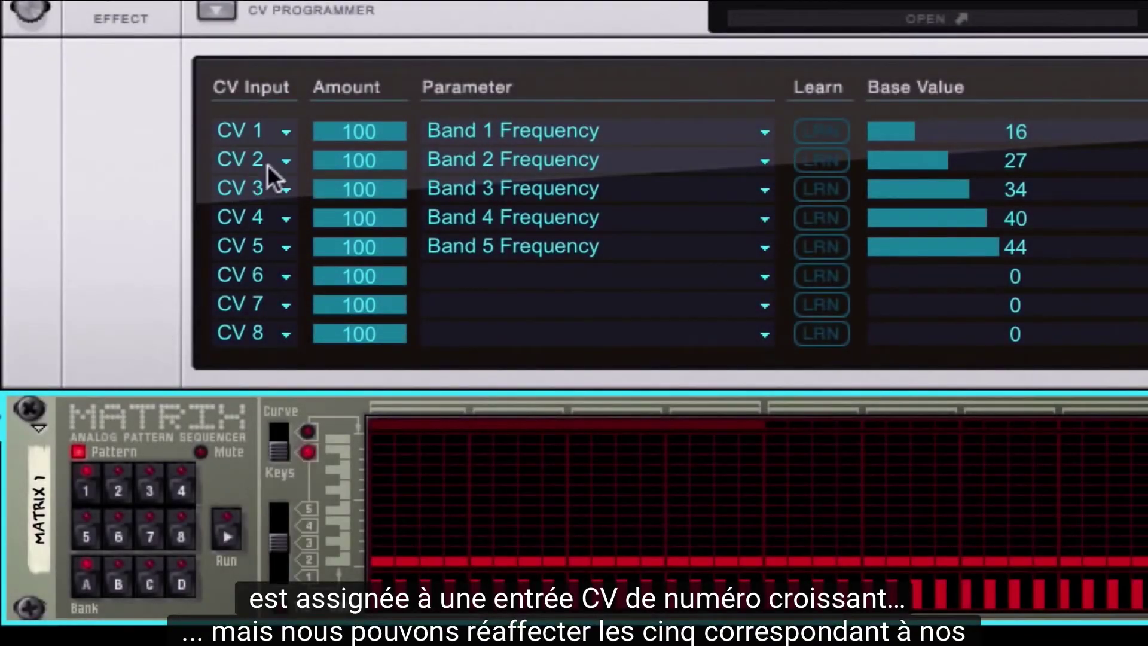
Reassign the CV inputs of the Band 2, 3, 4 and 5 Frequency parameters to CV 1 in the CV Programmer.
{"action": "left_click", "coordinate": [275, 171]}
{"action": "left_click", "coordinate": [277, 141]}
{"action": "left_click", "coordinate": [257, 193]}
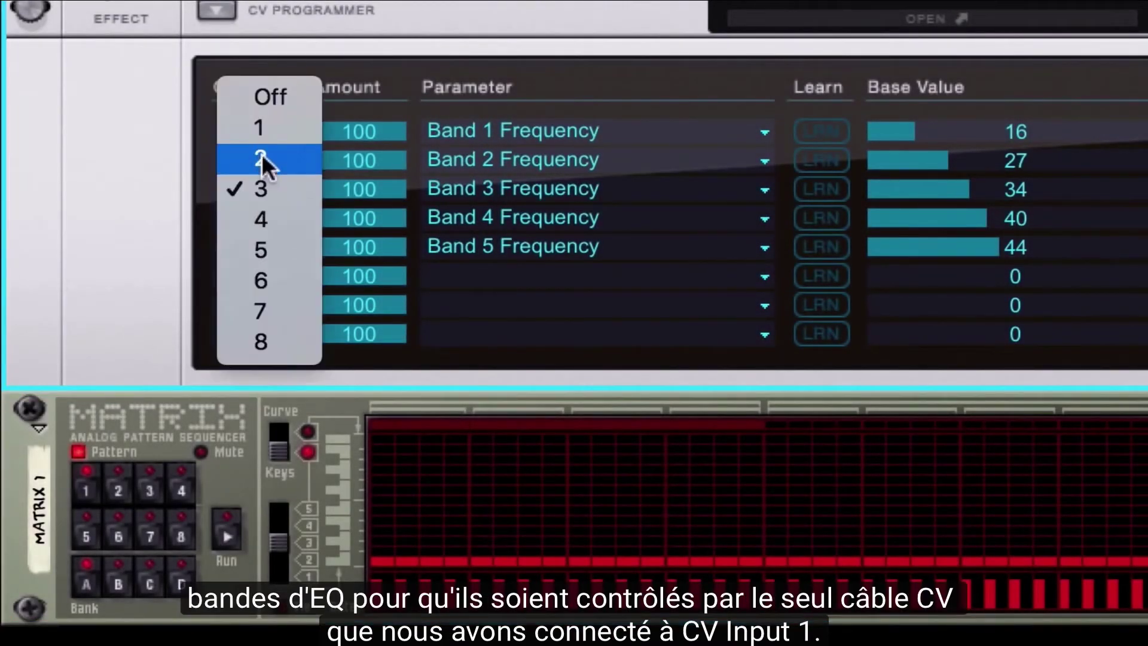
{"action": "left_click", "coordinate": [259, 128]}
{"action": "left_click", "coordinate": [262, 220]}
{"action": "left_click", "coordinate": [261, 139]}
{"action": "left_click", "coordinate": [256, 248]}
{"action": "left_click", "coordinate": [272, 128]}
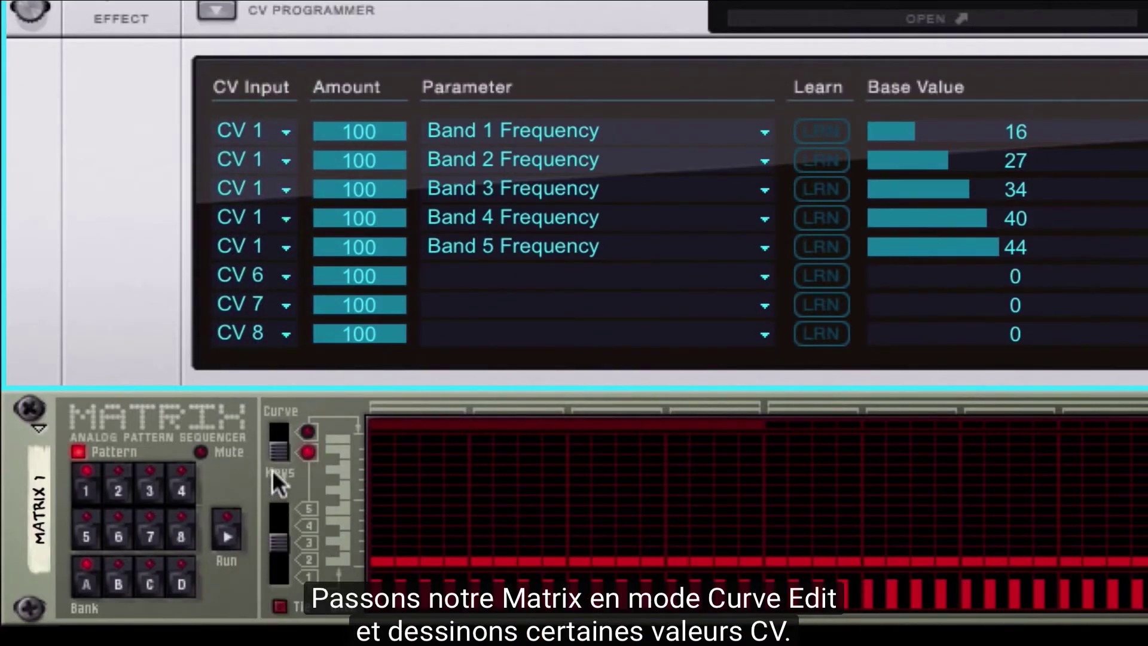
Set the Matrix to Curve edit mode, draw varied CV values across the first 16 steps and run the pattern.
{"action": "left_click", "coordinate": [279, 431]}
{"action": "mouse_move", "coordinate": [370, 485]}
{"action": "left_mouse_down"}
{"action": "mouse_move", "coordinate": [409, 522]}
{"action": "mouse_move", "coordinate": [481, 482]}
{"action": "mouse_move", "coordinate": [513, 513]}
{"action": "mouse_move", "coordinate": [580, 494]}
{"action": "mouse_move", "coordinate": [626, 512]}
{"action": "left_mouse_up"}
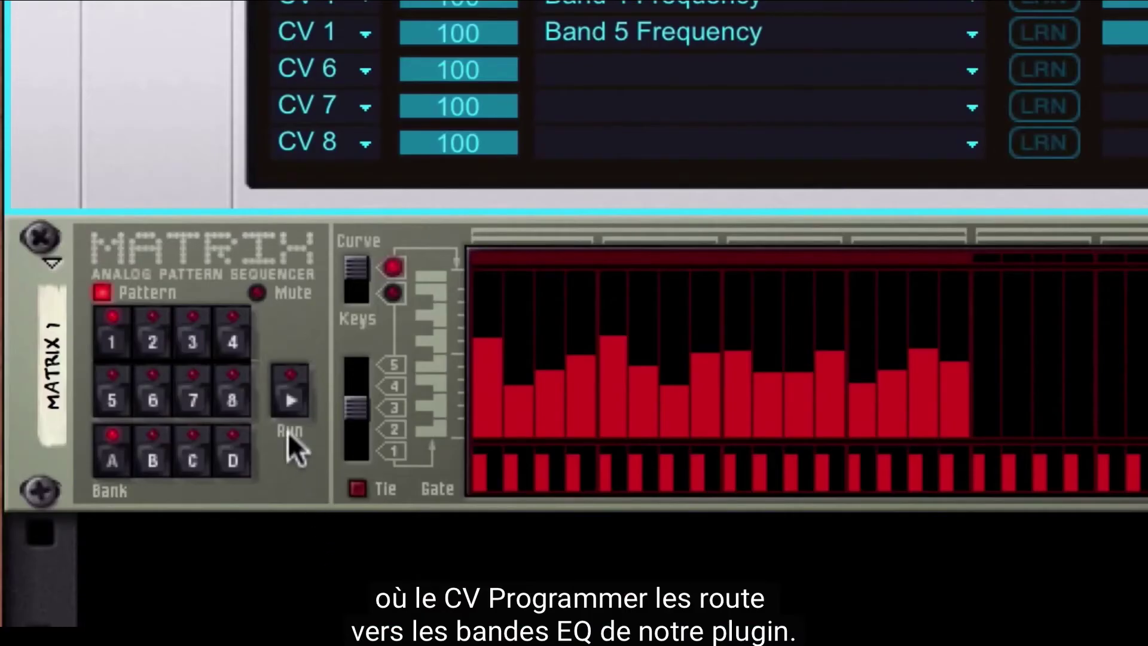
{"action": "left_click", "coordinate": [291, 393]}
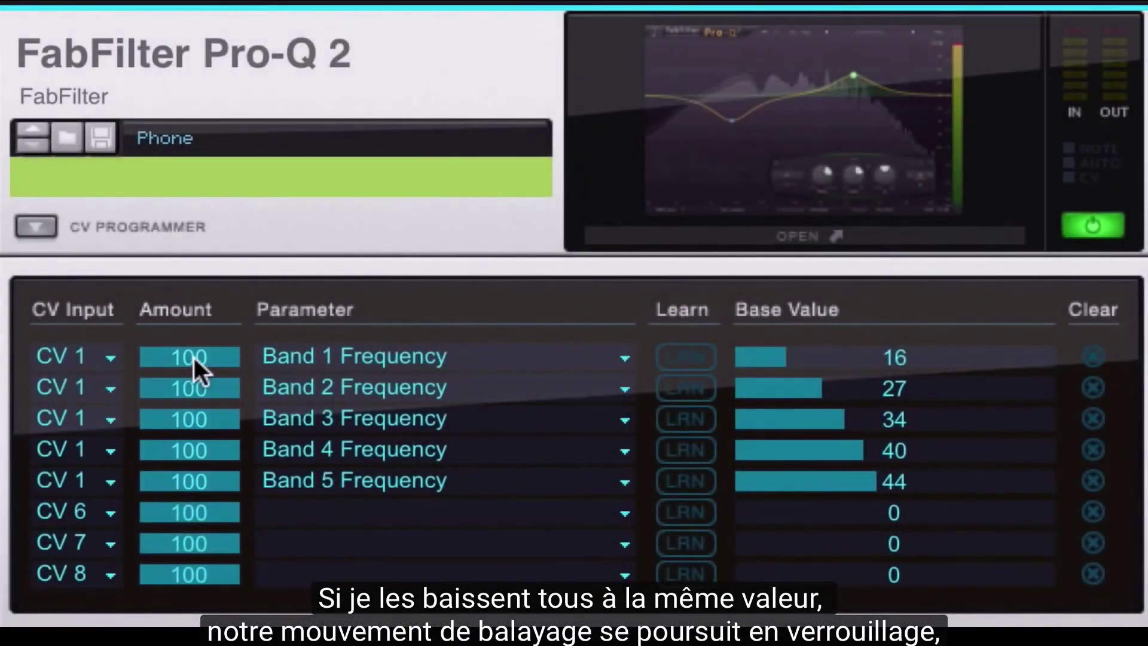
Lower the CV amounts of the five band frequencies to 50 and bring down the Rock Solo-EX channel fader in the mixer.
{"action": "left_click_drag", "start_coordinate": [193, 357], "coordinate": [196, 385]}
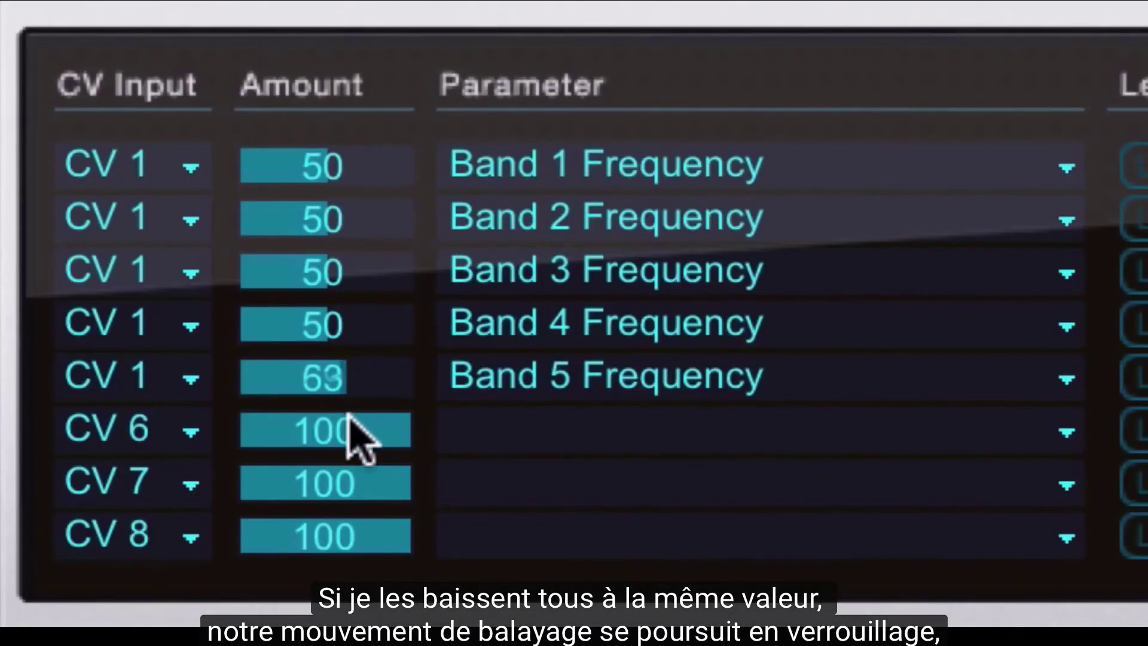
{"action": "left_click_drag", "start_coordinate": [203, 503], "coordinate": [203, 509]}
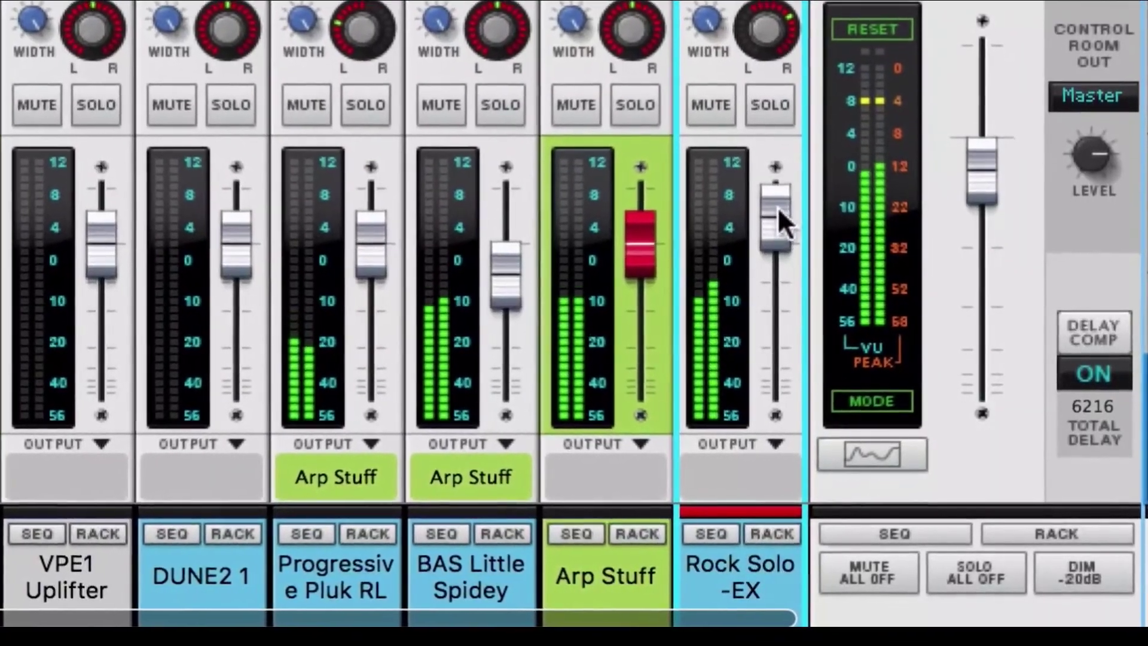
{"action": "left_click_drag", "start_coordinate": [777, 207], "coordinate": [769, 236]}
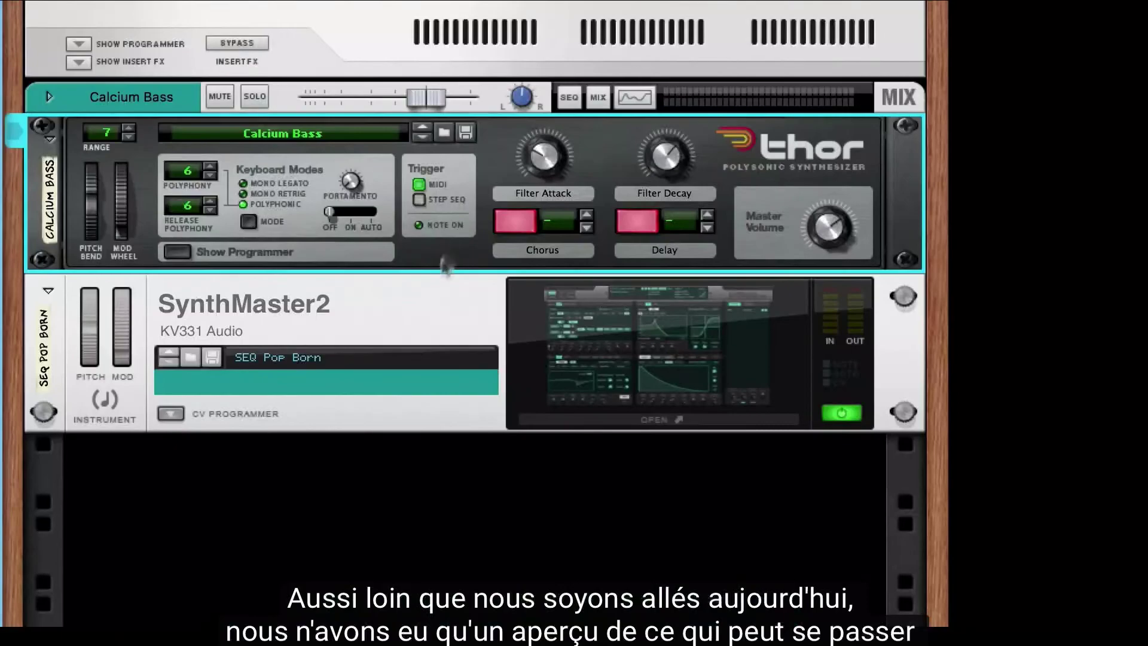
Combine the Calcium Bass Thor and SynthMaster2 devices, and adjust the operator 4 level on the FM synthesizer.
{"action": "right_click", "coordinate": [430, 299]}
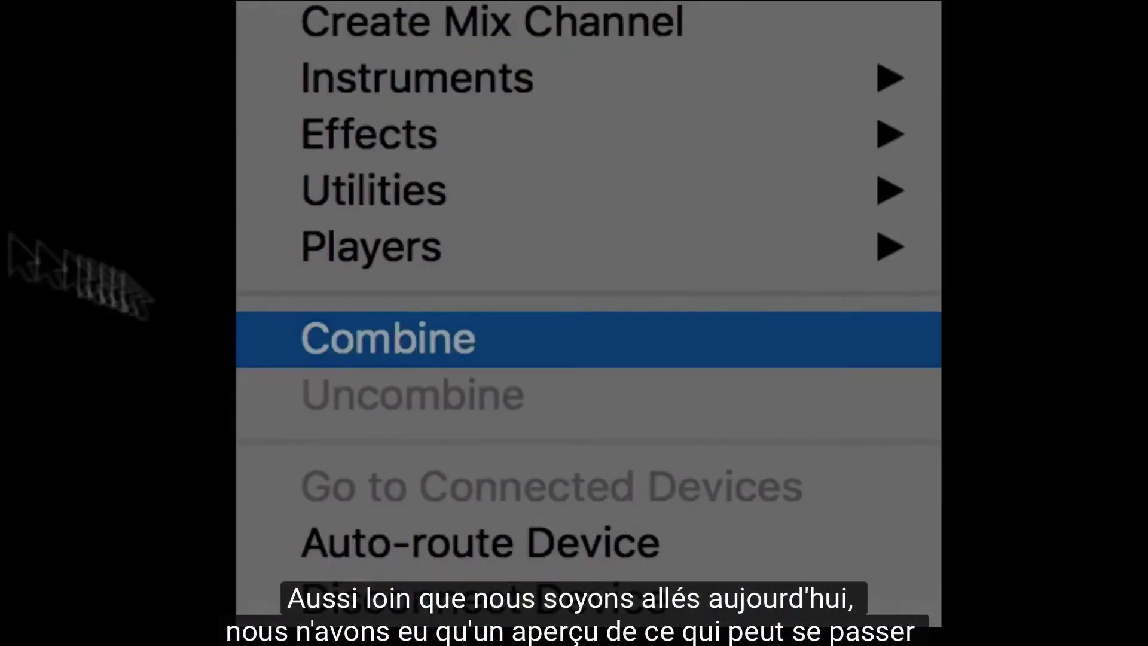
{"action": "left_click", "coordinate": [389, 339]}
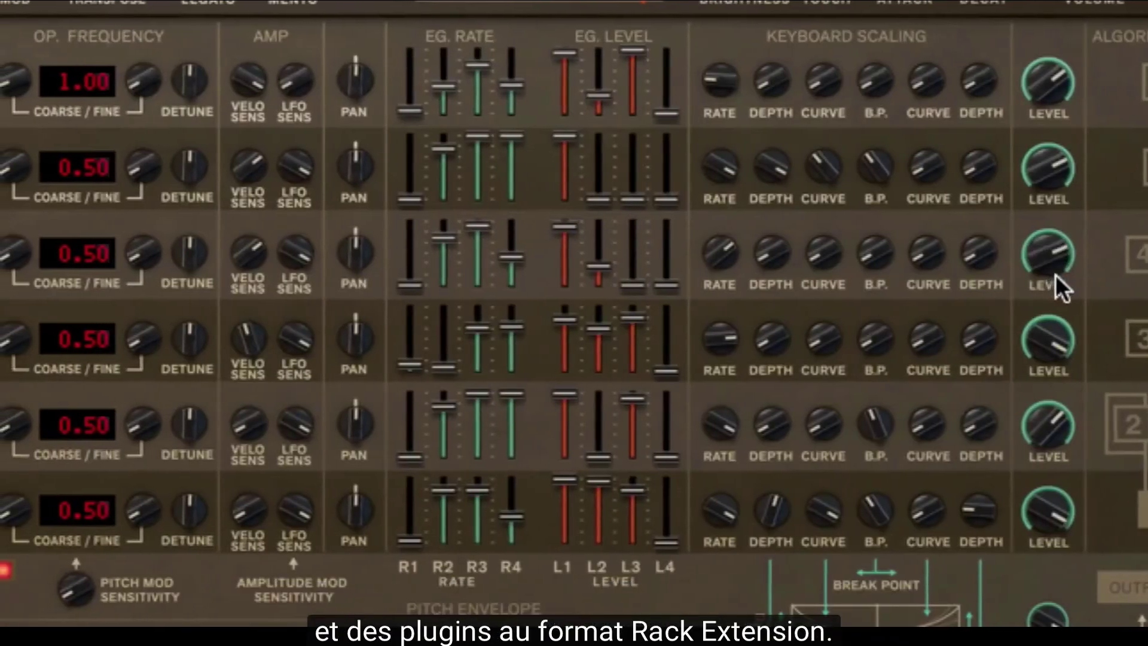
{"action": "left_click_drag", "start_coordinate": [1057, 275], "coordinate": [1043, 355]}
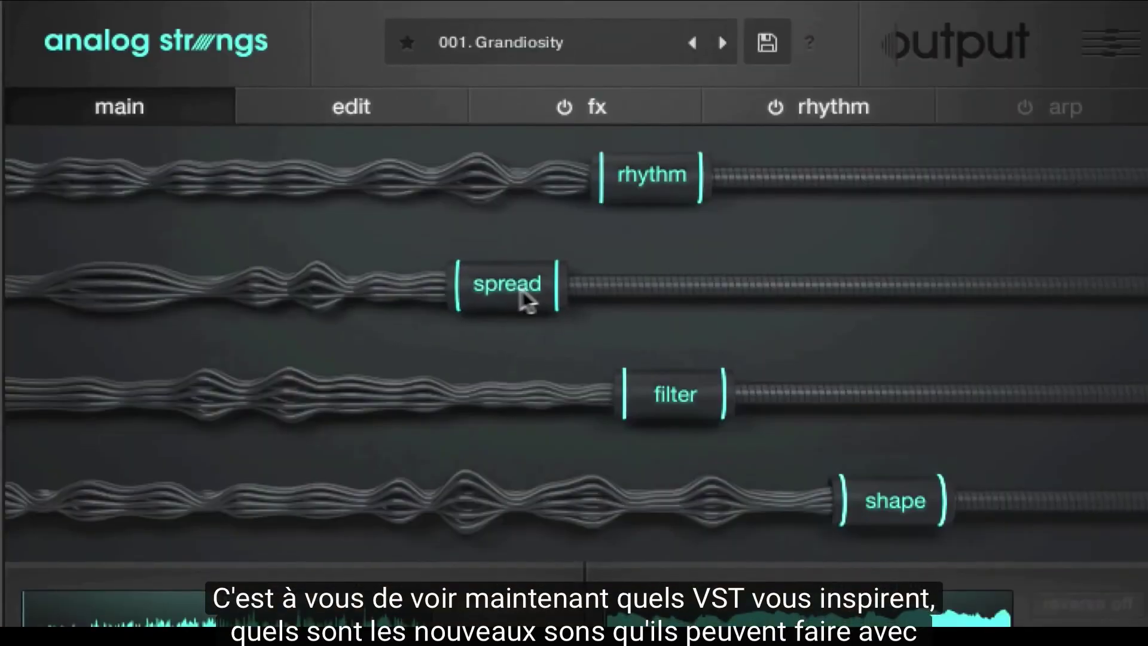
Increase the spread macro of Analog Strings and add a Decimort2 High Quality Bit Crusher below Kontakt 5.
{"action": "left_click_drag", "start_coordinate": [528, 302], "coordinate": [705, 264]}
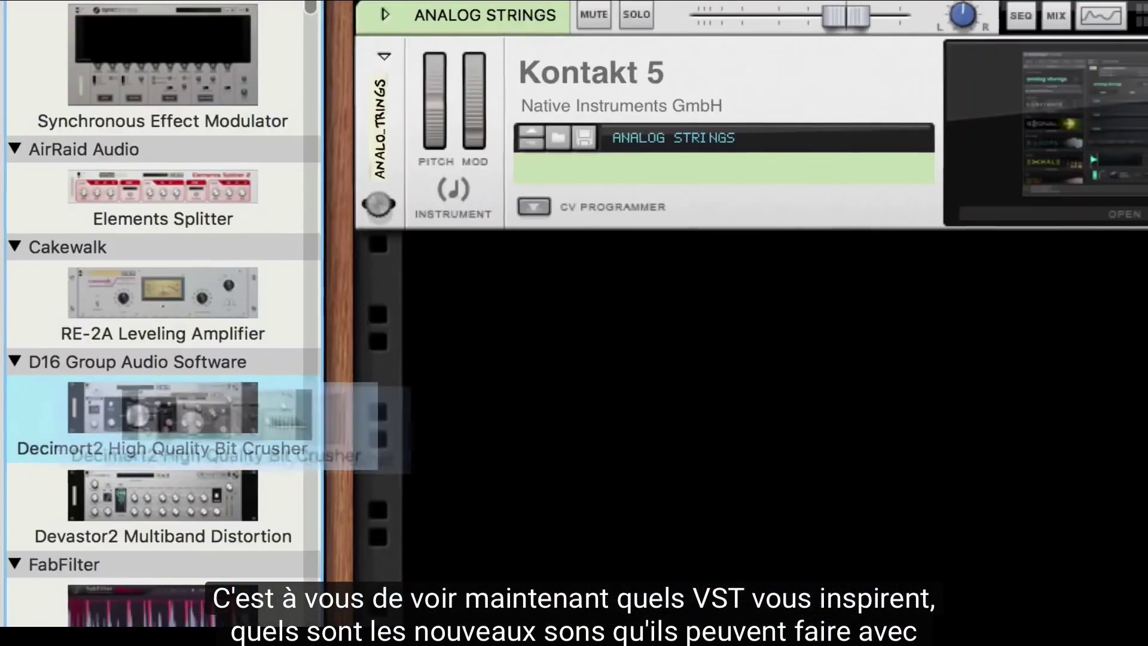
{"action": "left_click_drag", "start_coordinate": [192, 431], "coordinate": [353, 308]}
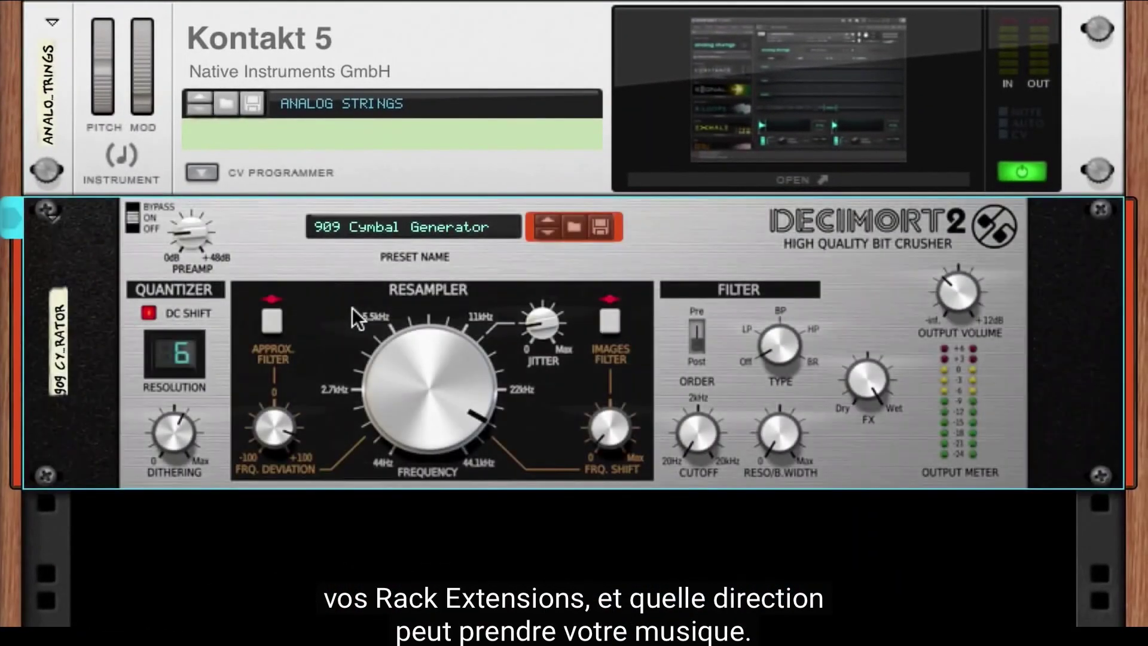